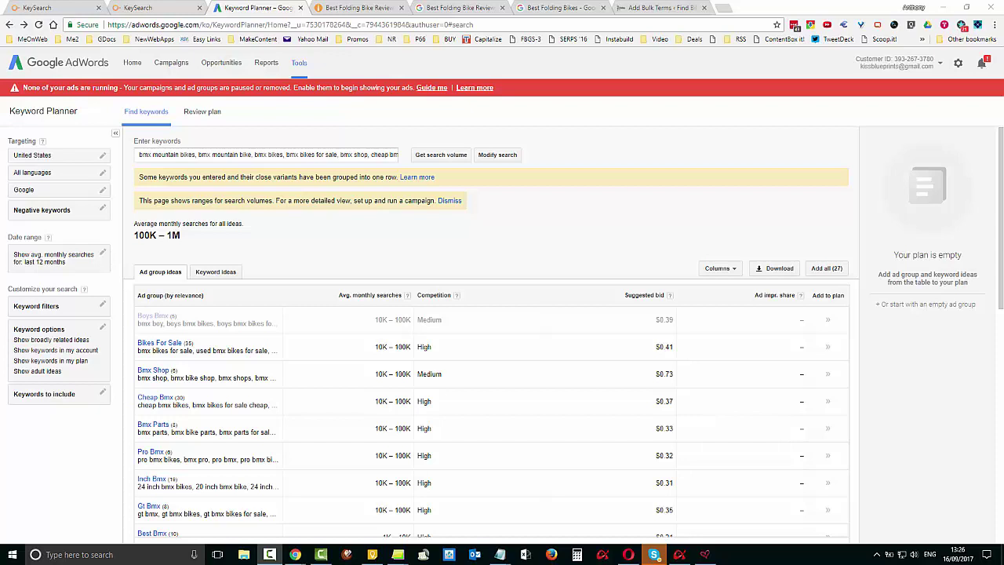
Step: Compare the bmx bikes keyword list in KeySearch with the keyword ideas and ad group ideas in Google Keyword Planner
click(43, 9)
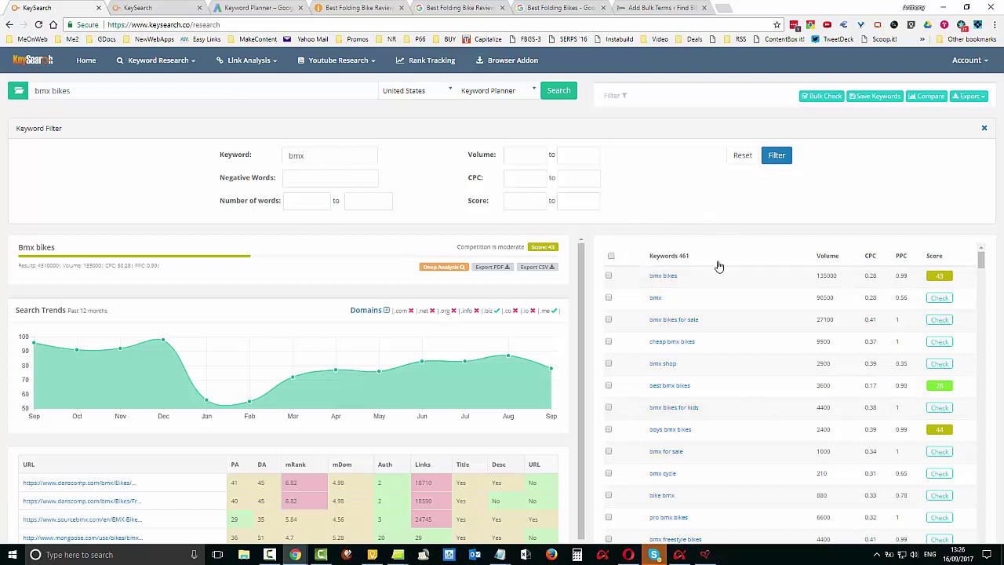
click(255, 7)
click(213, 273)
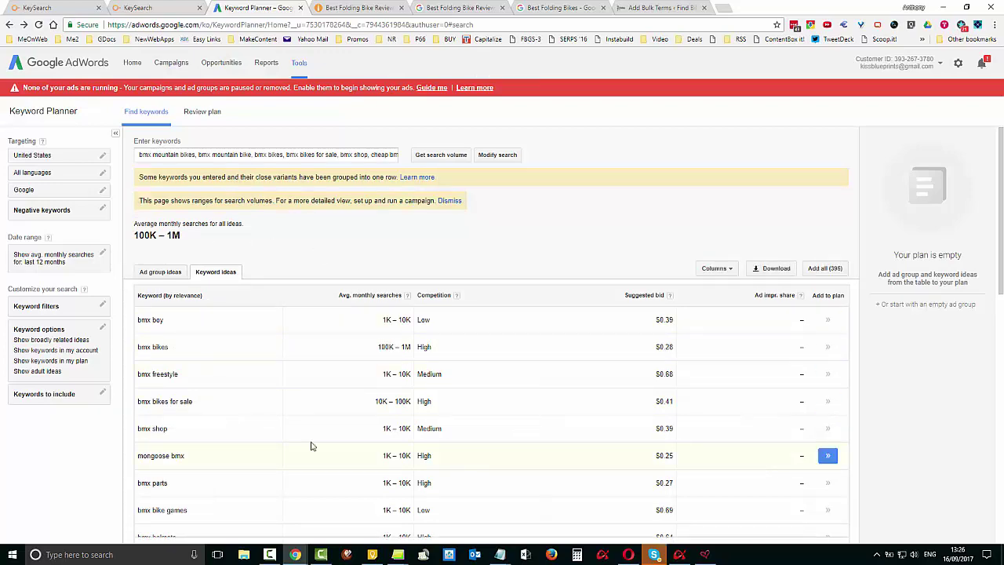
scroll(251, 438, down, 2)
scroll(251, 437, up, 2)
click(168, 276)
scroll(335, 259, down, 1)
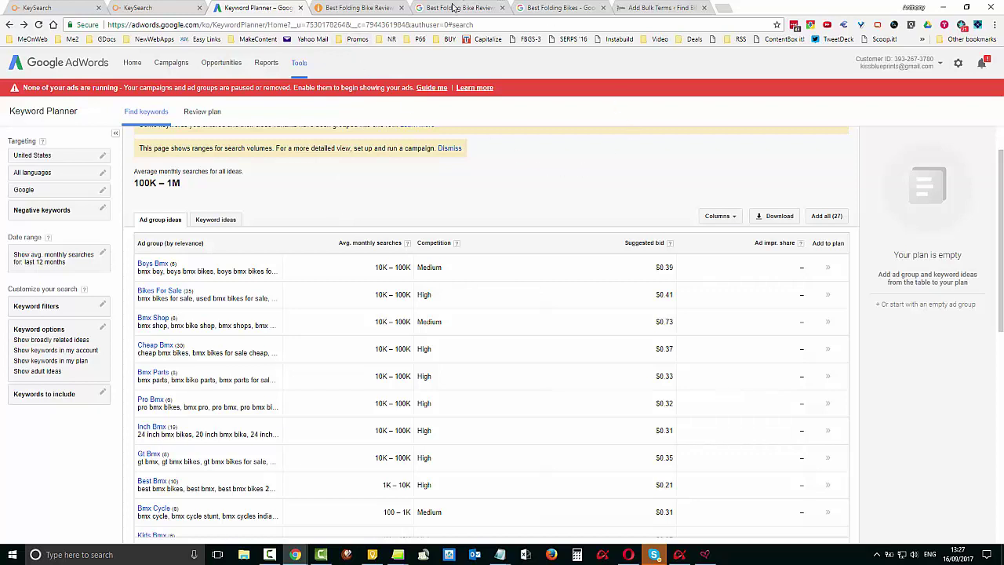
Step: Switch to the foldingbikeguy.com page and examine its ranked comparison table of folding bikes
click(365, 8)
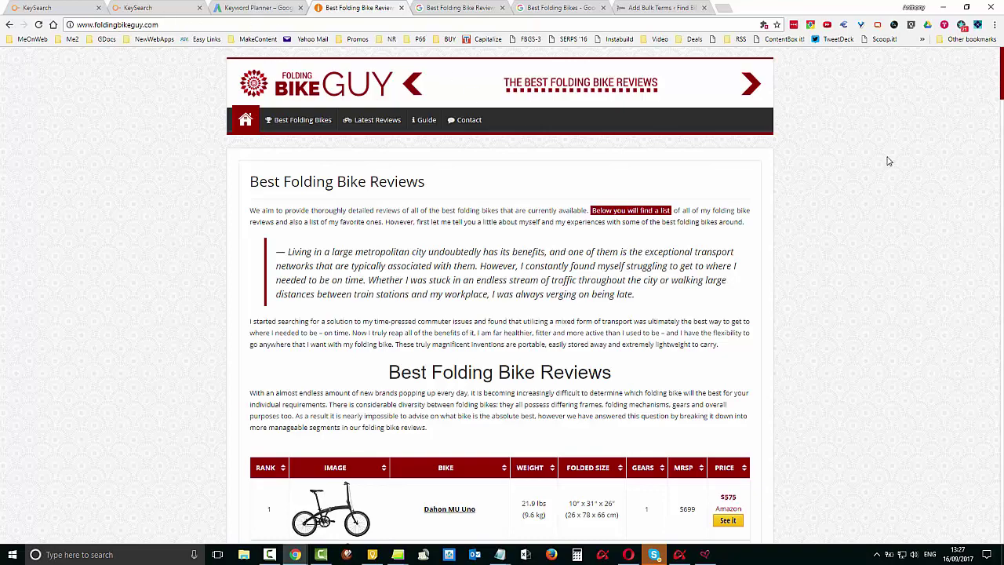
scroll(885, 162, down, 2)
scroll(884, 162, up, 2)
scroll(486, 353, down, 7)
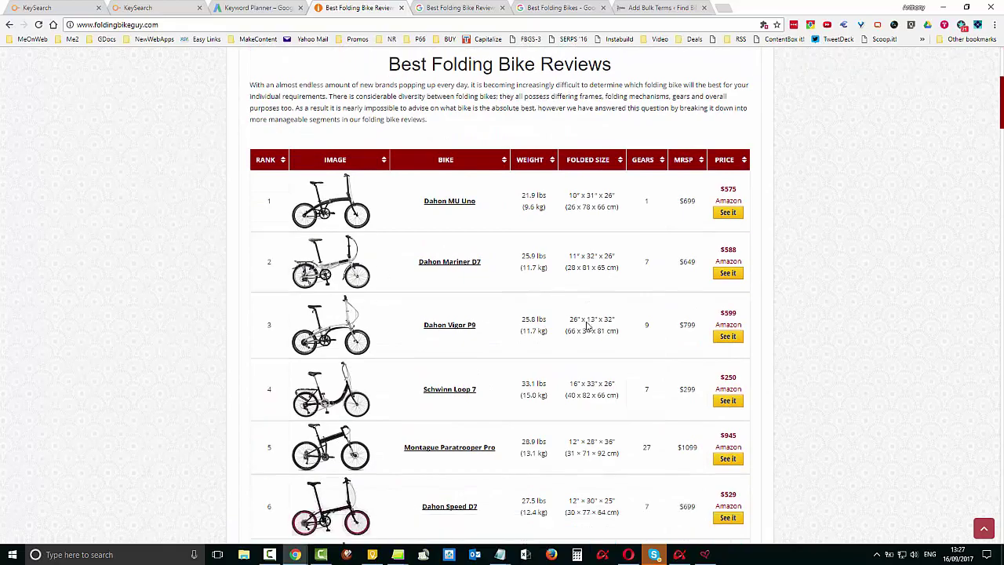
scroll(587, 326, down, 4)
scroll(738, 360, up, 4)
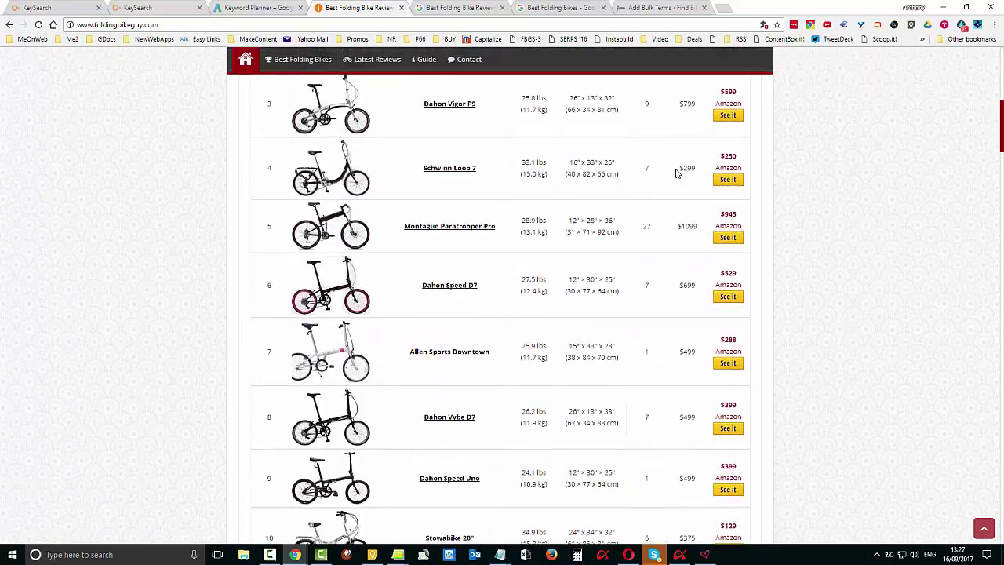
scroll(661, 227, down, 8)
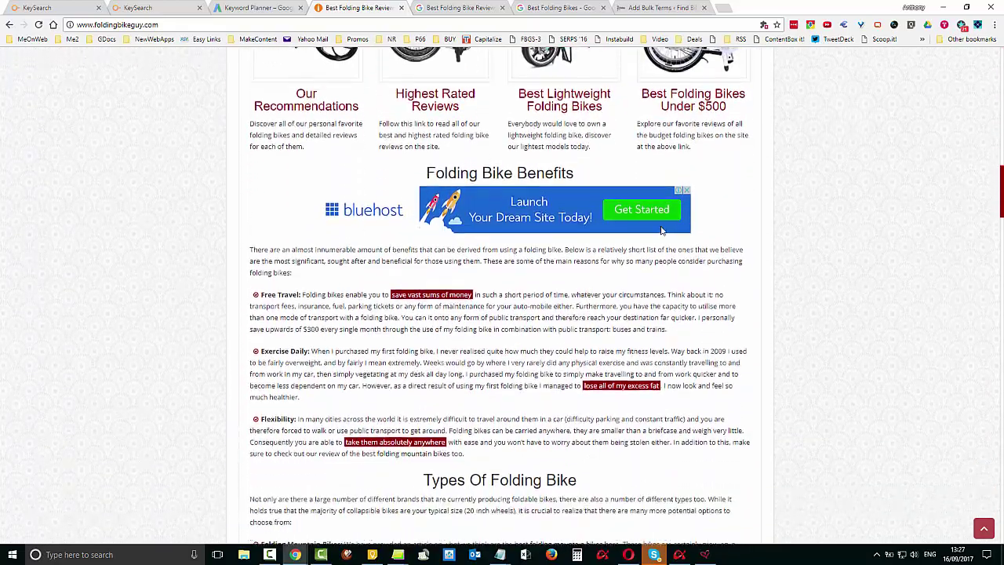
Step: Read the page's sections on folding bike benefits, types of folding bike and which model to choose
scroll(462, 284, down, 2)
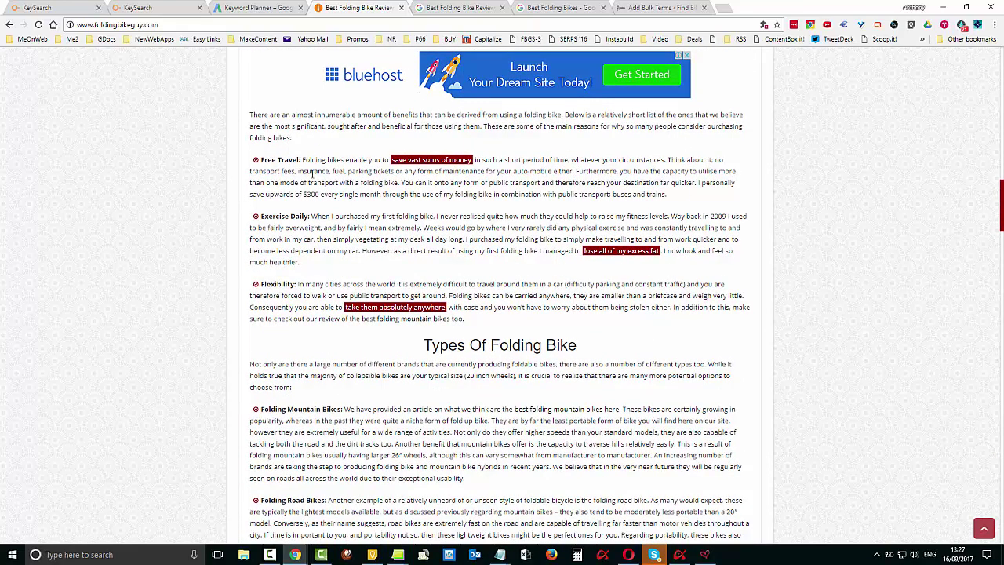
scroll(312, 173, up, 1)
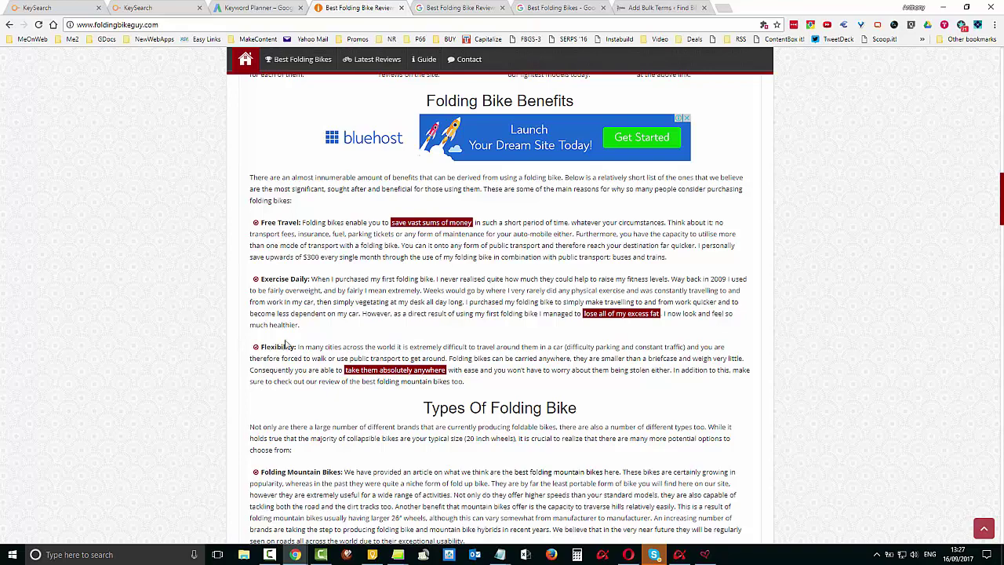
scroll(509, 339, down, 4)
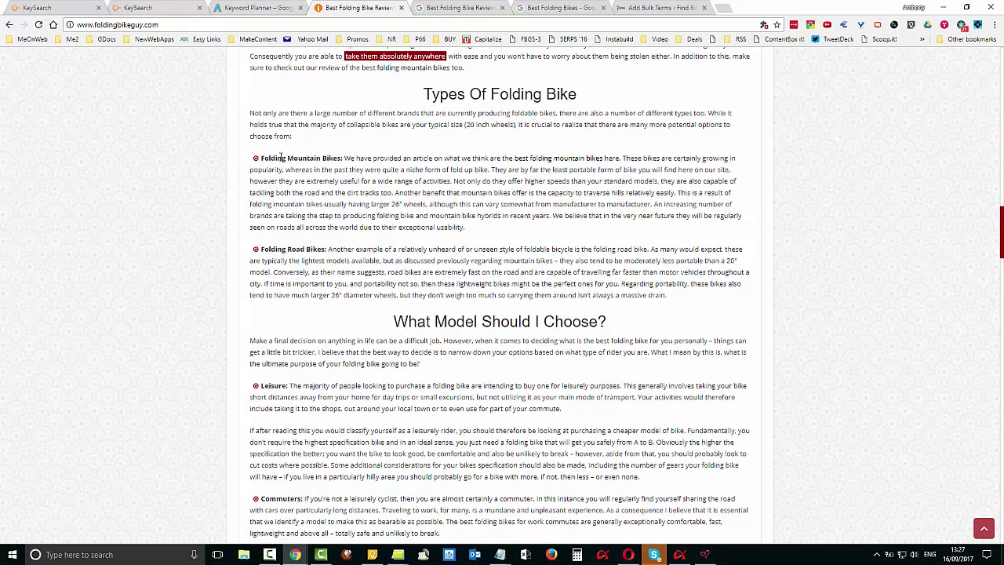
scroll(842, 264, down, 2)
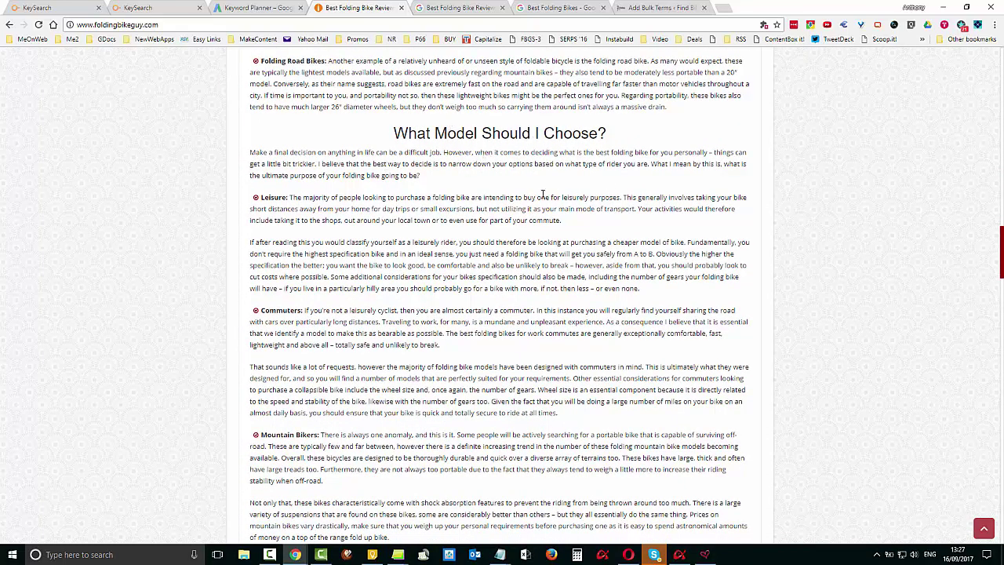
scroll(542, 194, down, 2)
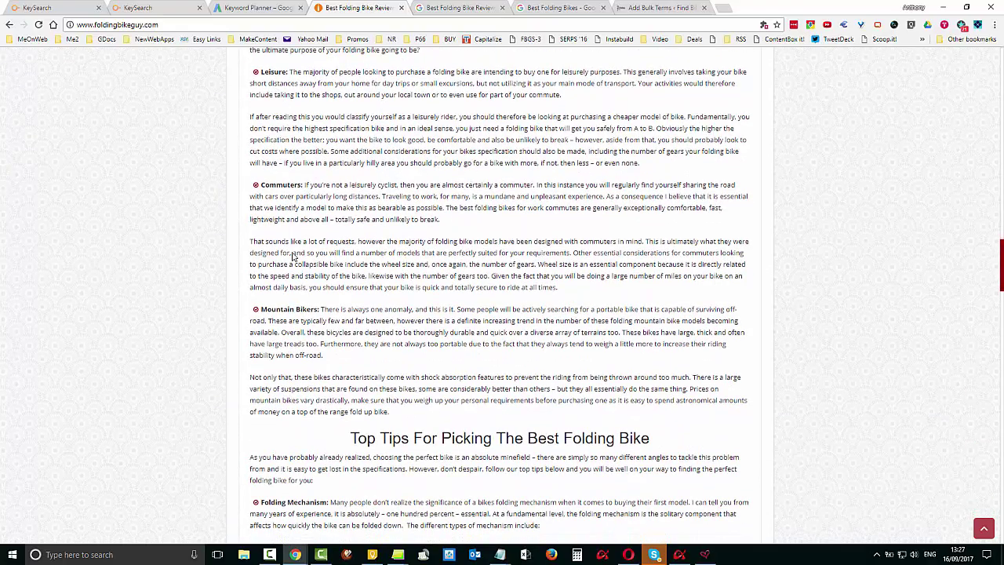
Step: Examine the top tips section covering folding mechanism, frame material, wheel size and gears
scroll(640, 323, down, 5)
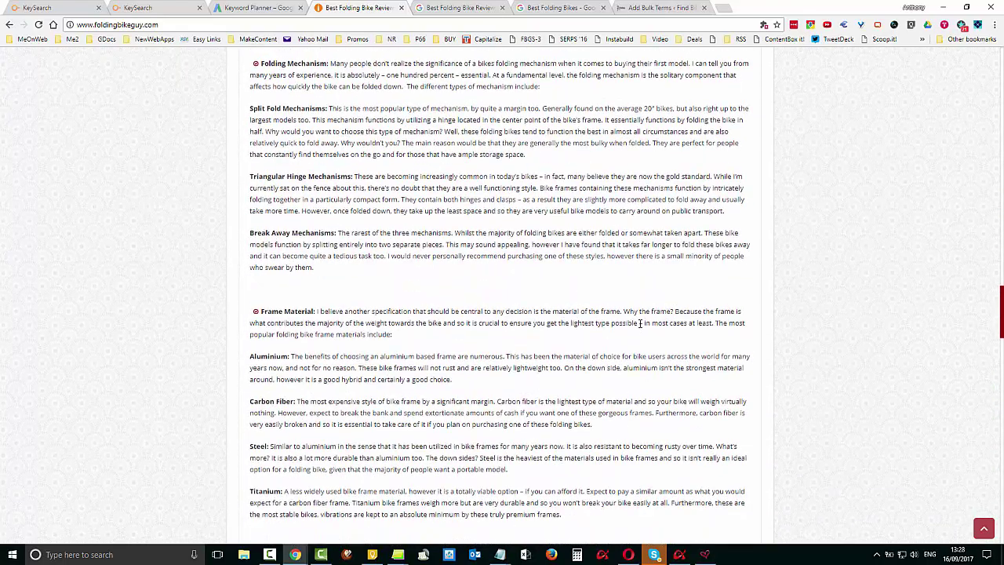
scroll(640, 323, up, 2)
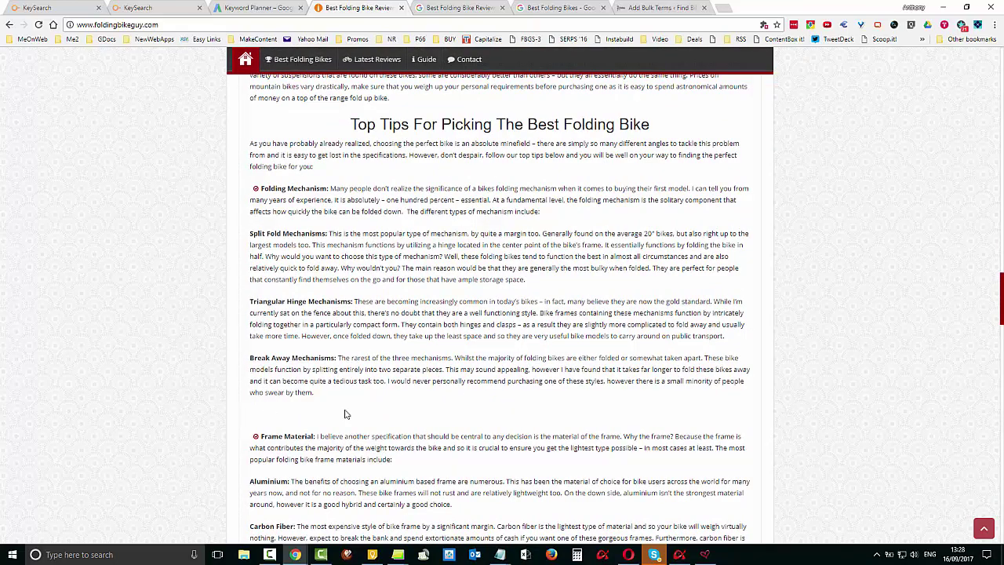
scroll(591, 357, down, 3)
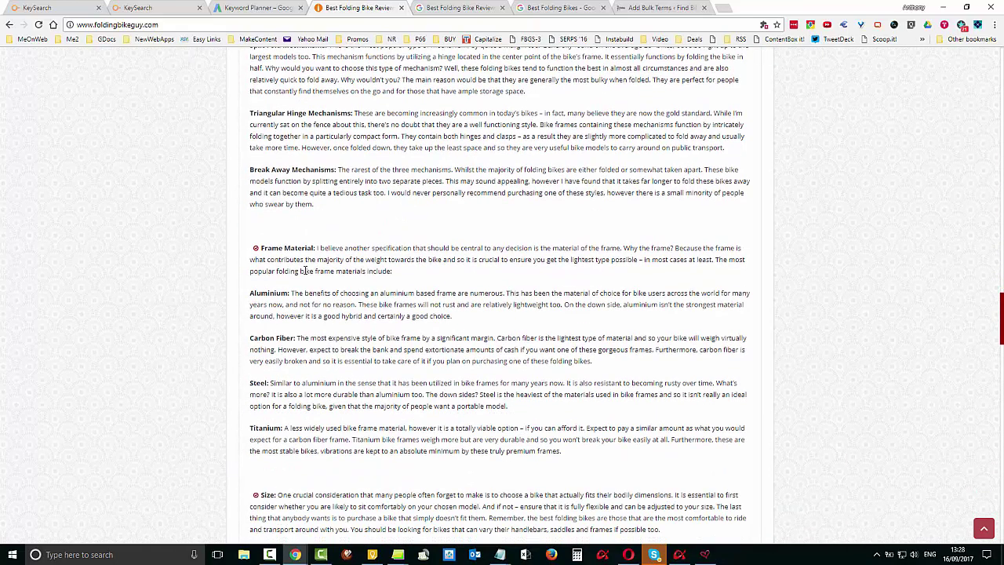
scroll(397, 374, down, 4)
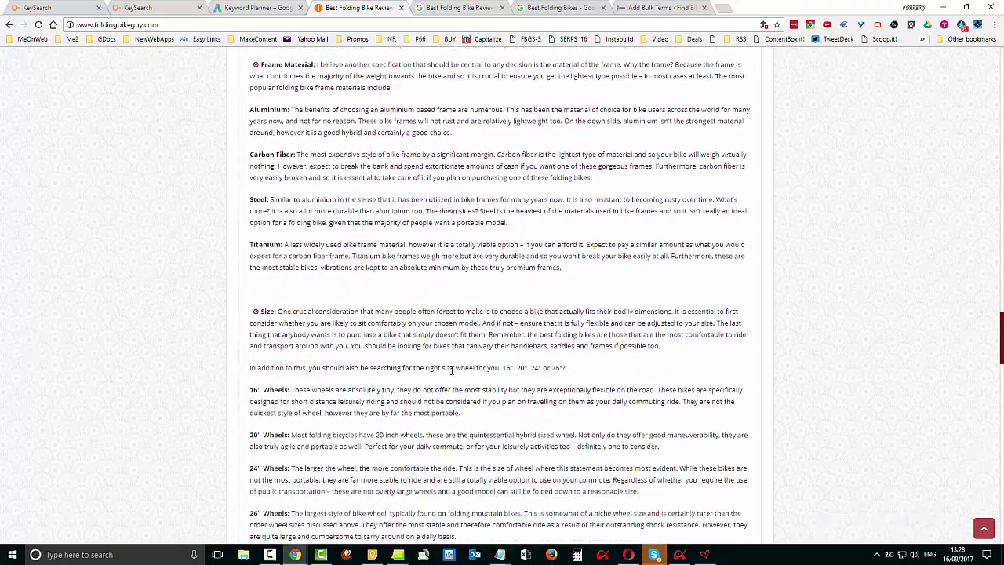
scroll(443, 308, down, 3)
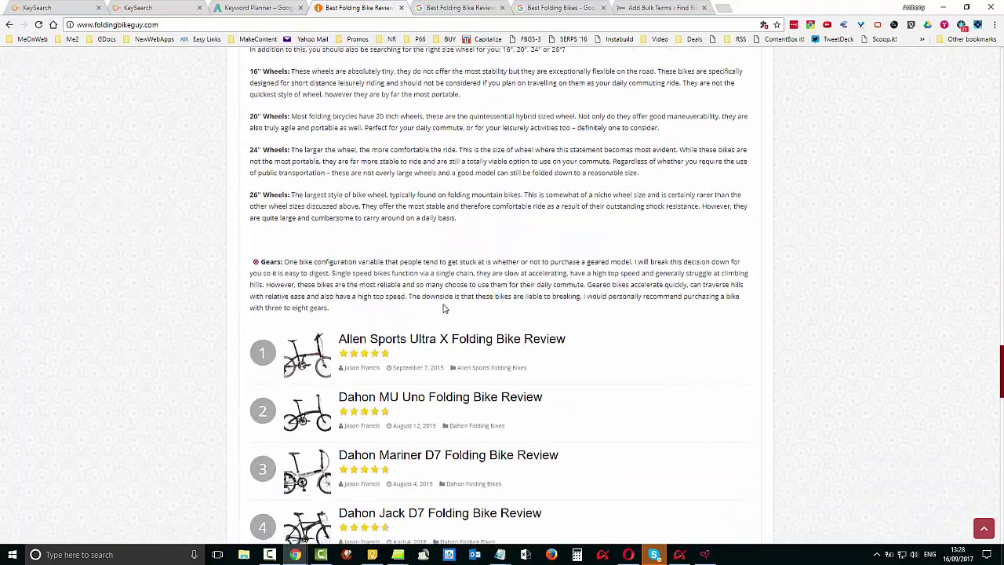
scroll(526, 161, up, 3)
scroll(530, 176, down, 2)
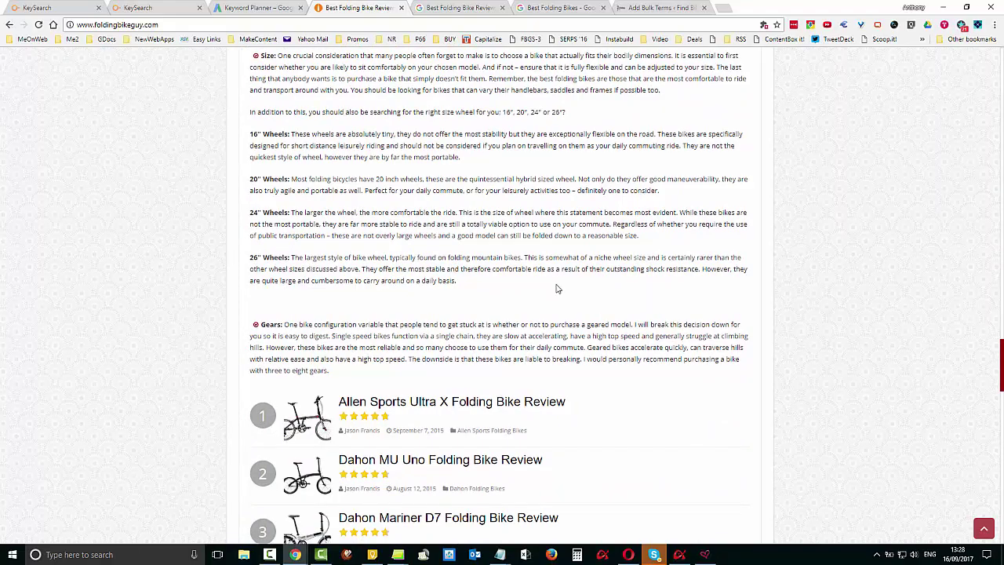
Step: Look through the review list and reader comments, and return to the start of the article
scroll(556, 289, down, 14)
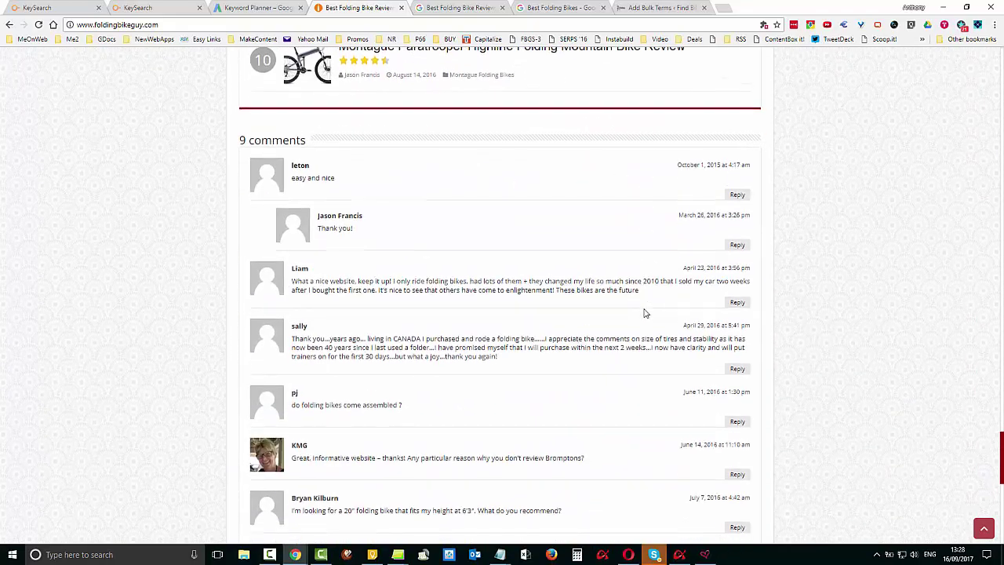
scroll(643, 313, down, 2)
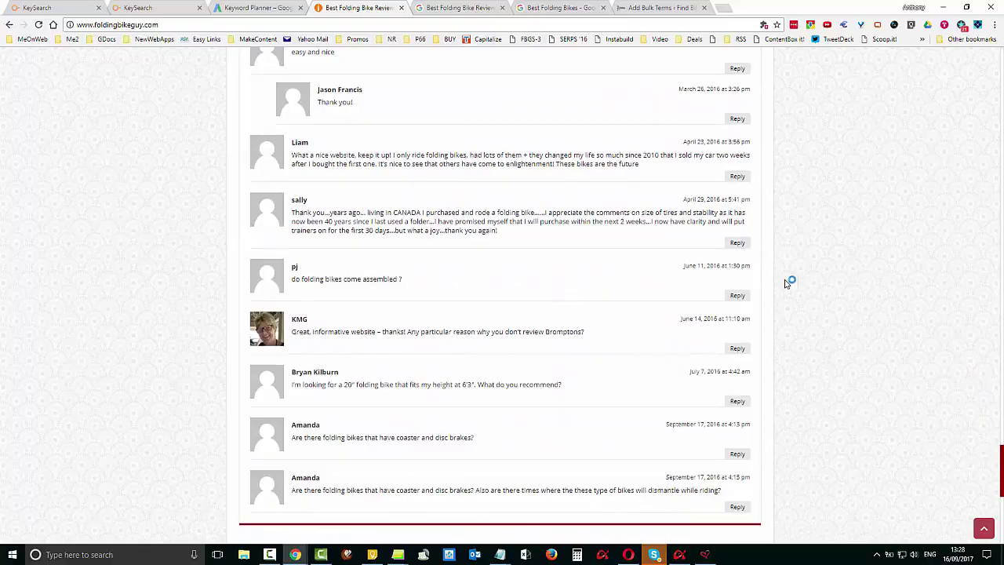
scroll(830, 287, up, 20)
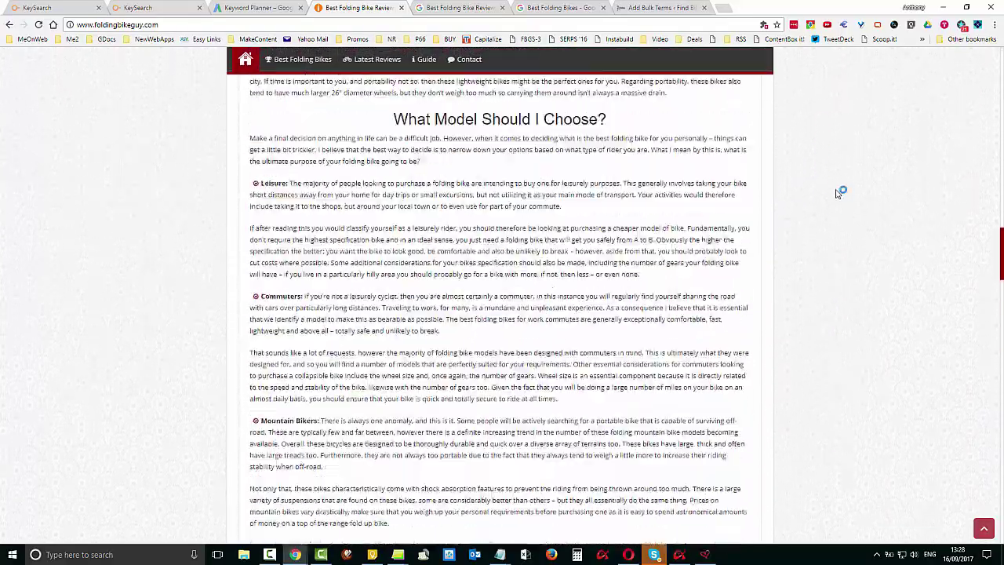
scroll(839, 196, up, 20)
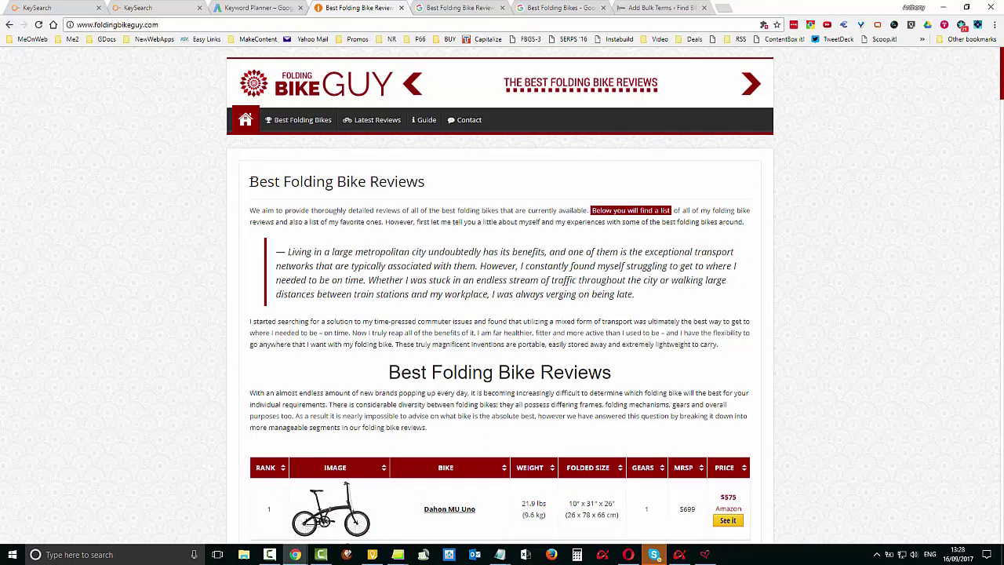
Step: Run a Google search for the article's heading "Best Folding Bike Reviews" directly from the page
drag(247, 182, 450, 180)
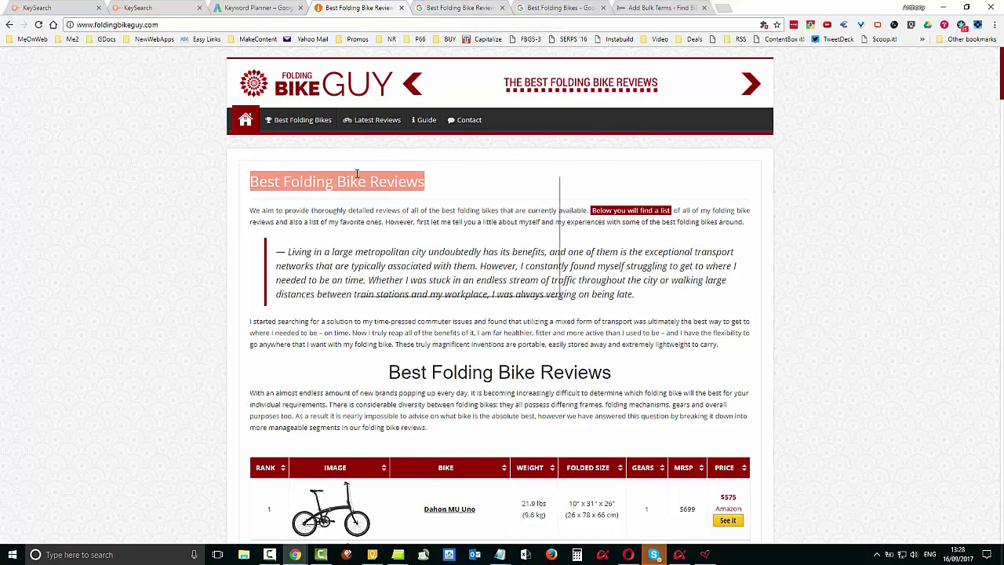
right_click(357, 173)
click(402, 194)
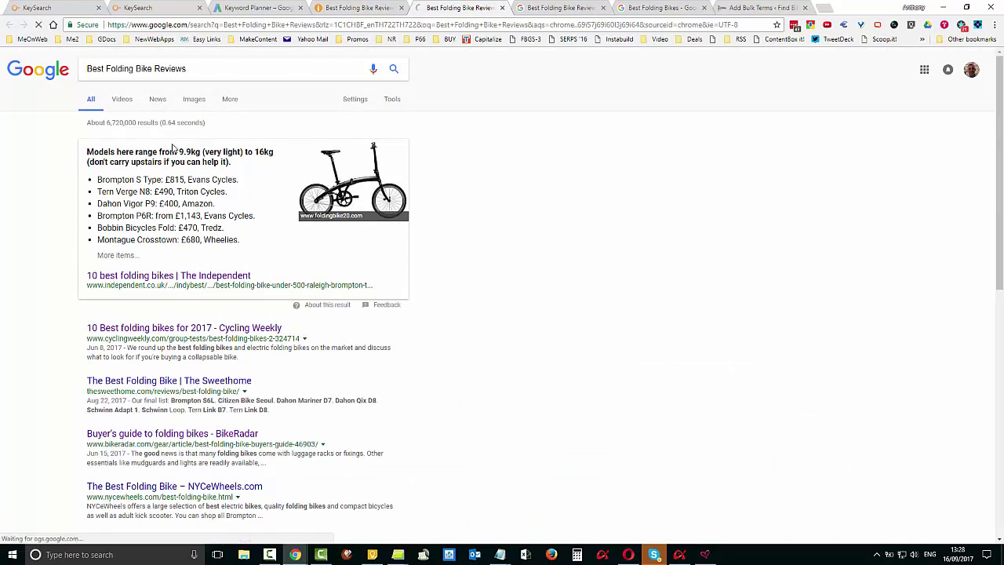
Step: Shorten the Google query to "Best Folding Bike" and run the search again
click(194, 70)
key(BackSpace)
key(BackSpace)
key(BackSpace)
key(BackSpace)
key(BackSpace)
key(BackSpace)
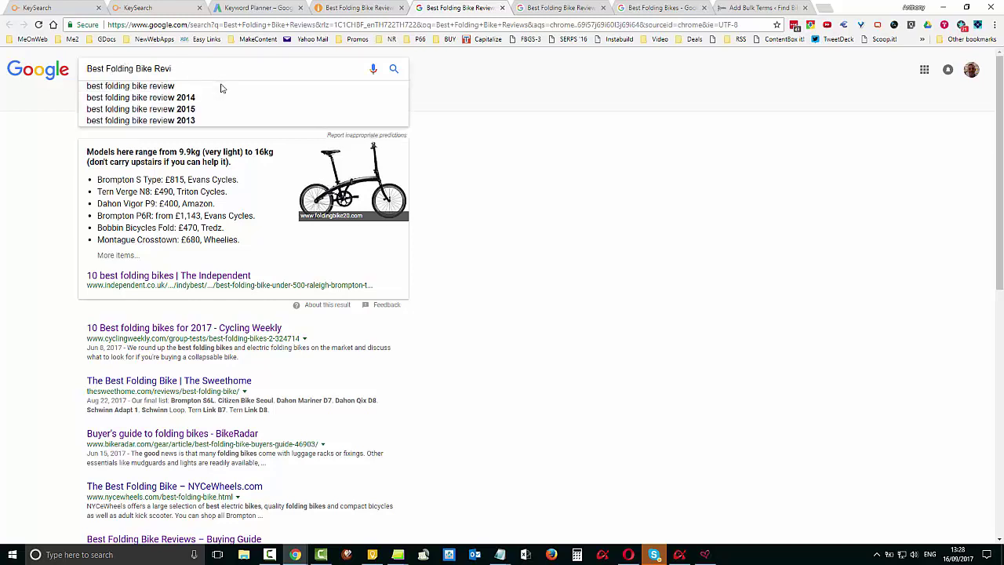
key(Return)
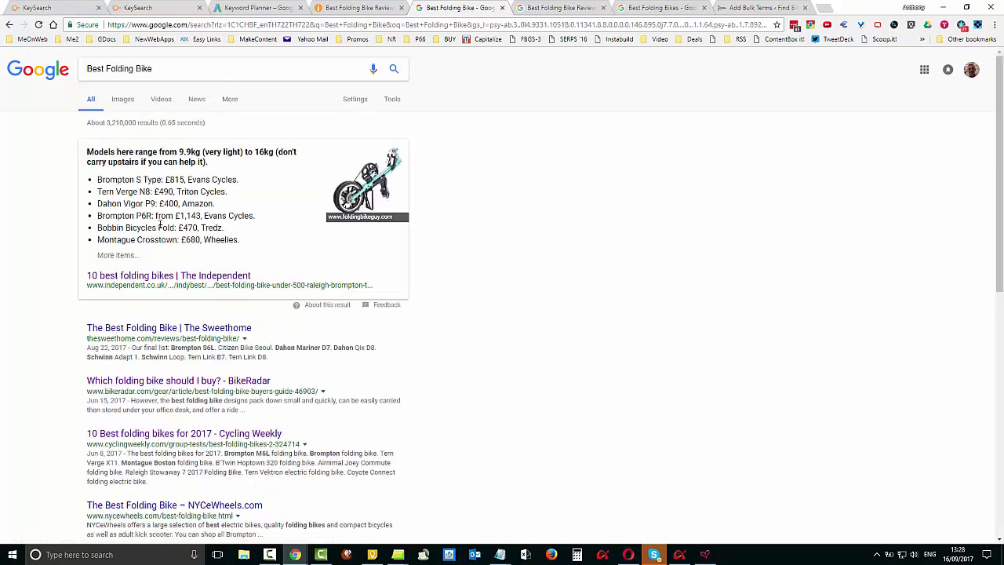
Step: Return to the folding bike review page and load totalwomenscycling.com's "10 Best Electric Folding Bikes" article in its place
click(144, 311)
click(341, 7)
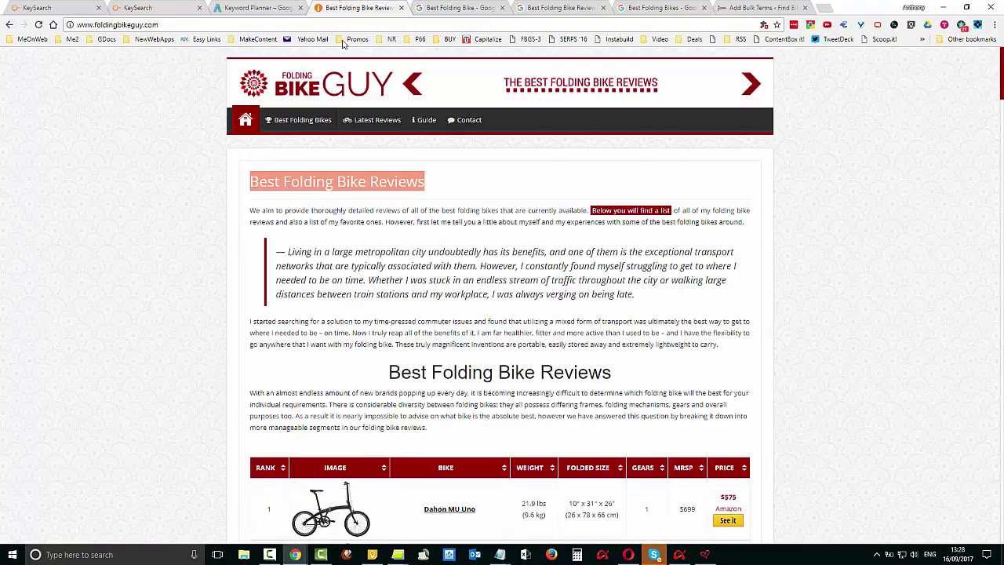
click(336, 26)
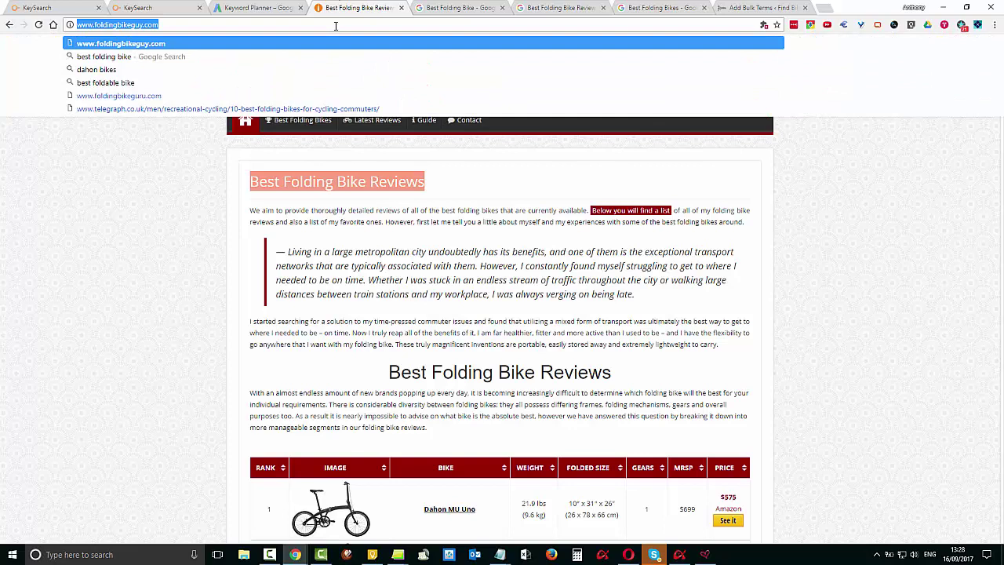
text(totalwomenscycling)
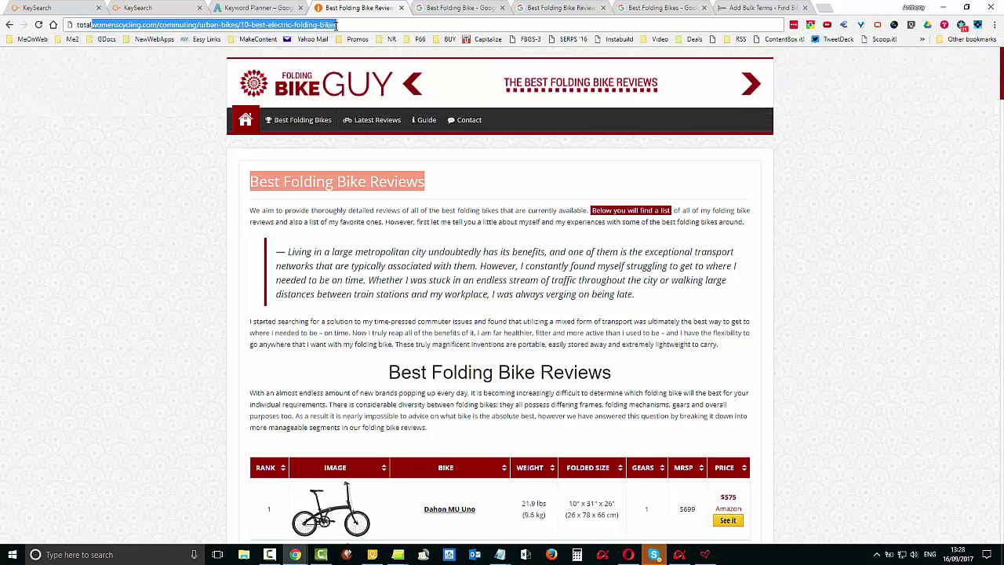
key(Return)
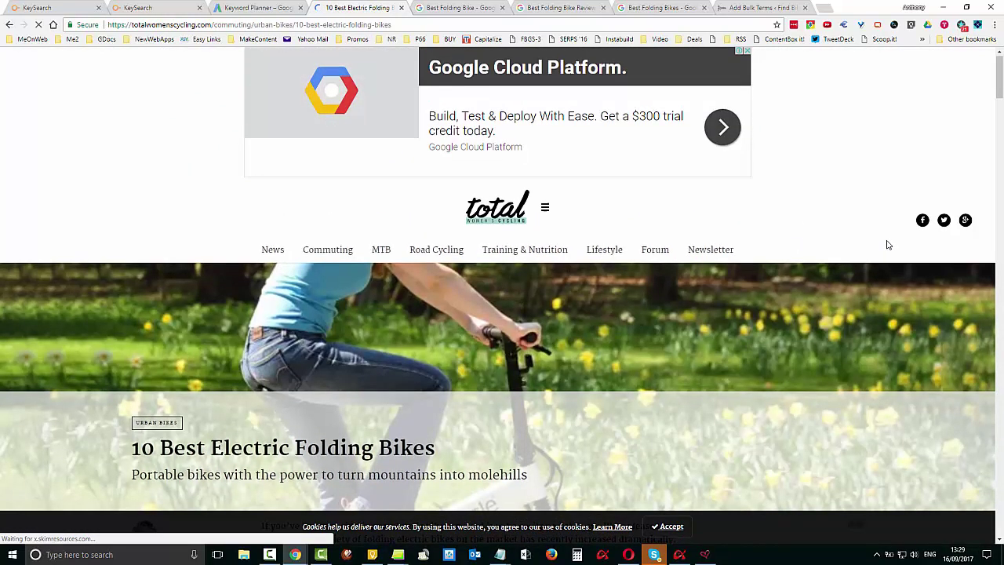
Step: Look over the article's introduction and run a Google search for its heading "10 Best Electric Folding Bikes" directly from the page
scroll(884, 250, down, 2)
scroll(884, 252, down, 1)
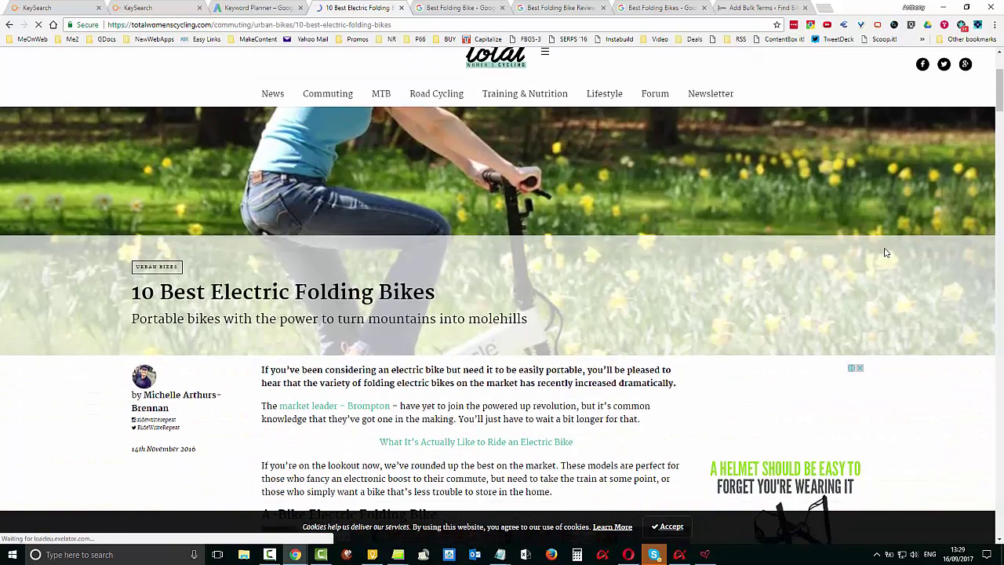
scroll(885, 251, down, 1)
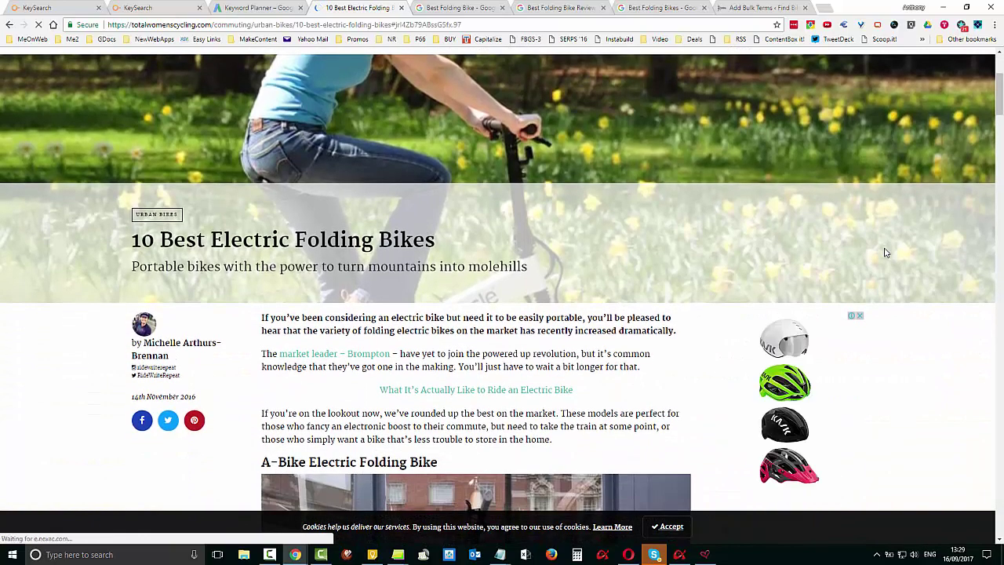
scroll(885, 252, down, 2)
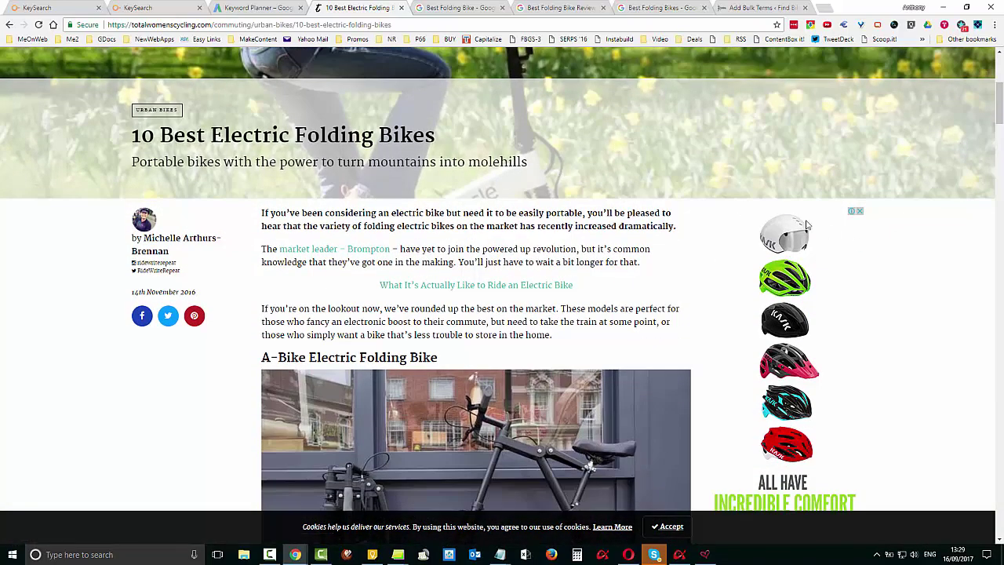
scroll(691, 253, up, 1)
scroll(691, 254, down, 1)
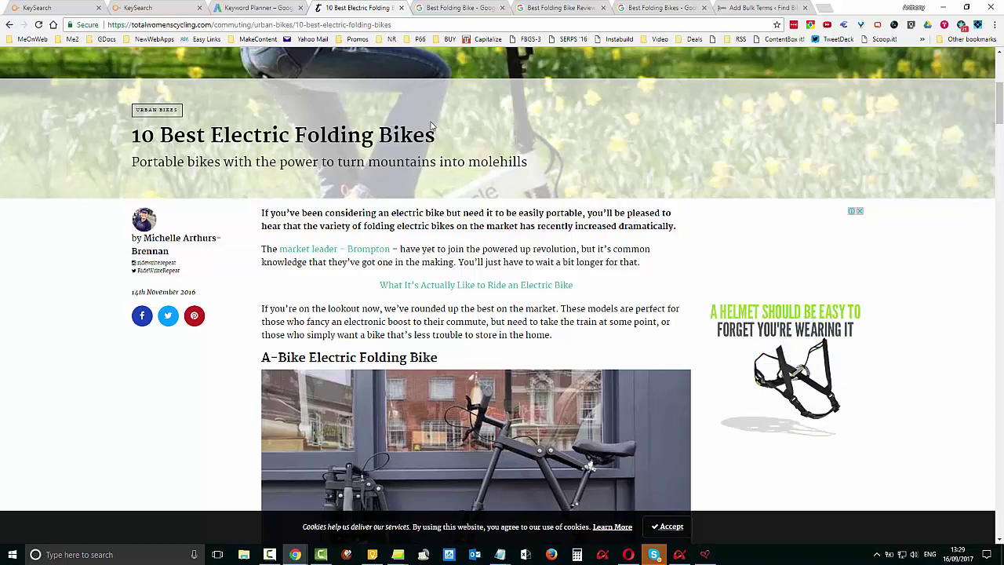
drag(133, 134, 436, 132)
right_click(410, 139)
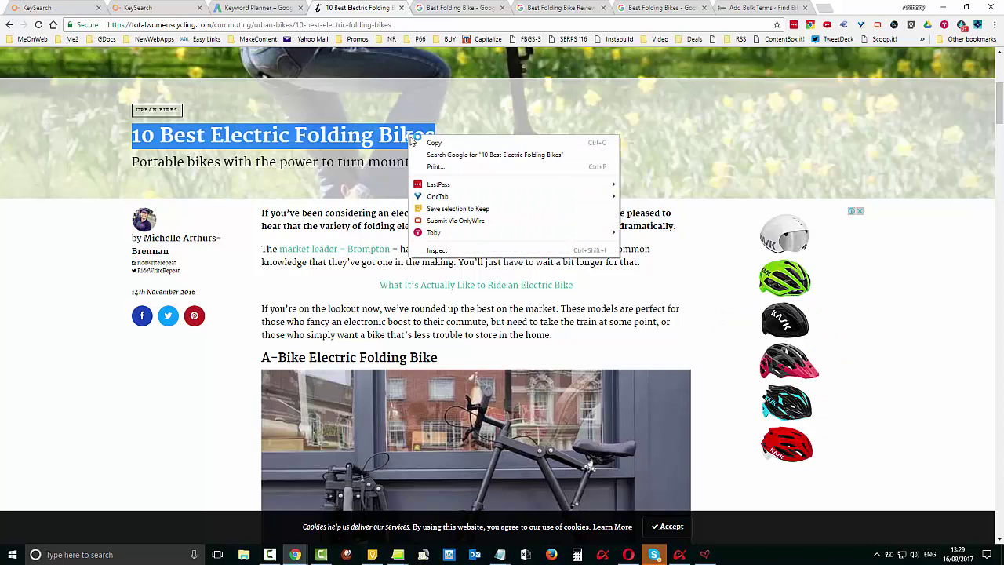
click(450, 160)
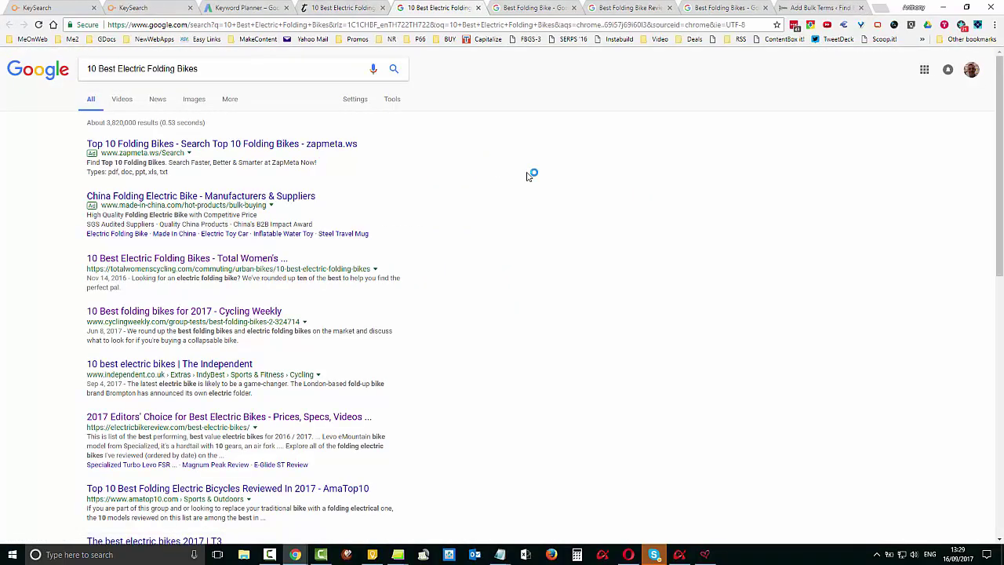
Step: Shorten the Google query to "Best Electric Folding Bikes" and run the search again
click(98, 69)
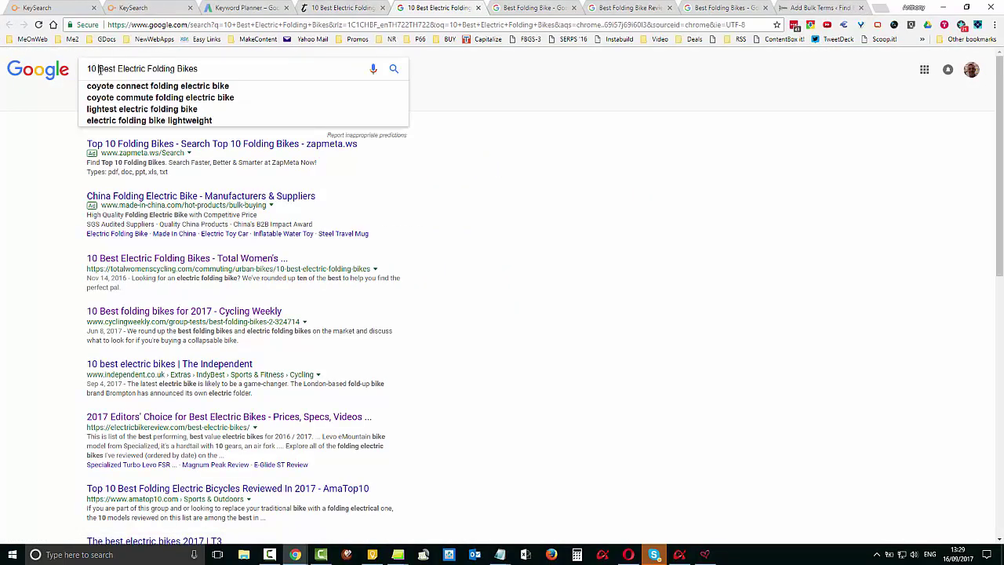
key(BackSpace)
key(BackSpace)
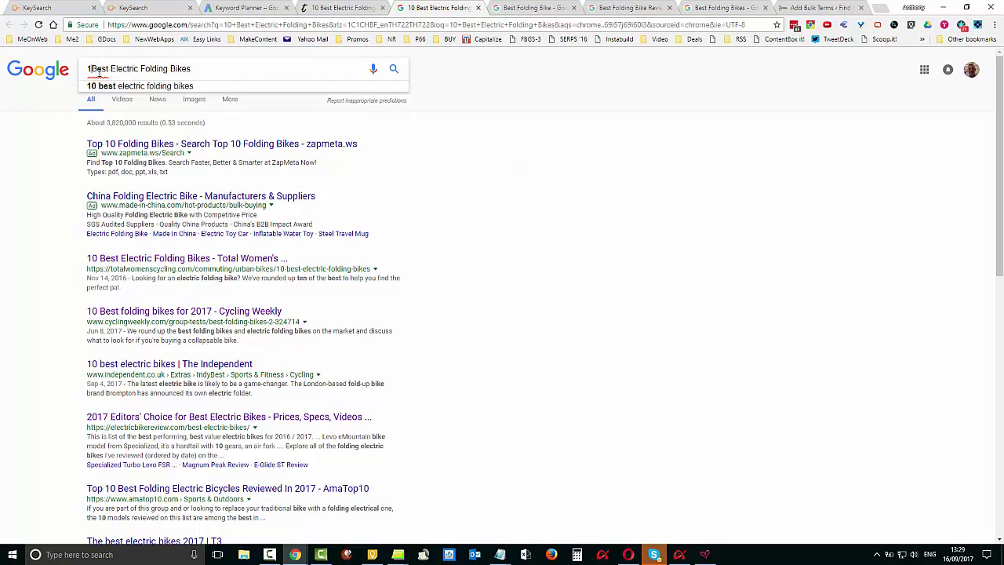
key(BackSpace)
key(Return)
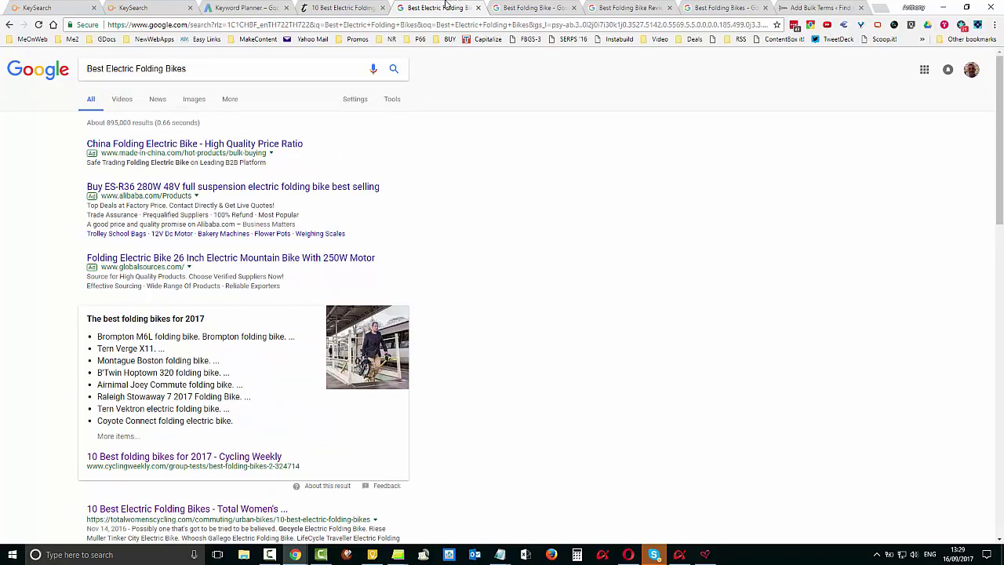
Step: Close the Google results and return to the electric folding bikes article, backing out of the Kask helmet ad page
click(478, 8)
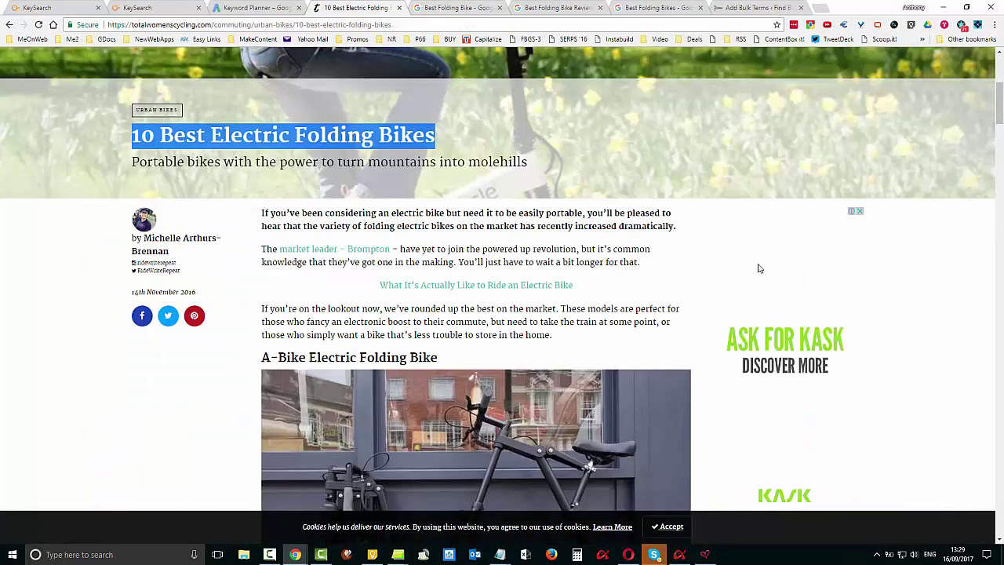
click(822, 237)
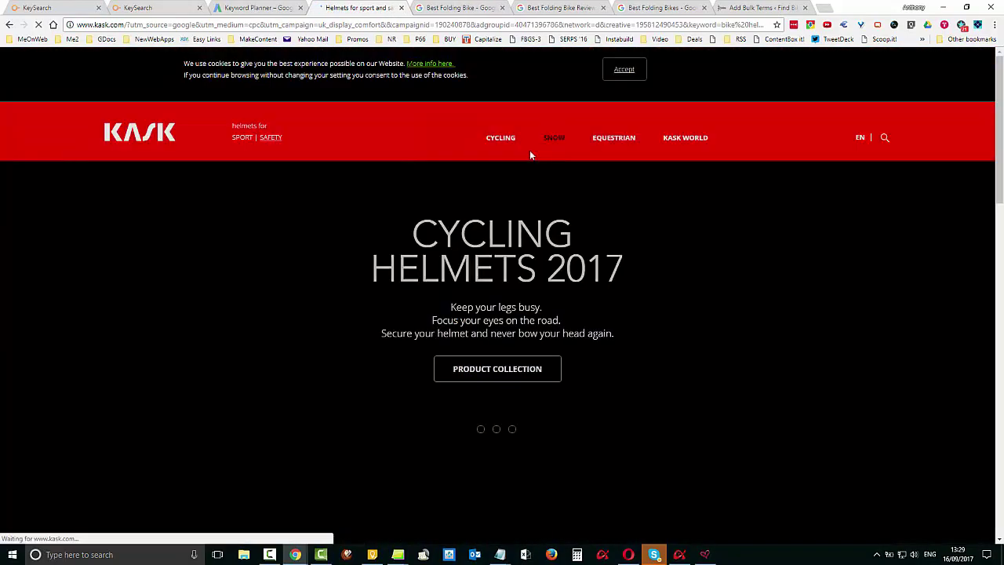
click(9, 24)
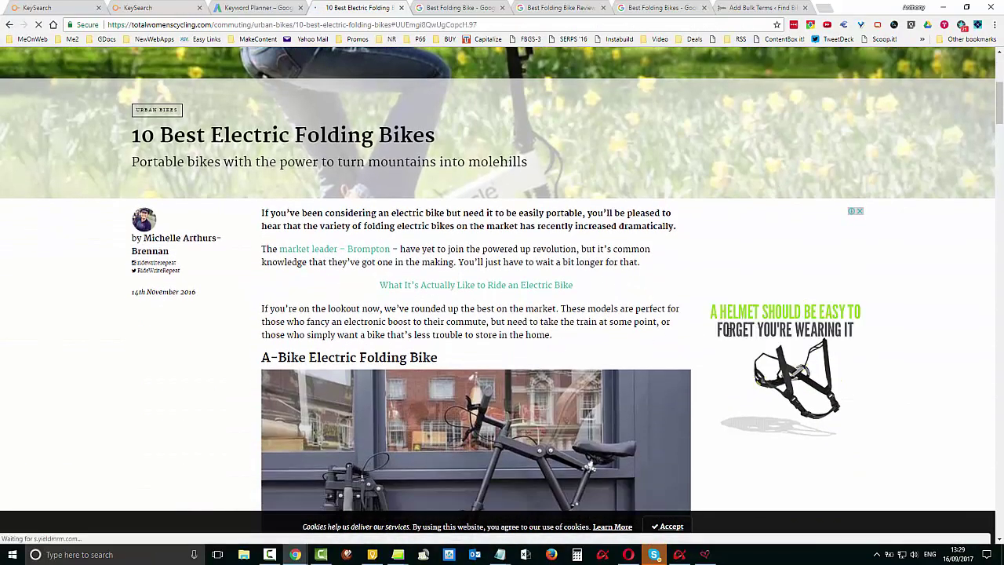
Step: Look through the whole list of electric folding bikes down to the related articles, and return to the article's heading
scroll(729, 331, down, 5)
scroll(730, 335, down, 3)
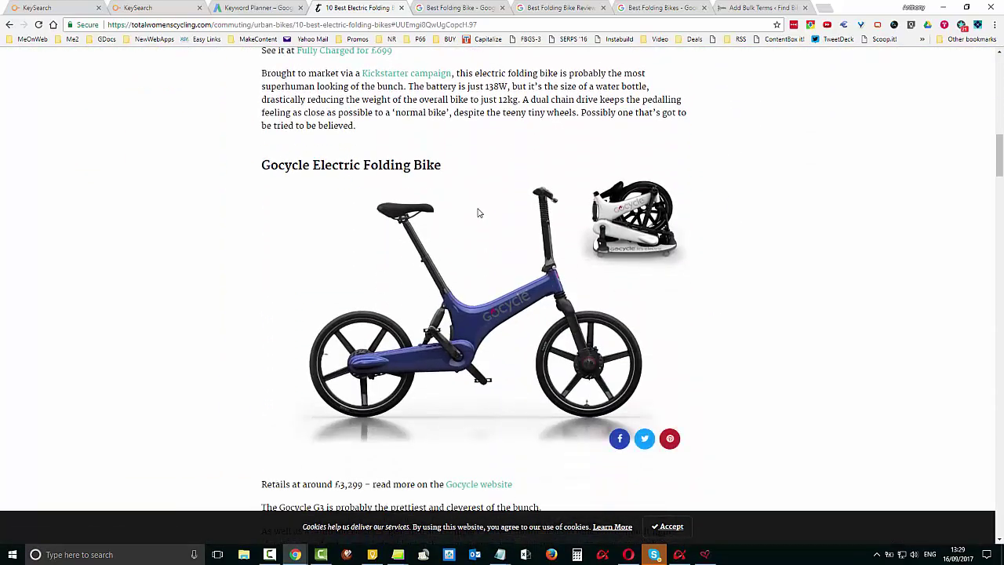
scroll(476, 213, down, 4)
scroll(477, 208, up, 3)
scroll(477, 209, up, 2)
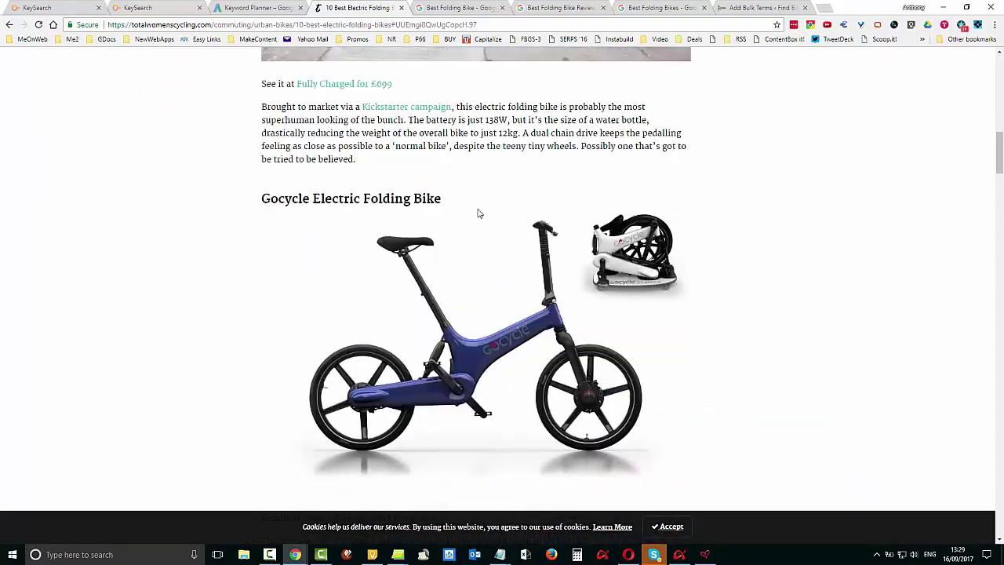
scroll(478, 211, down, 10)
scroll(477, 212, down, 12)
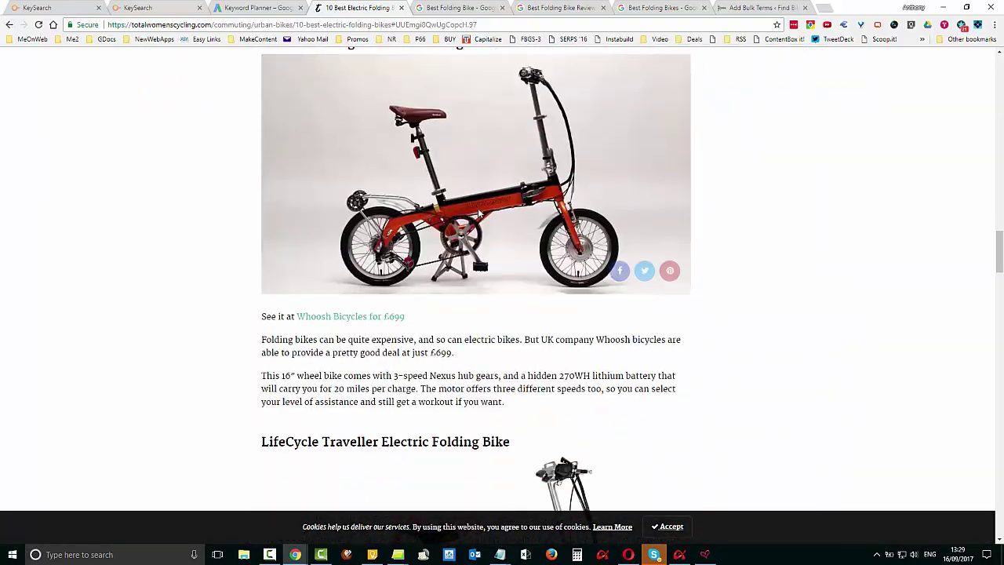
scroll(477, 217, down, 13)
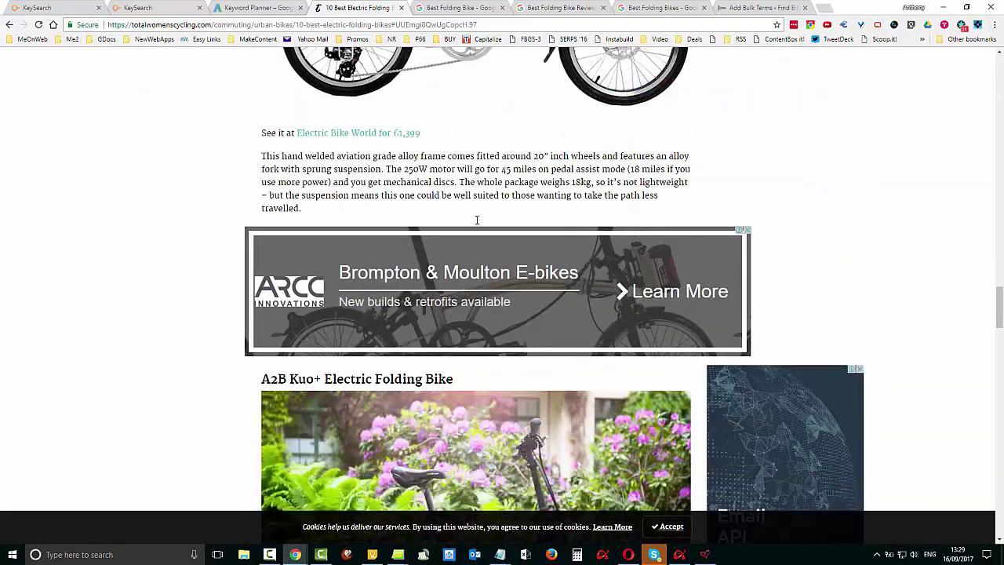
scroll(475, 225, down, 13)
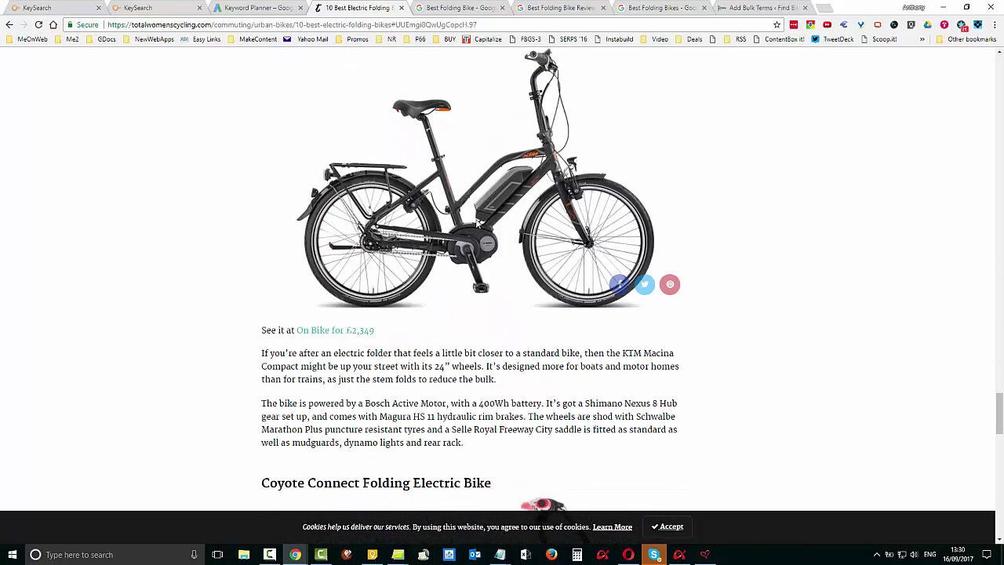
scroll(568, 248, down, 3)
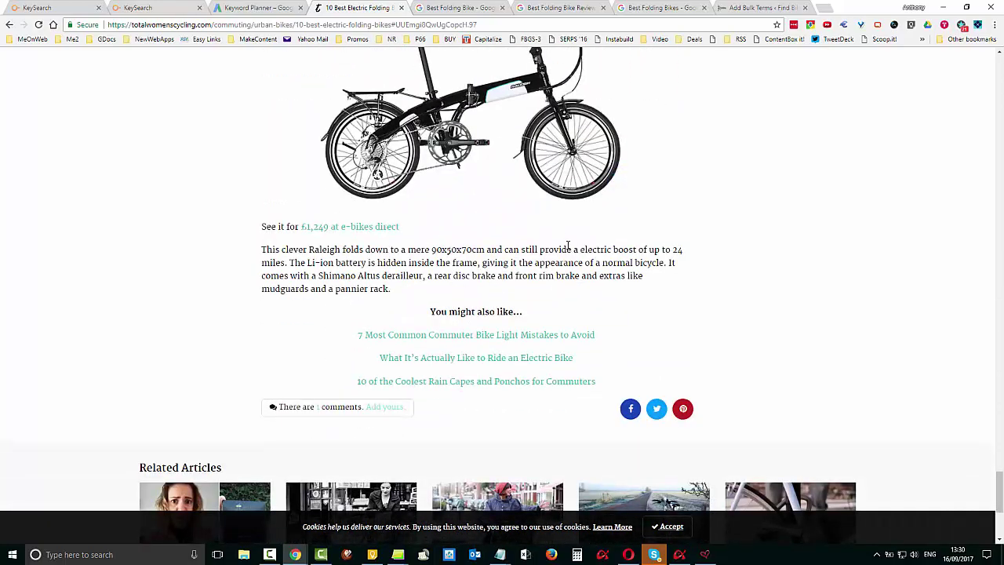
scroll(627, 219, up, 12)
scroll(768, 444, up, 20)
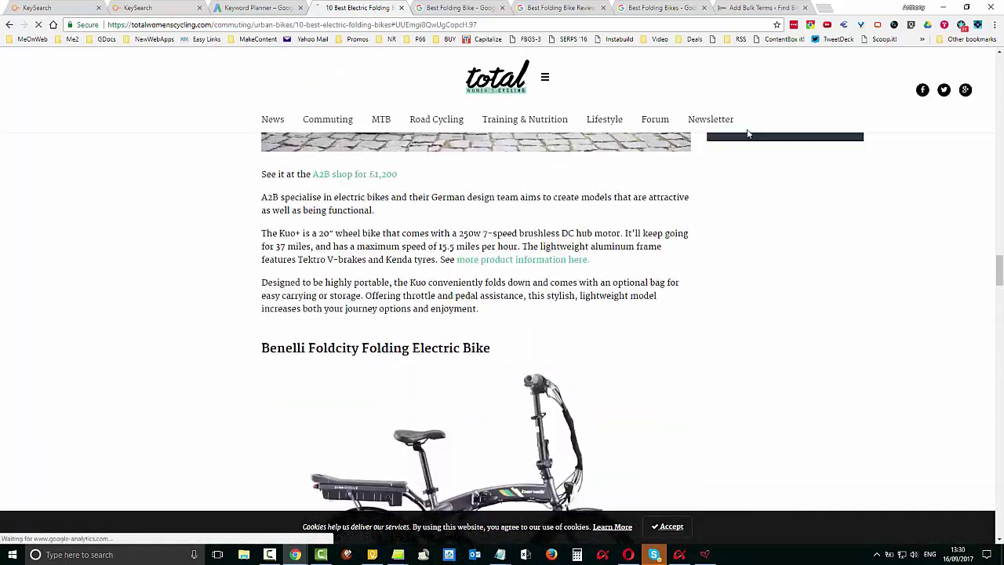
scroll(689, 218, up, 20)
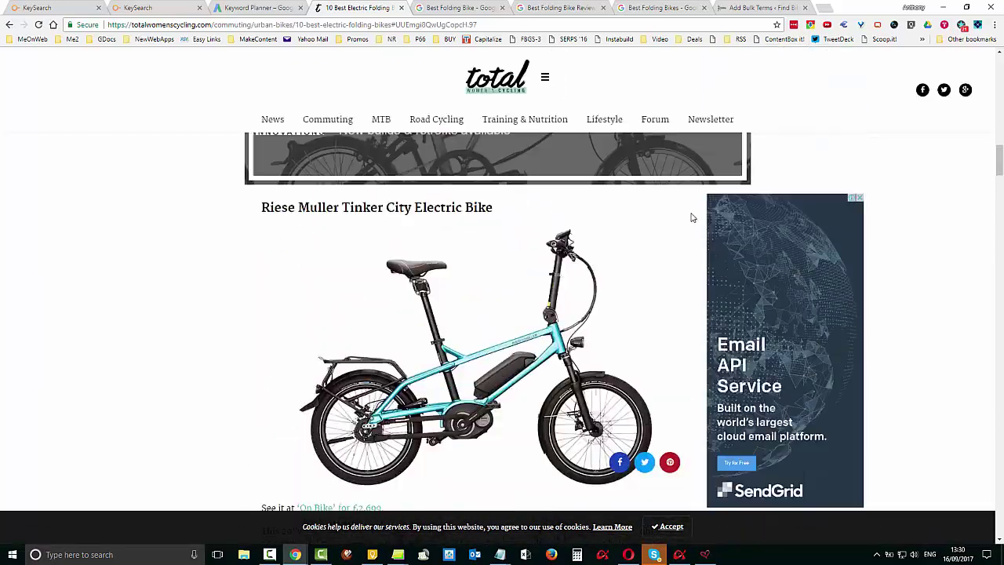
scroll(690, 210, up, 3)
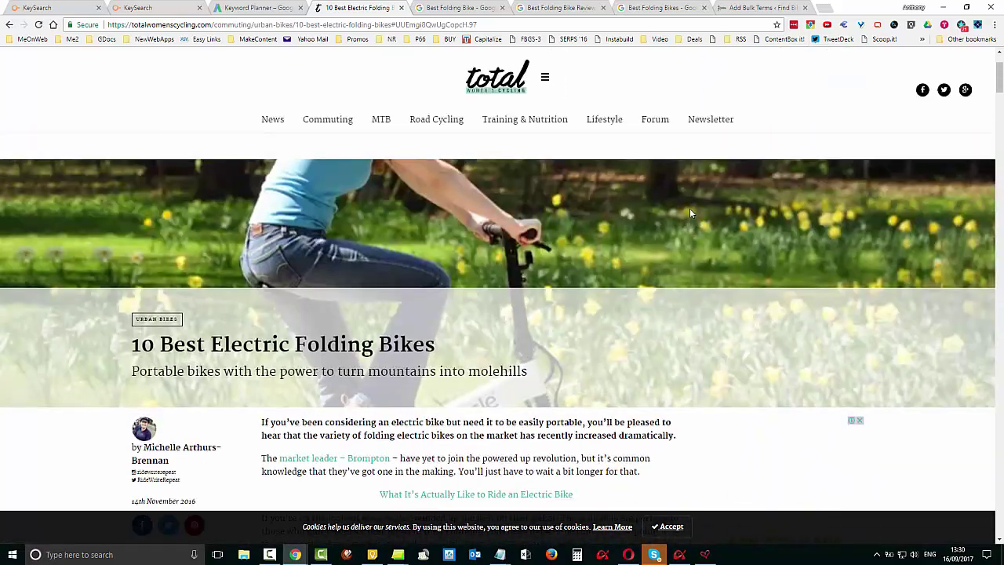
Step: Examine the introduction and the individual bike entries with their shop links down to the Benelli Foldcity, and return to the A-Bike entry
scroll(688, 211, down, 2)
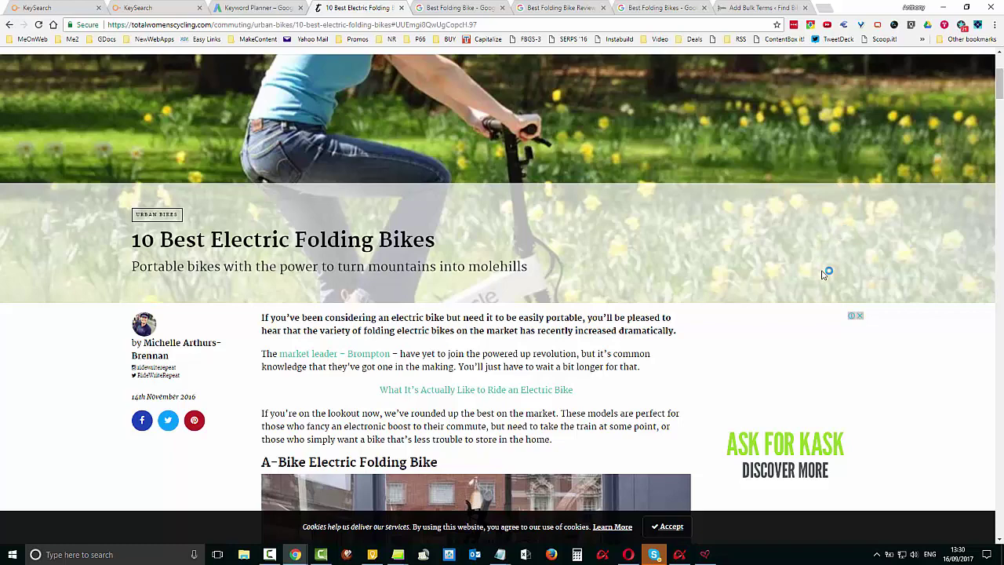
scroll(462, 324, down, 2)
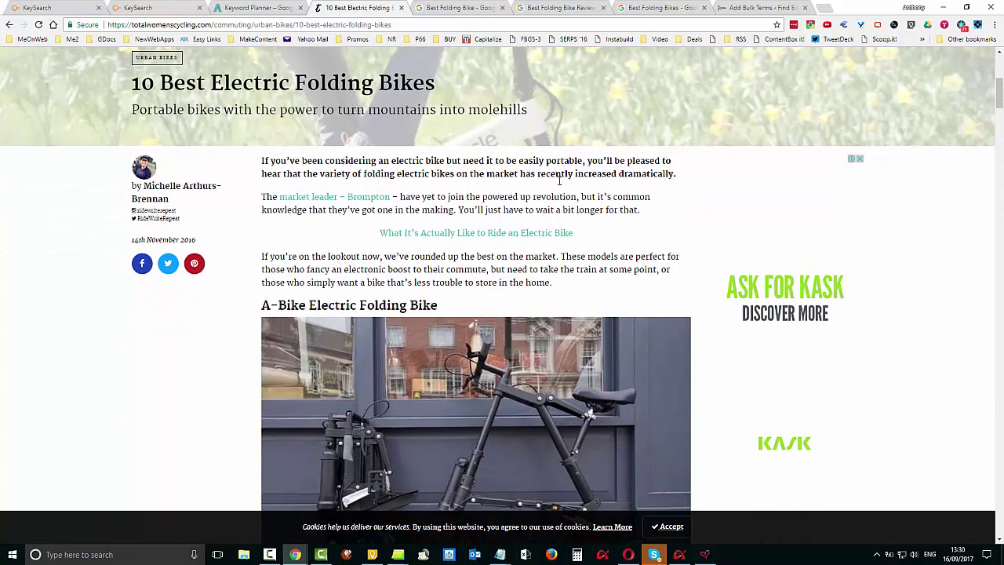
scroll(599, 256, down, 6)
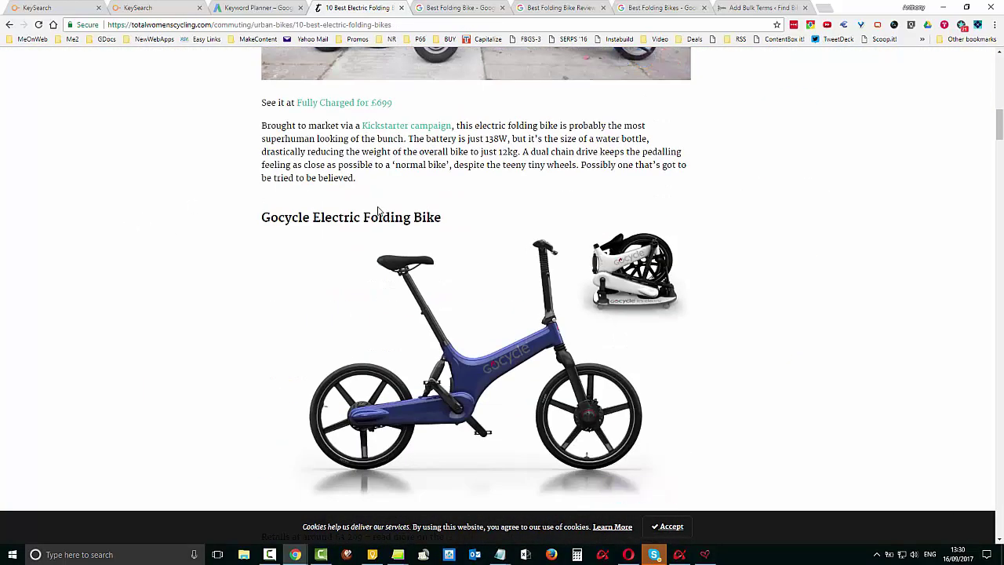
scroll(473, 283, down, 3)
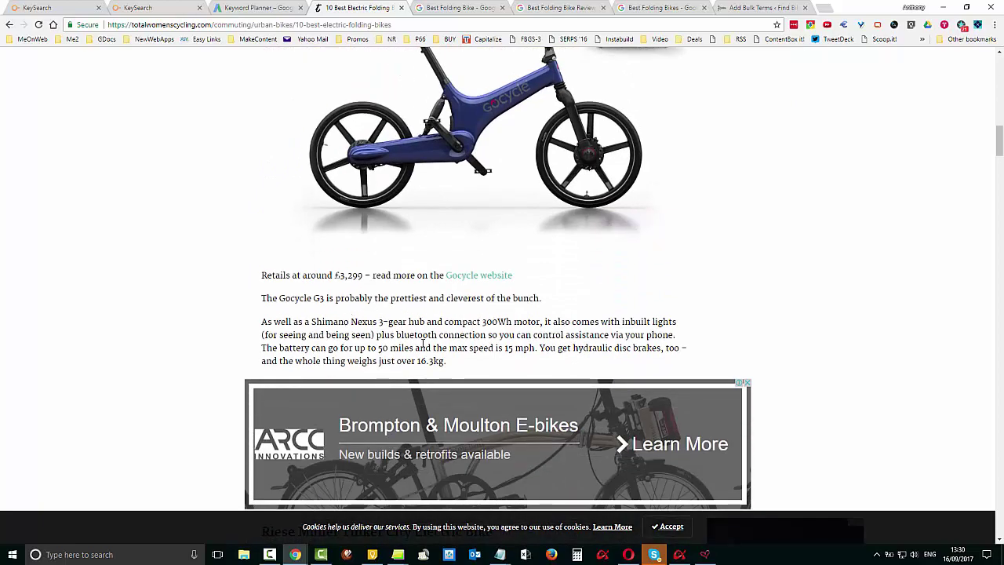
scroll(784, 349, down, 3)
scroll(791, 350, down, 3)
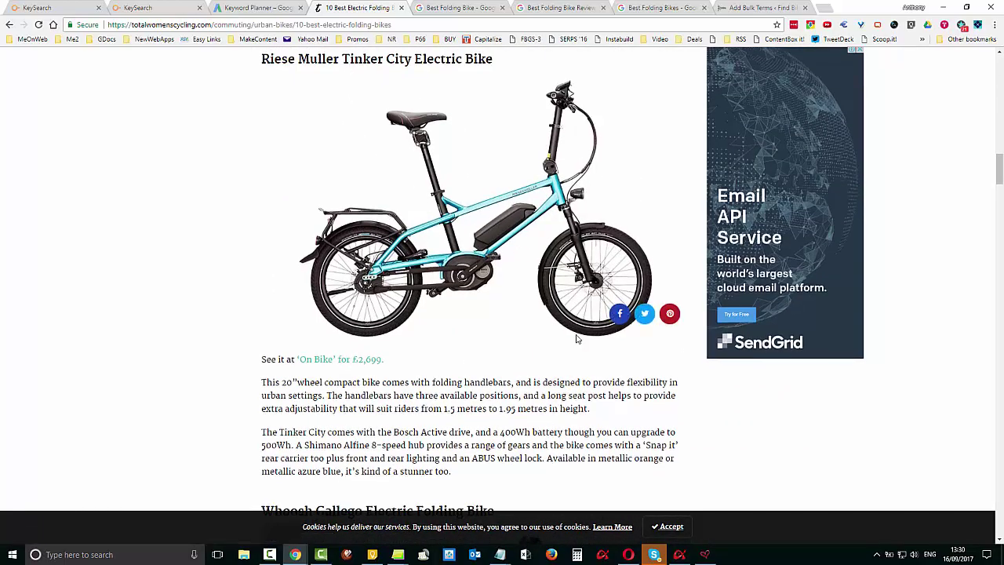
scroll(353, 275, down, 2)
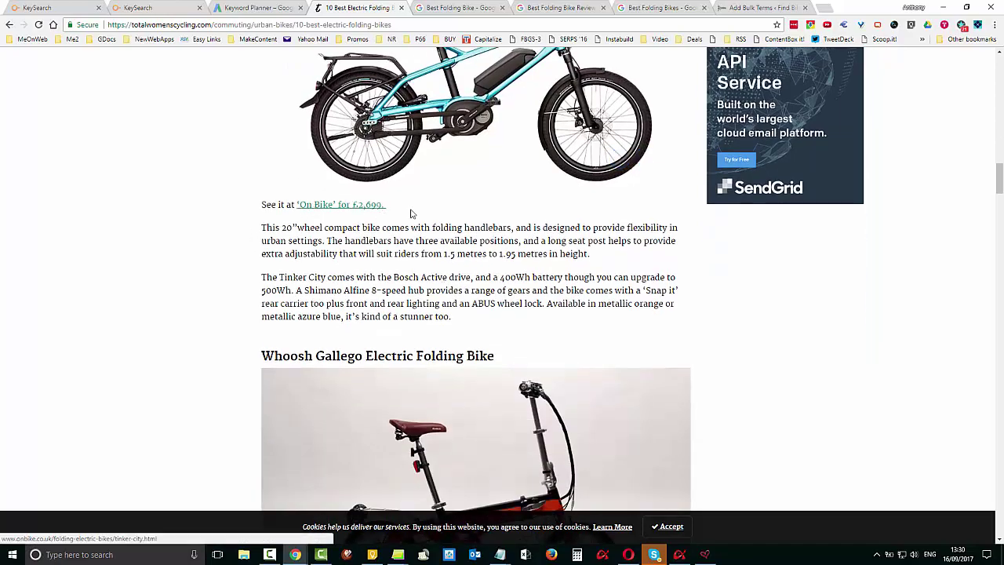
scroll(612, 327, down, 4)
scroll(614, 331, down, 13)
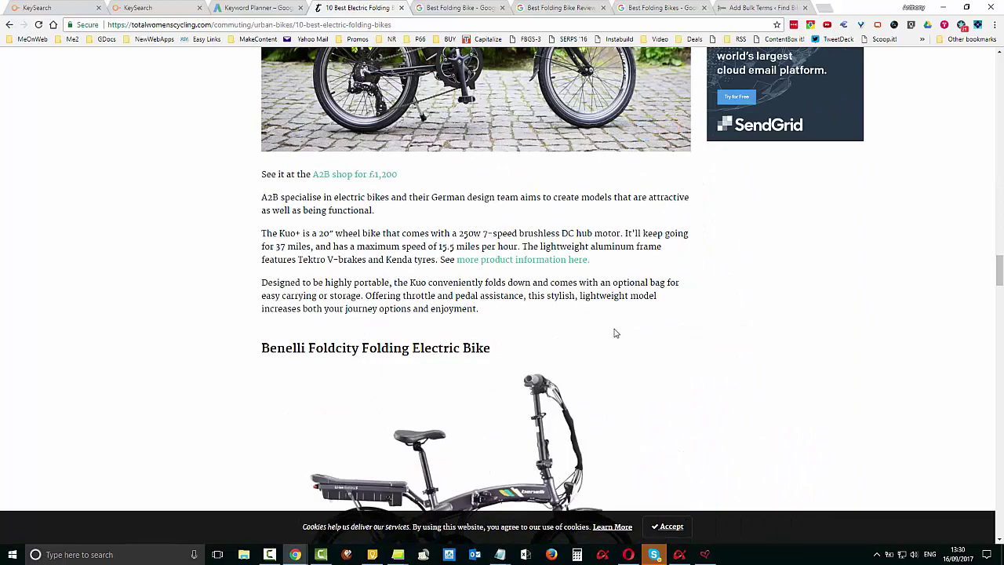
scroll(615, 330, down, 6)
scroll(618, 331, up, 19)
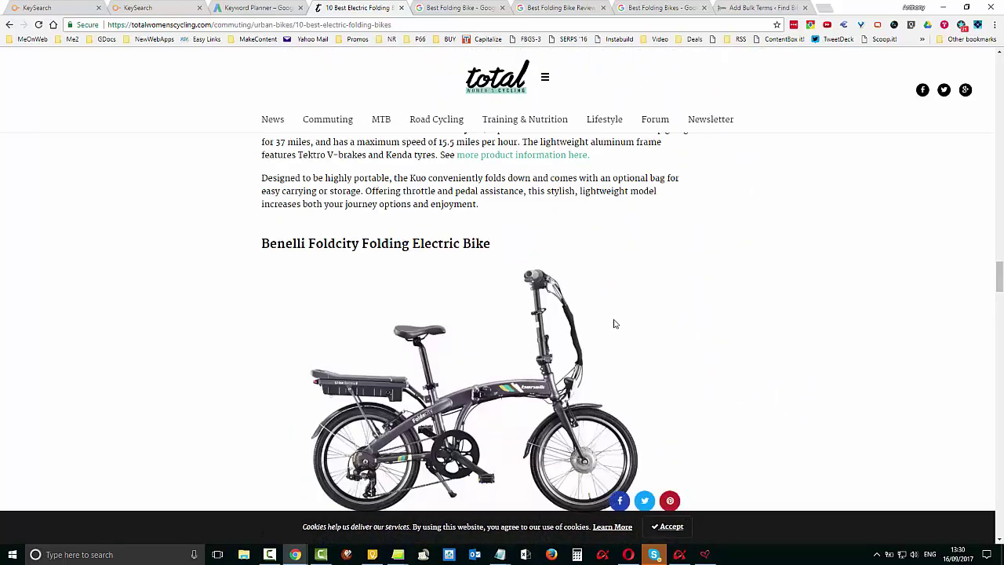
scroll(529, 333, up, 10)
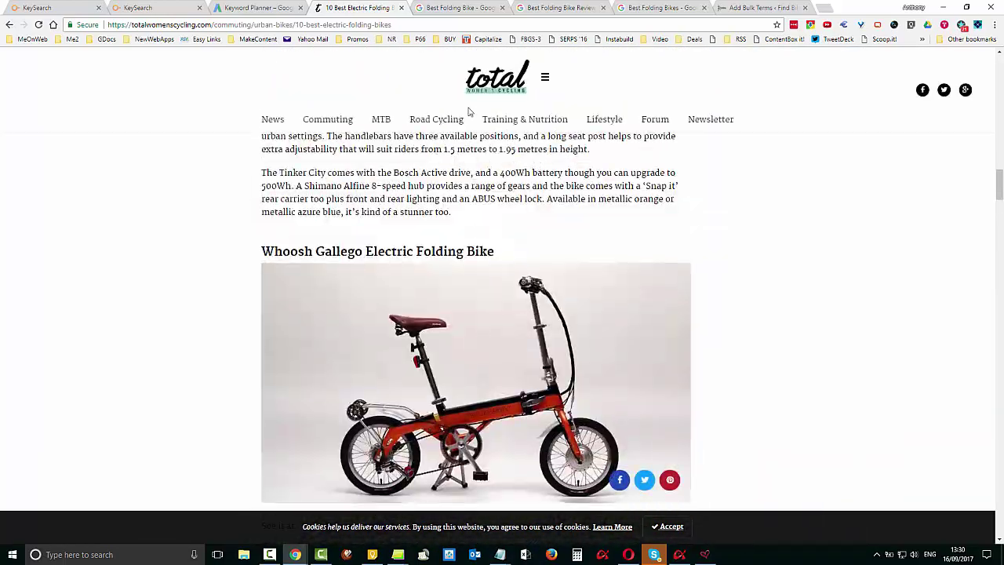
scroll(580, 224, up, 12)
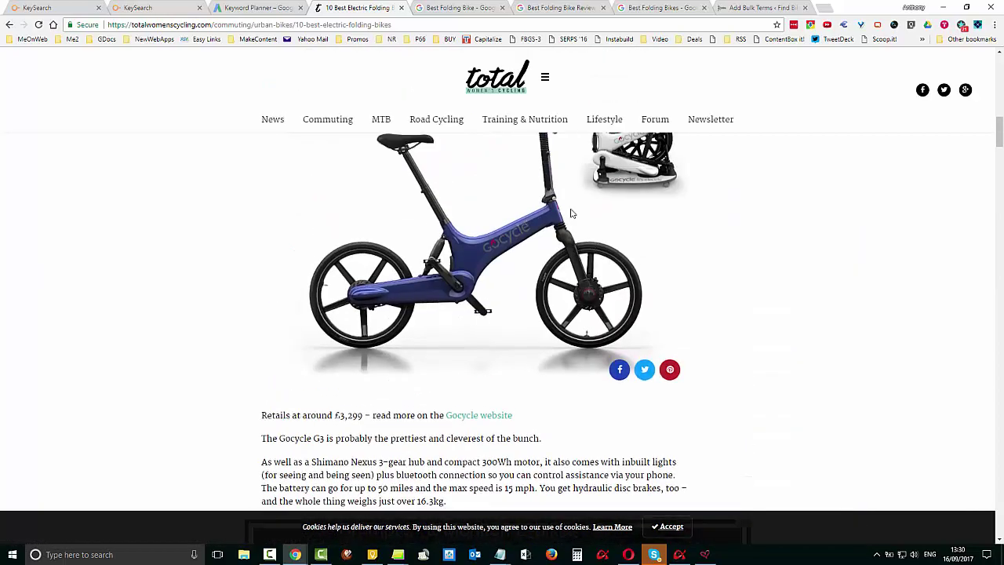
Step: Review the A-Bike and Gocycle entries, including their descriptions and shop links
scroll(580, 224, down, 3)
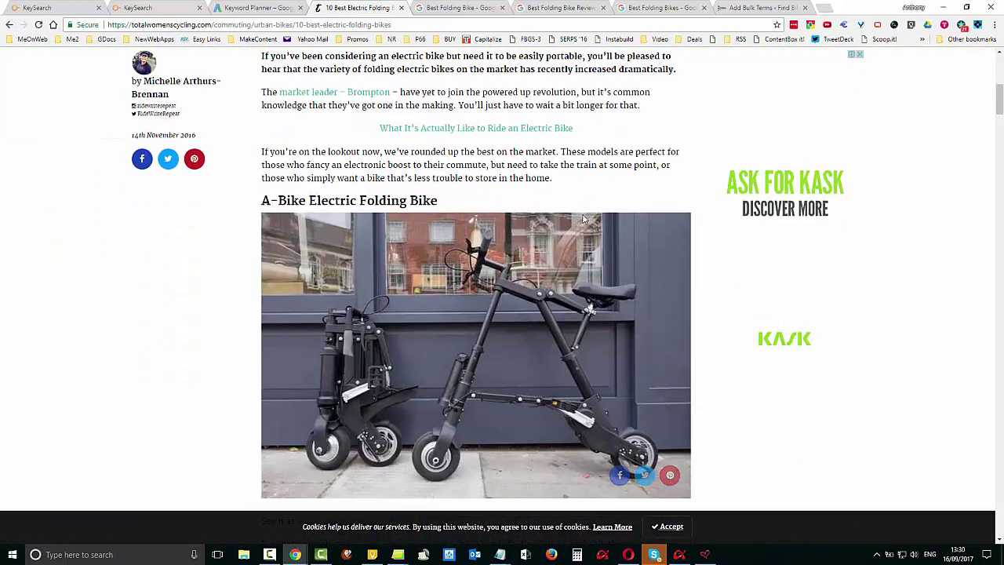
scroll(670, 243, down, 4)
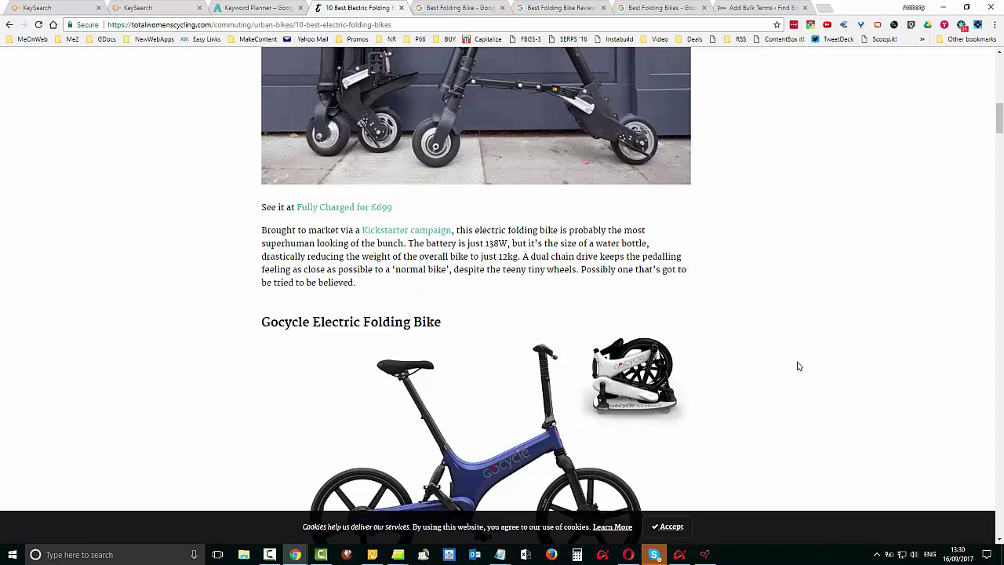
scroll(794, 369, down, 3)
scroll(796, 370, down, 2)
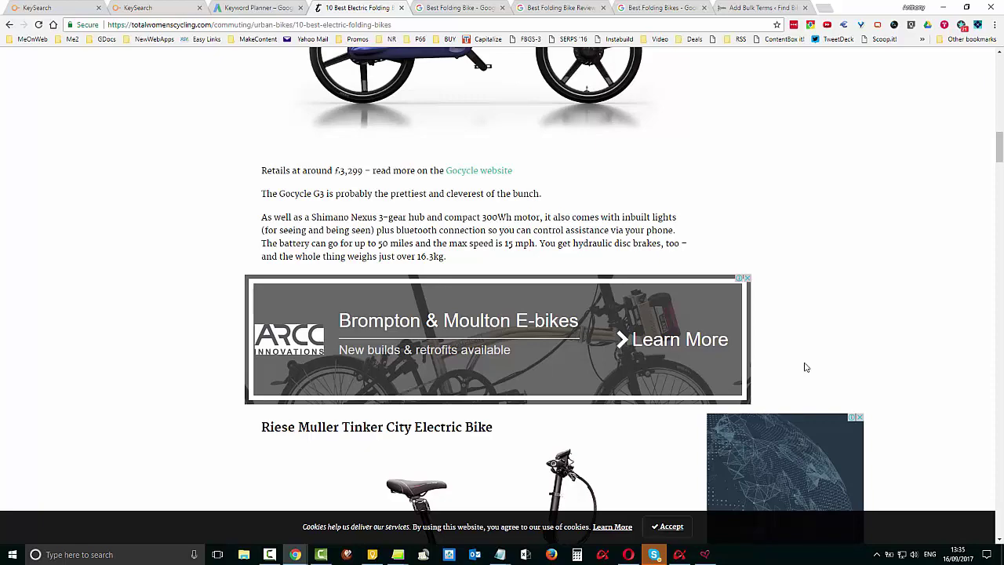
scroll(661, 189, up, 5)
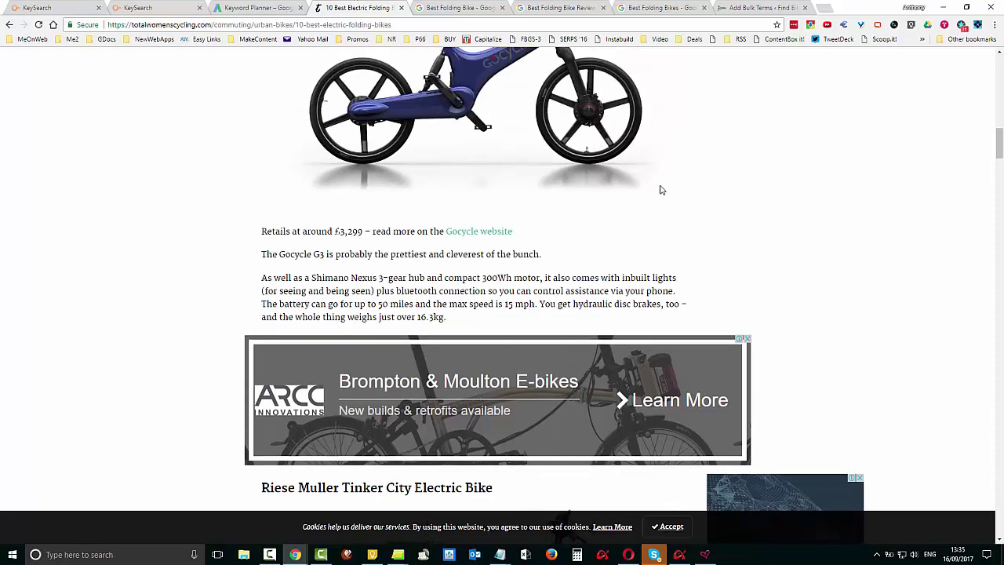
Step: Look over the article's introduction and A-Bike entry again, and return to the "10 Best Electric Folding Bikes" heading
scroll(663, 191, up, 6)
scroll(596, 165, down, 2)
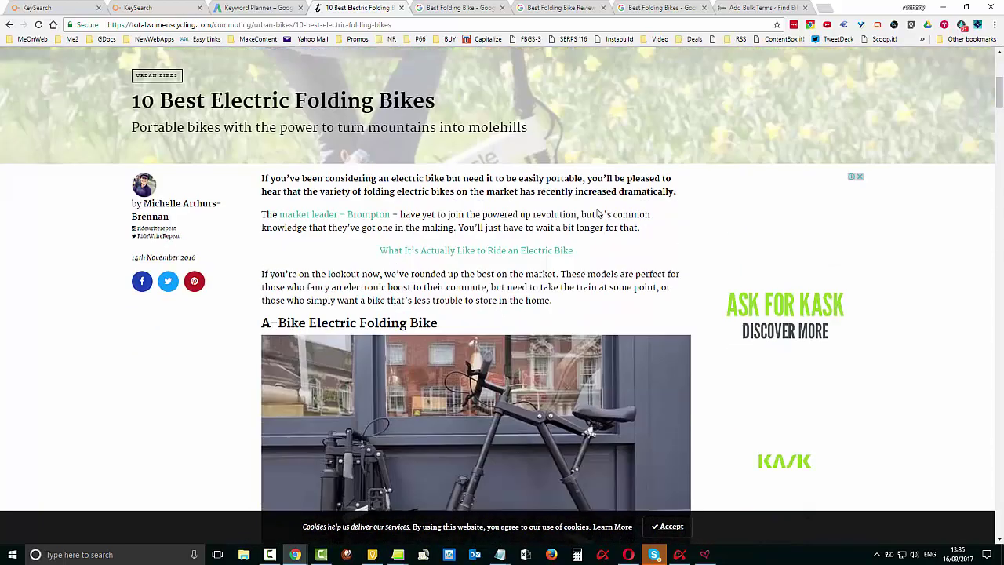
scroll(594, 163, down, 2)
scroll(594, 162, up, 3)
scroll(638, 348, down, 8)
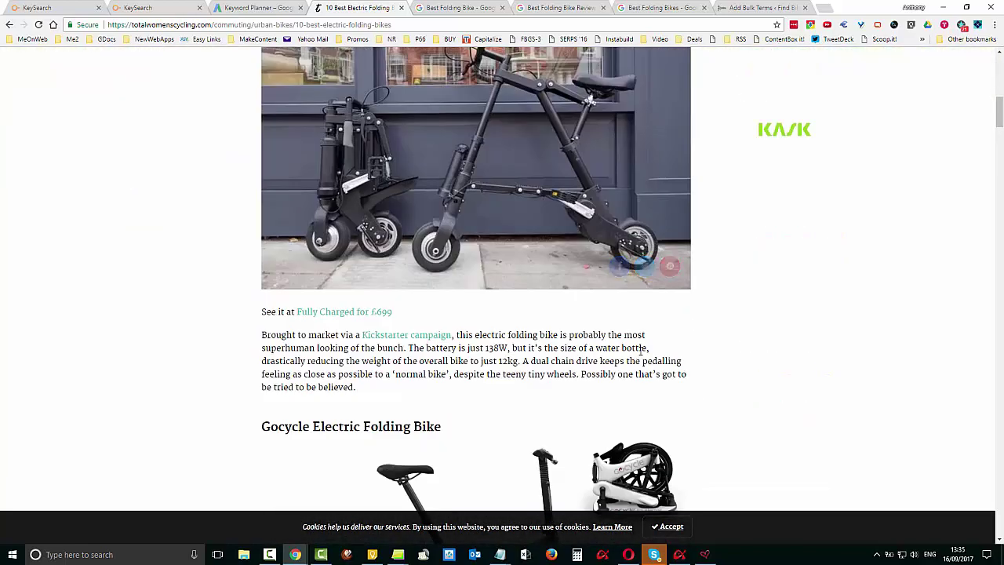
scroll(644, 342, up, 10)
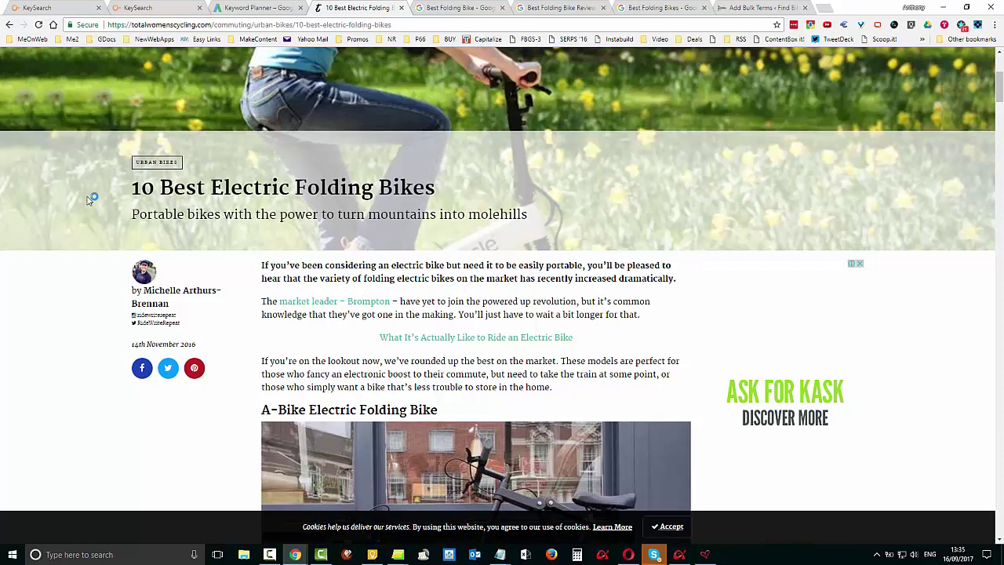
Step: Search Google for "Best Electric Folding Bikes" using the words in the article's heading
drag(174, 186, 504, 185)
right_click(487, 184)
click(553, 200)
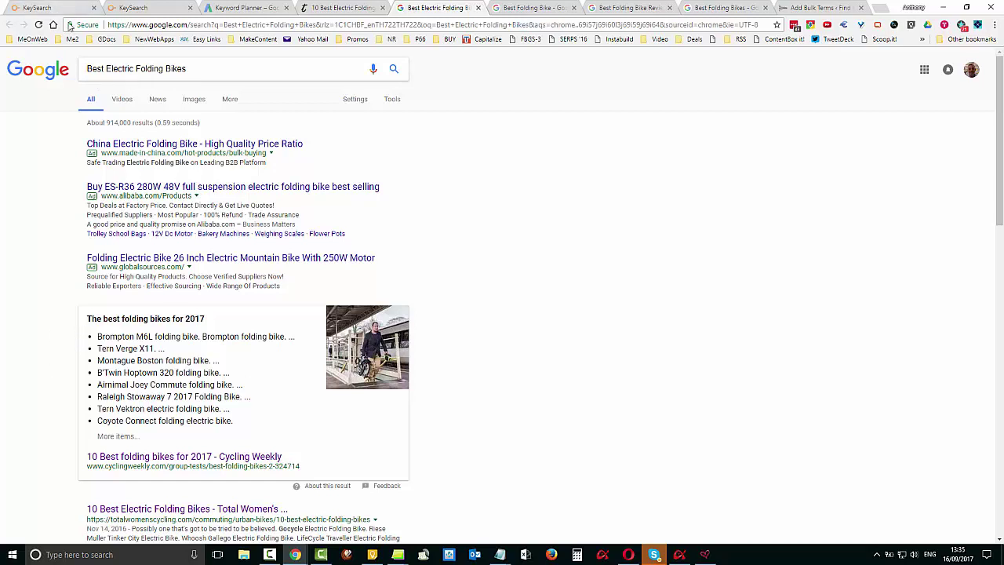
Step: Shorten the Google query to "Best Folding Bikes", run the search, and return to the electric folding bikes article
click(124, 68)
key(Delete)
key(Delete)
key(Delete)
key(Delete)
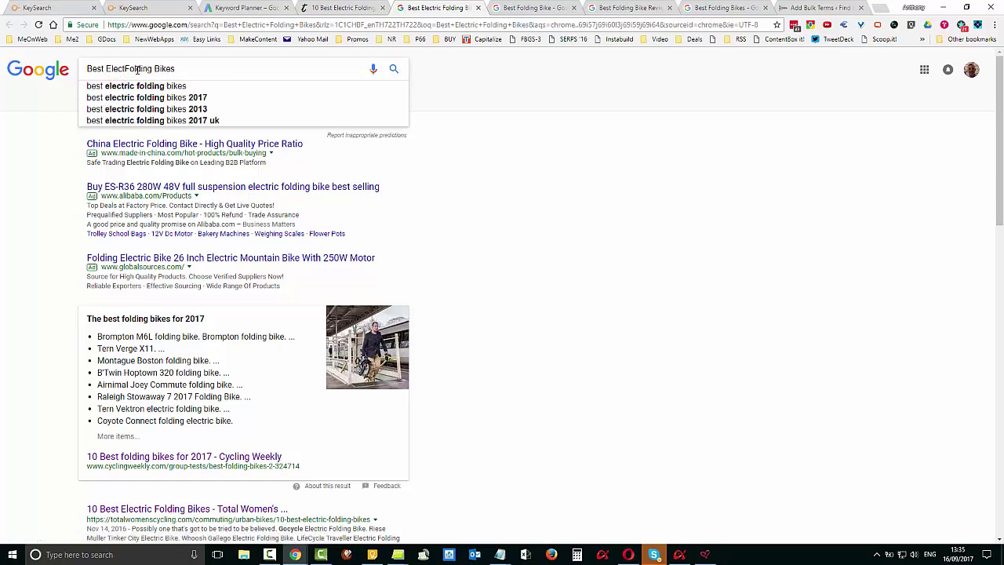
key(BackSpace)
key(BackSpace)
key(BackSpace)
key(BackSpace)
key(BackSpace)
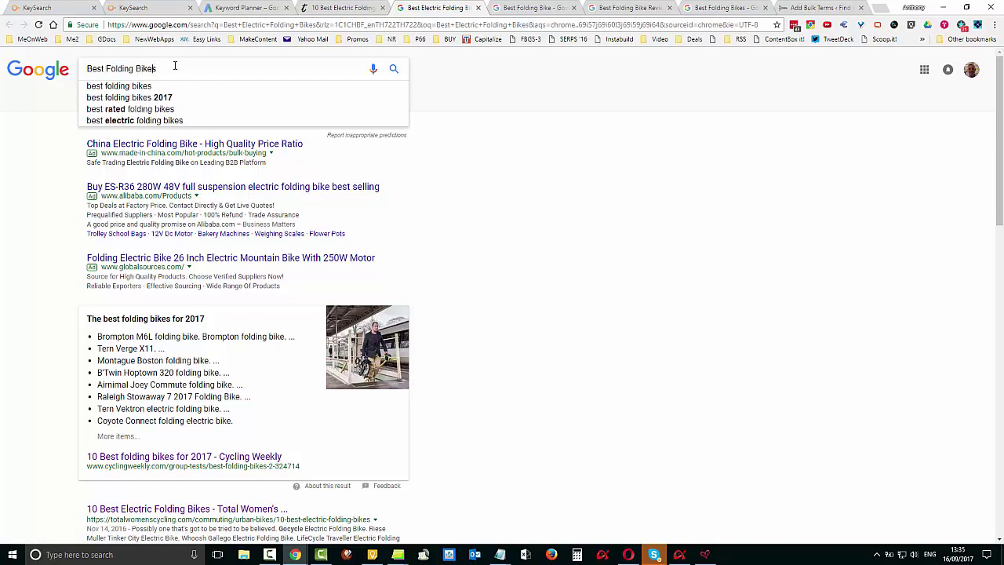
key(Return)
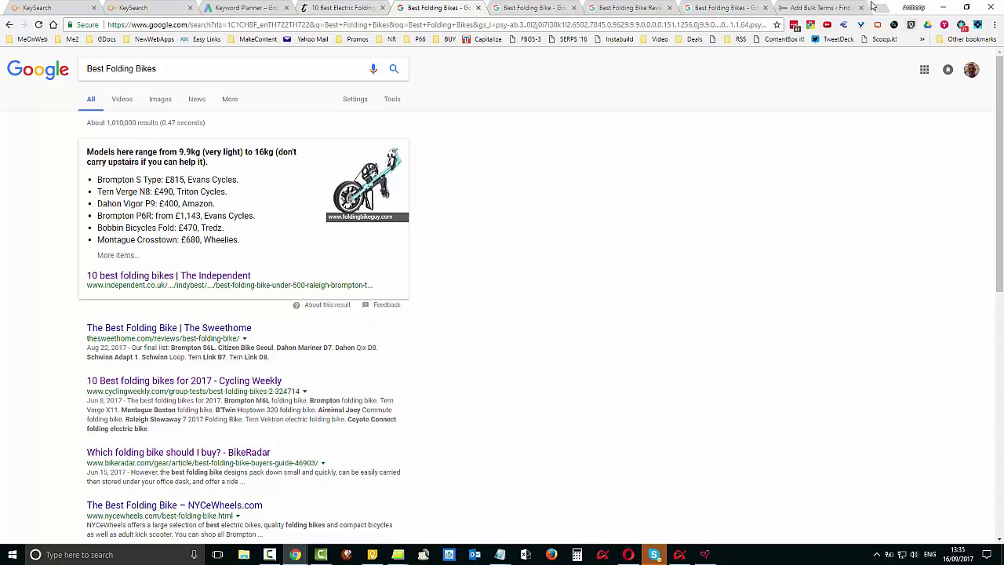
click(336, 9)
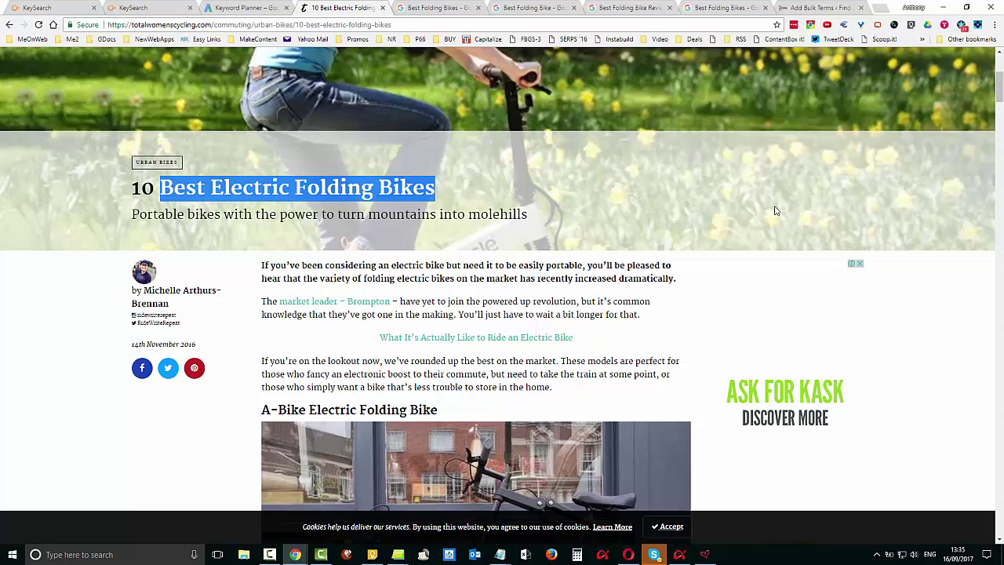
Step: Open Silo Alpha's bulk posts form, set the post status to Draft, and place the cursor in the first title line
click(817, 8)
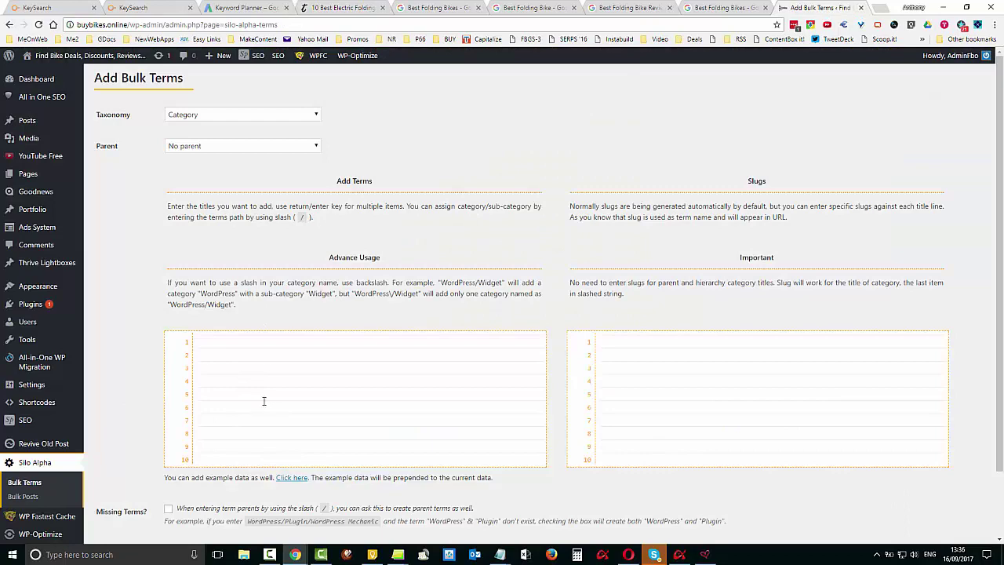
scroll(470, 262, down, 1)
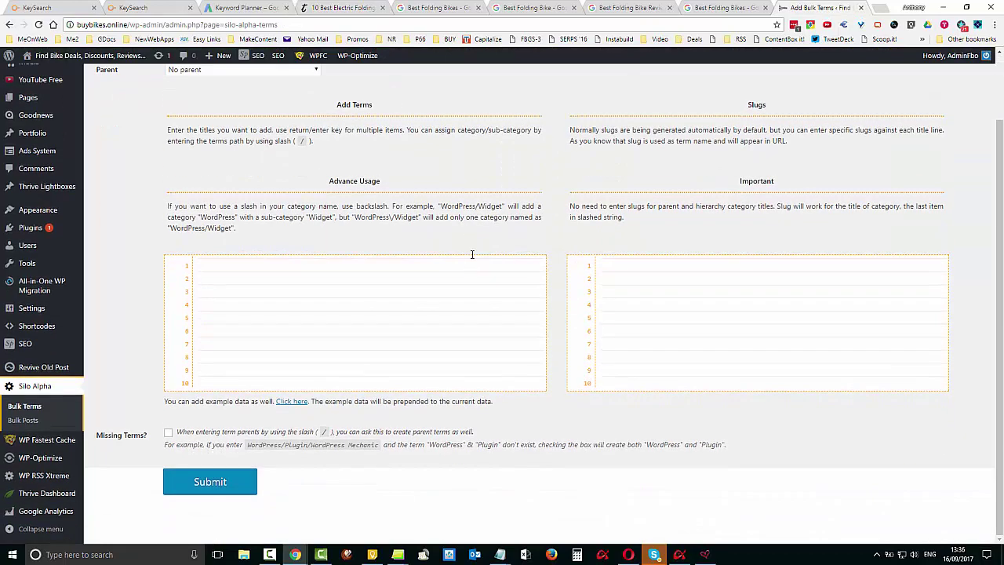
click(22, 421)
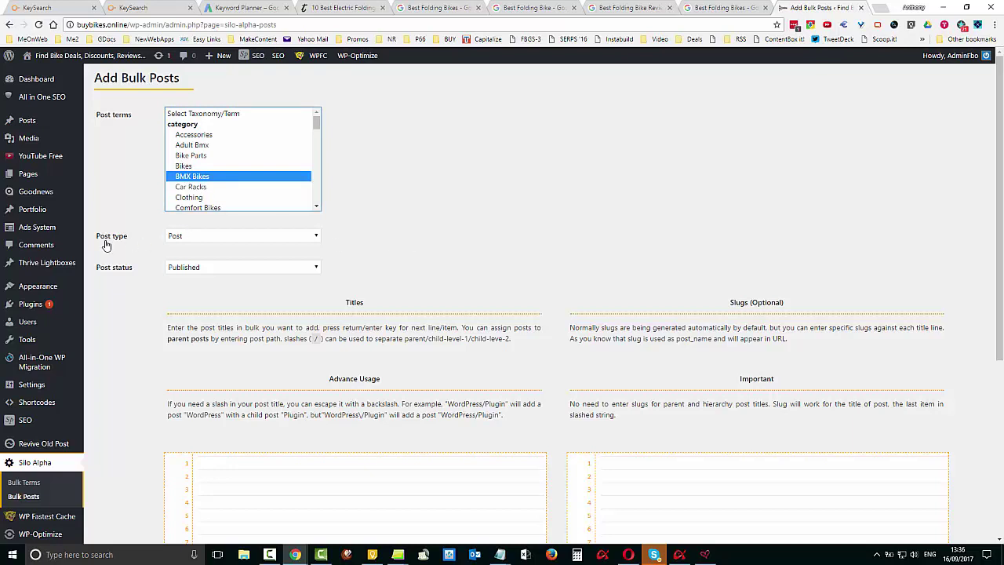
click(314, 269)
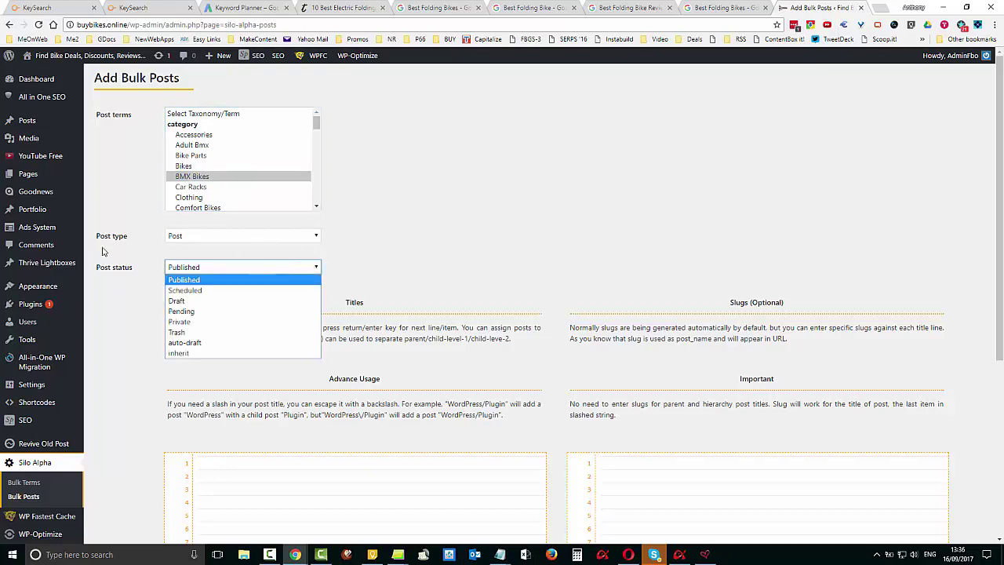
click(185, 302)
scroll(430, 295, down, 3)
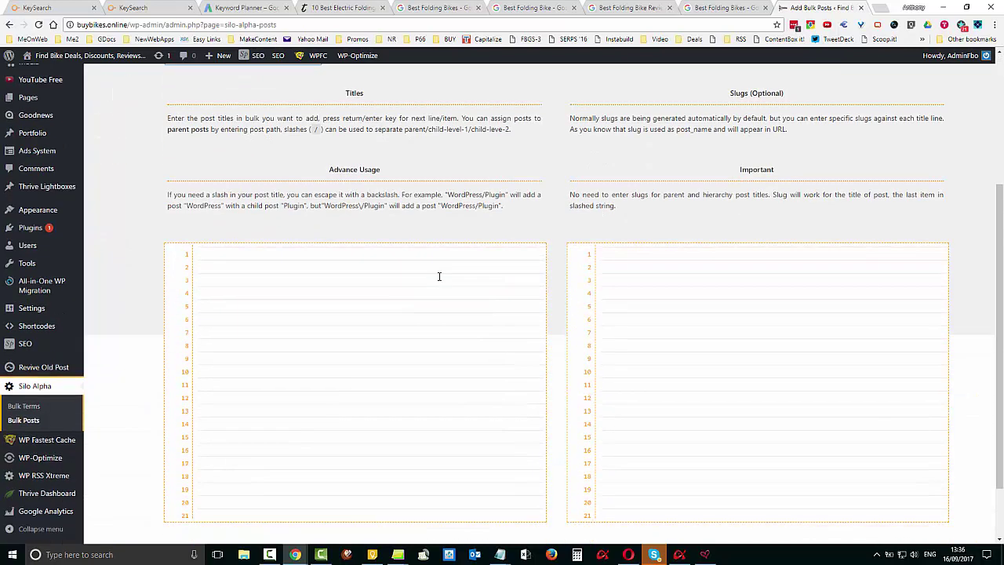
click(261, 255)
click(261, 255)
Step: Switch to the Keyword Planner's ad group ideas and open the Boys Bmx group to view its keywords
click(149, 9)
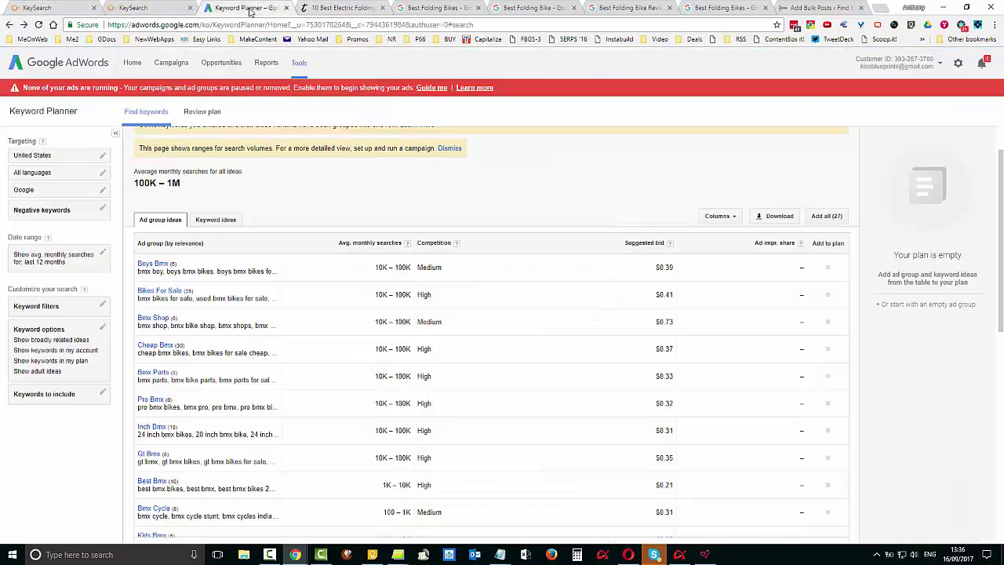
click(251, 9)
scroll(594, 166, down, 1)
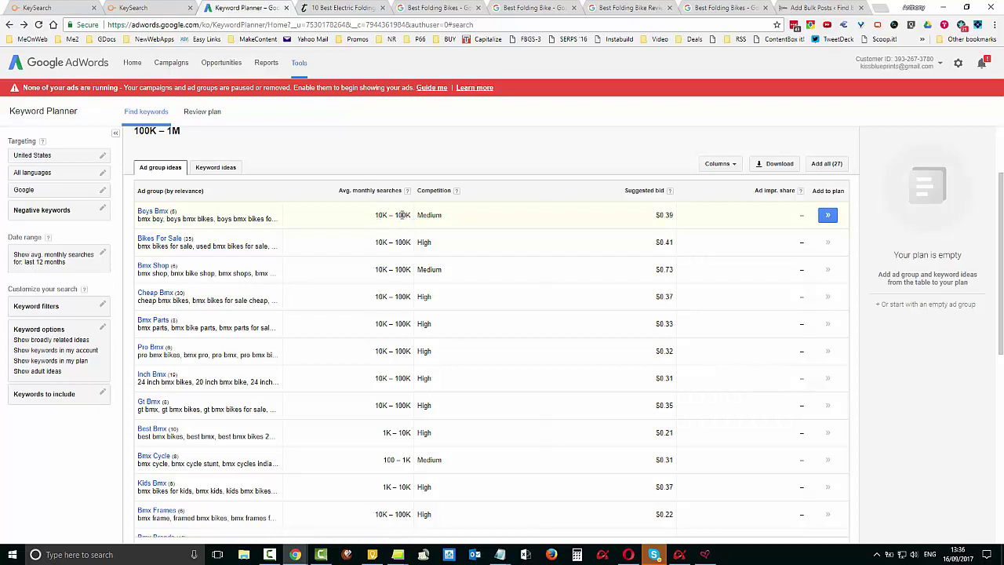
click(152, 215)
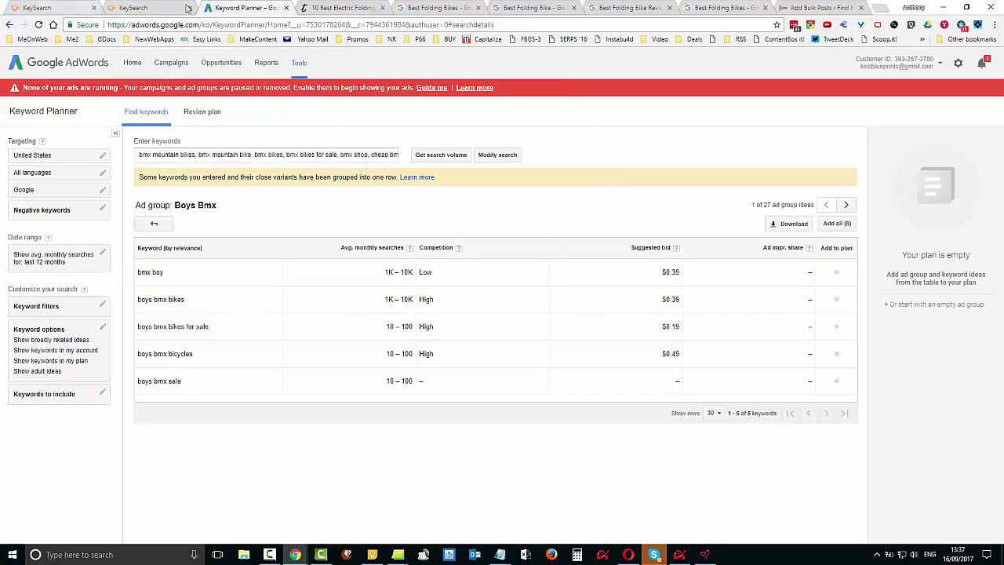
Step: Switch to the KeySearch results for "boys bmx mountain bikes" and compare the keyword list with the topical and modifier words in the sticky note
click(67, 8)
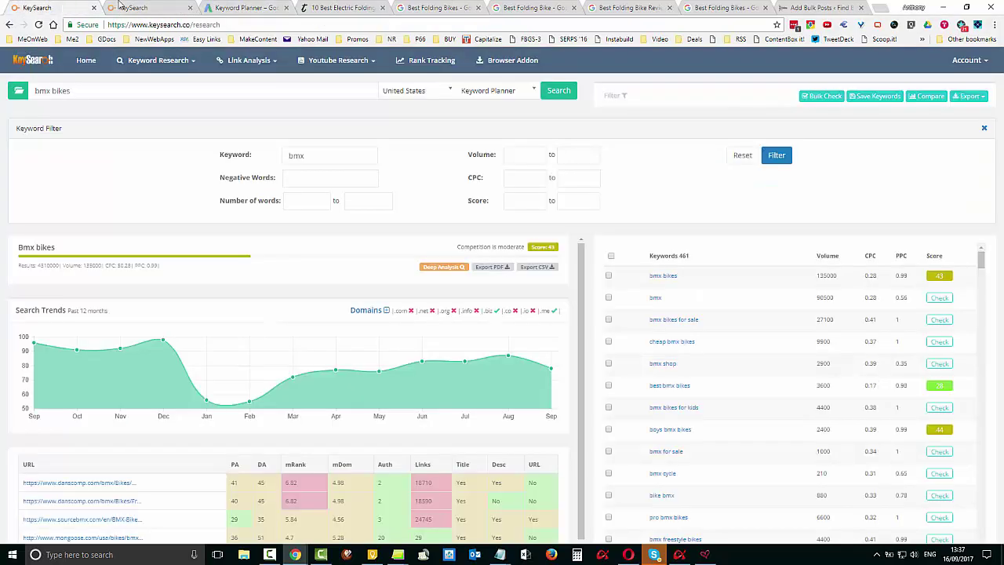
click(122, 7)
click(230, 135)
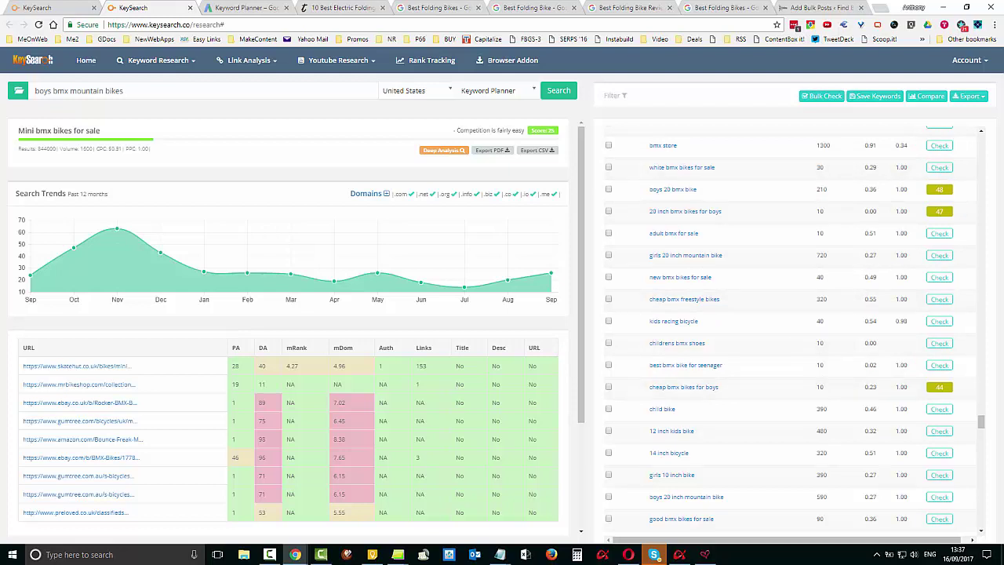
click(398, 554)
drag(481, 87, 273, 85)
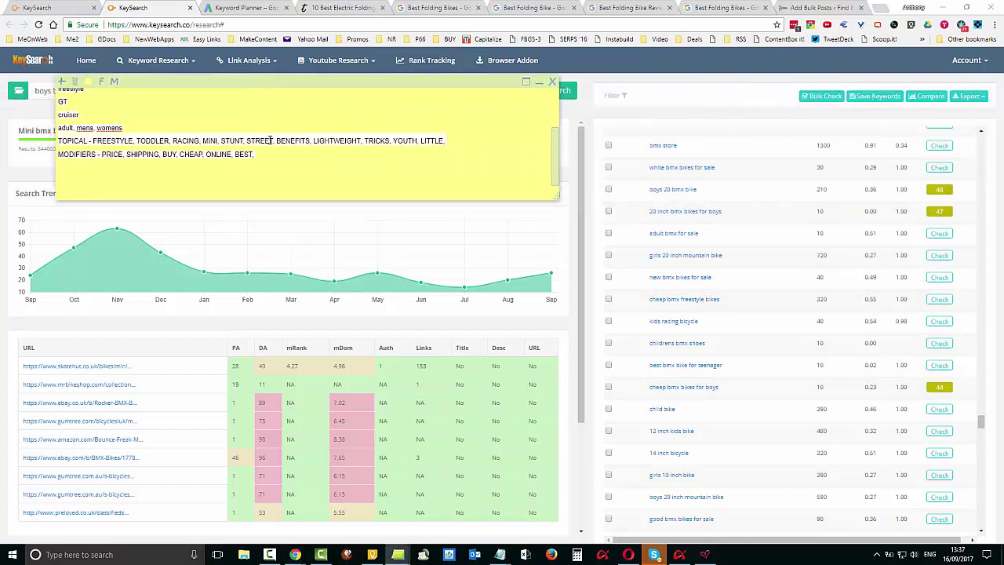
scroll(733, 307, down, 10)
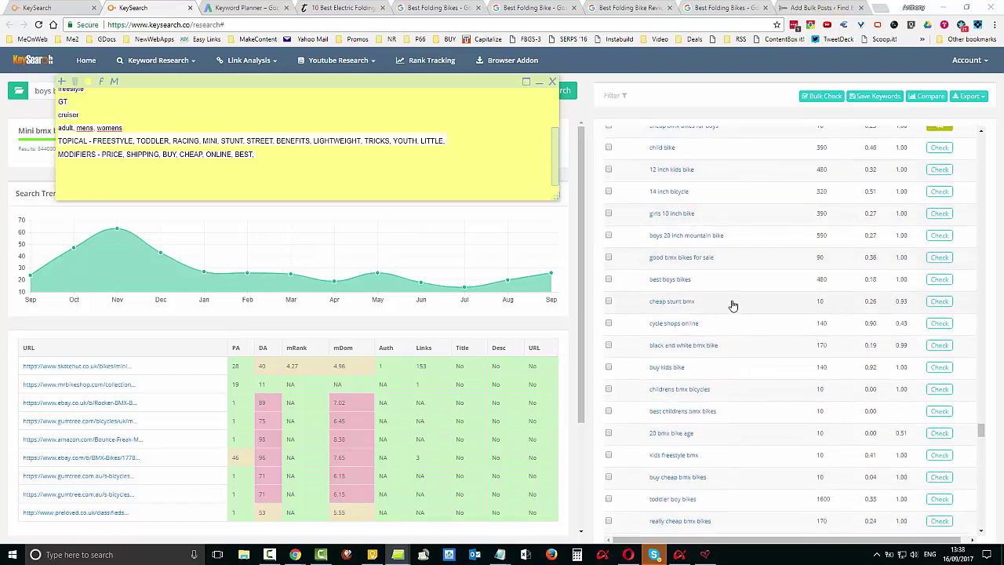
scroll(774, 342, down, 5)
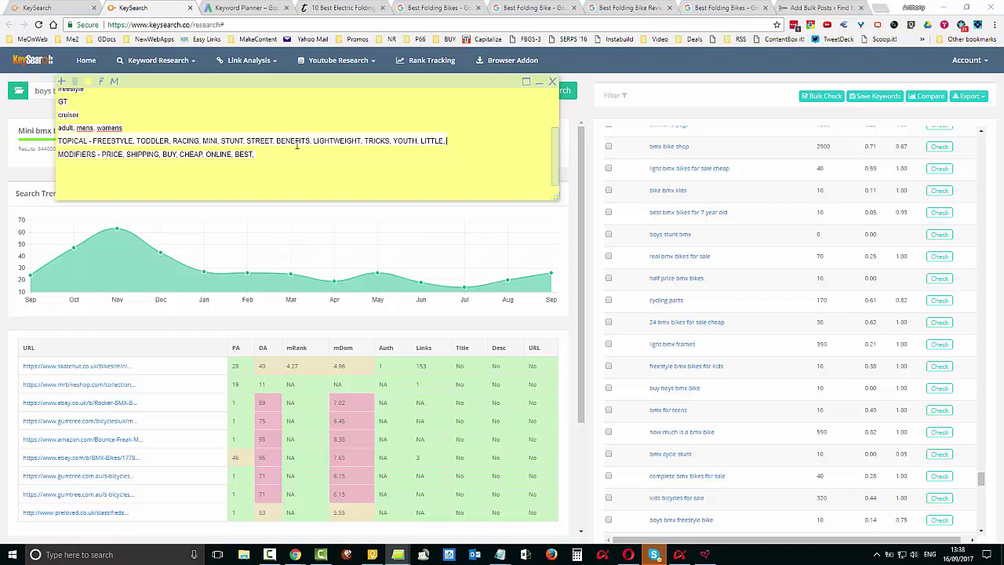
Step: Review the sticky note's topical words and bike groupings, highlighting BENEFITS, and move the note off the keyword results
drag(276, 142, 311, 143)
click(540, 193)
scroll(151, 146, up, 2)
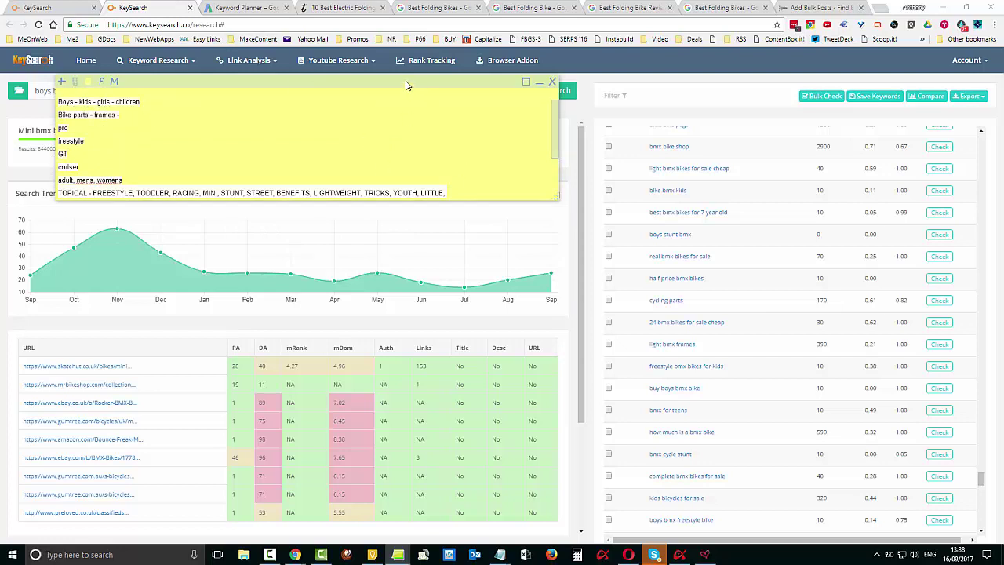
drag(450, 88, 1003, 165)
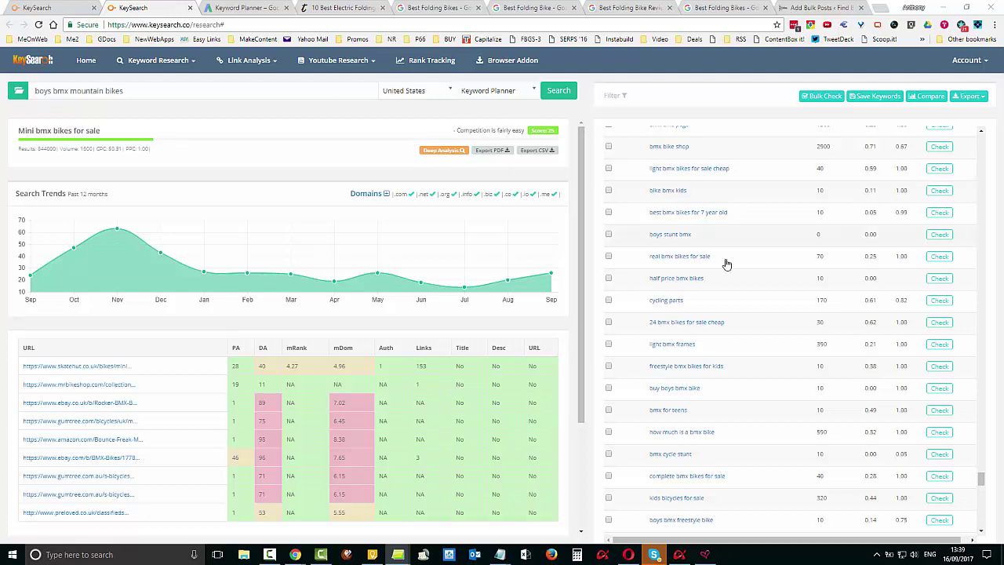
Step: Examine the keyword list for "boys bmx mountain bikes" for terms that could serve as article topics
scroll(762, 332, down, 3)
scroll(763, 331, down, 3)
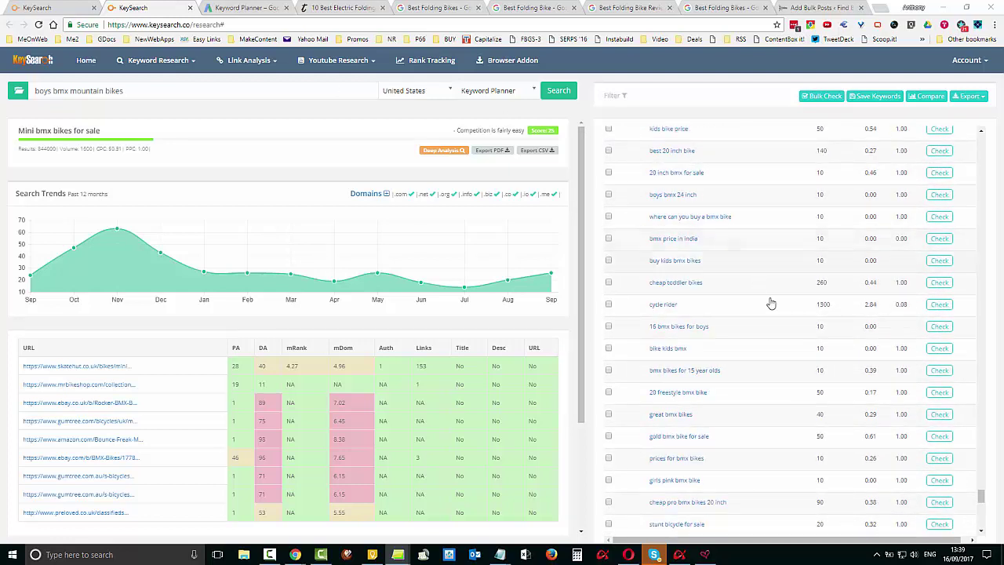
scroll(769, 306, down, 2)
scroll(768, 306, down, 2)
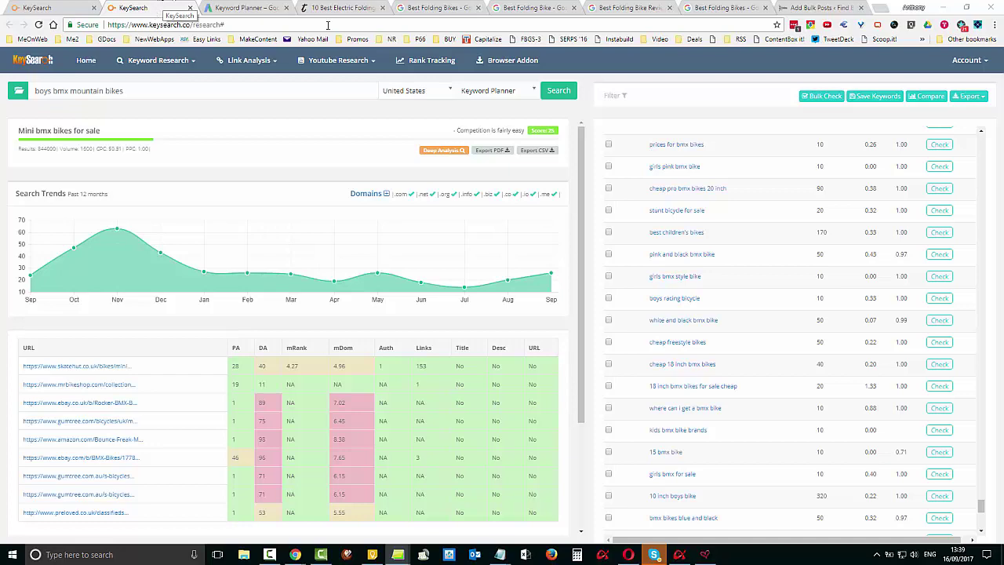
scroll(722, 359, up, 15)
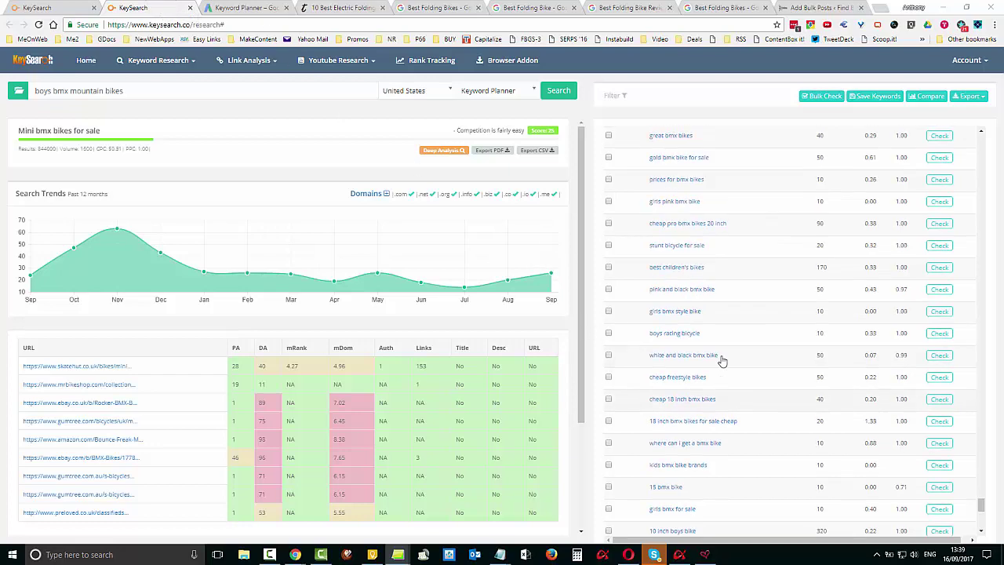
scroll(728, 371, up, 10)
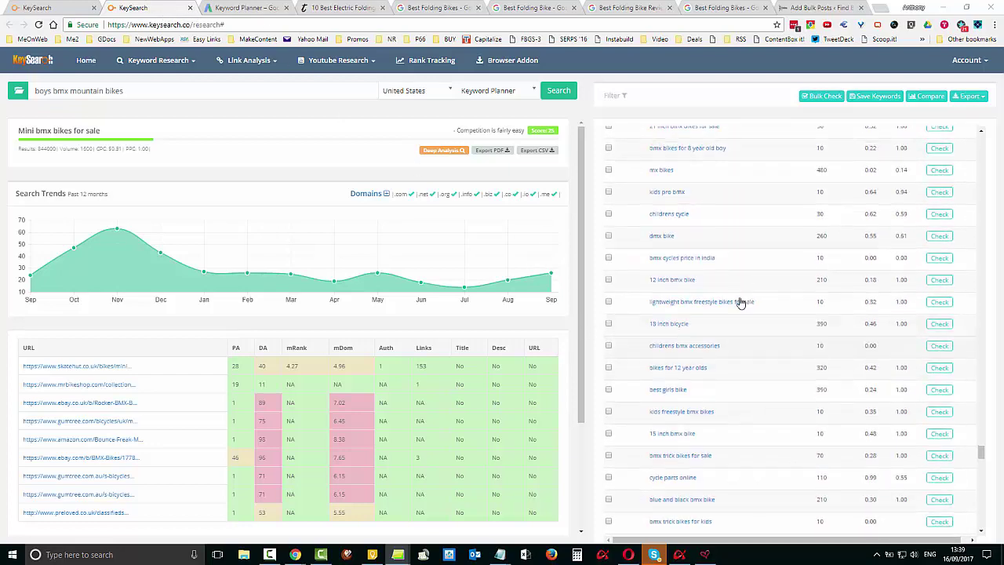
scroll(708, 211, down, 5)
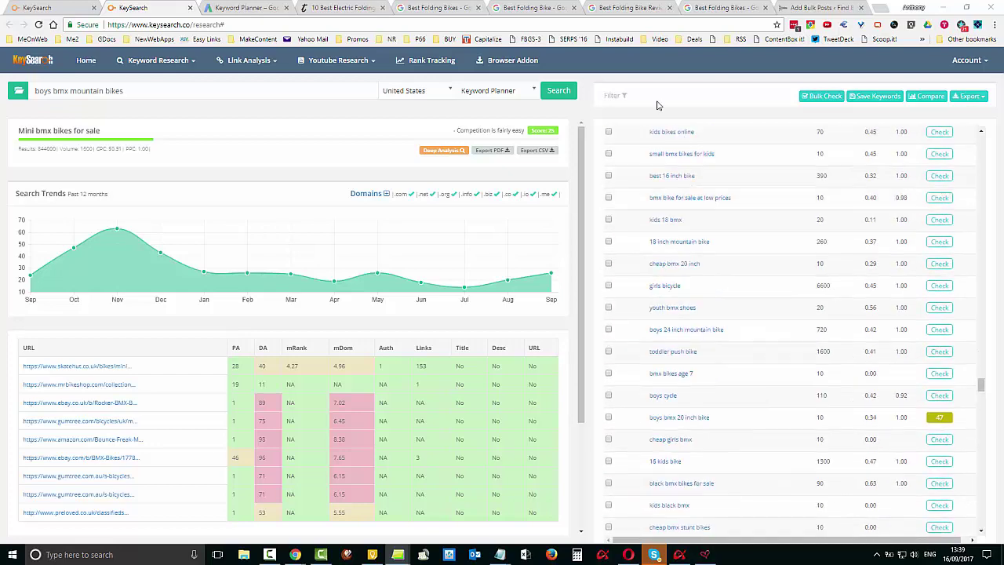
Step: Filter the keyword list to keywords containing "mini"
click(616, 97)
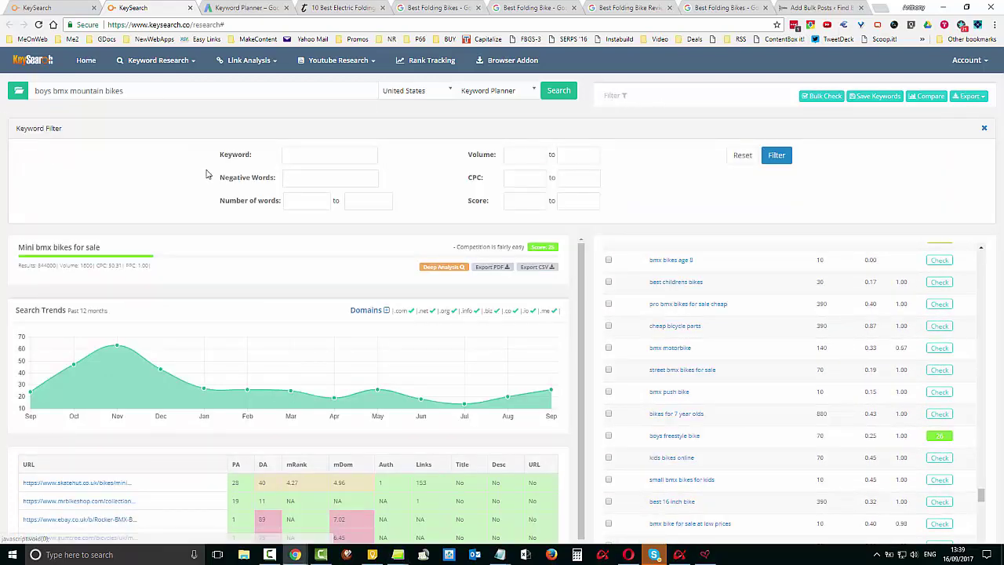
click(332, 156)
text(mini)
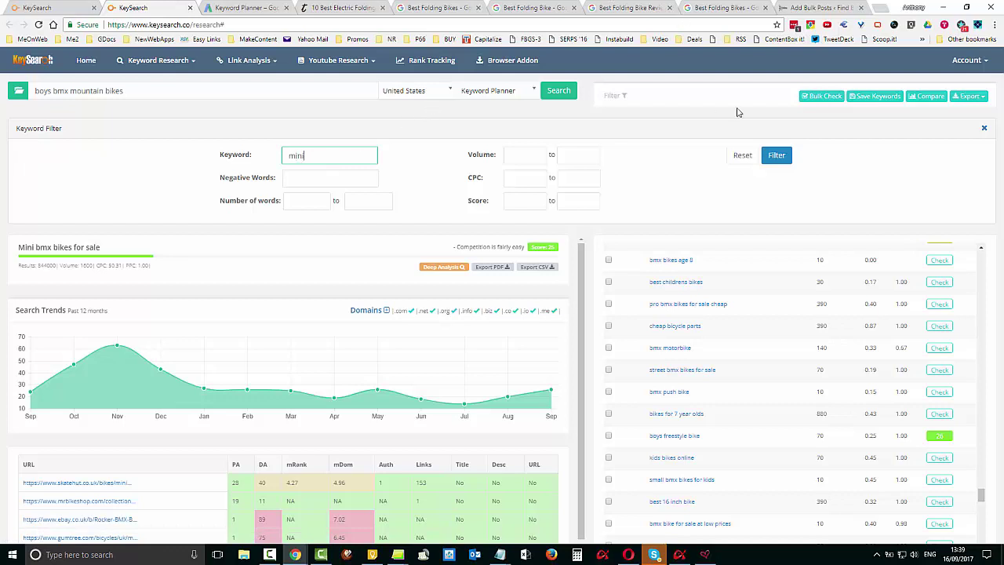
click(785, 156)
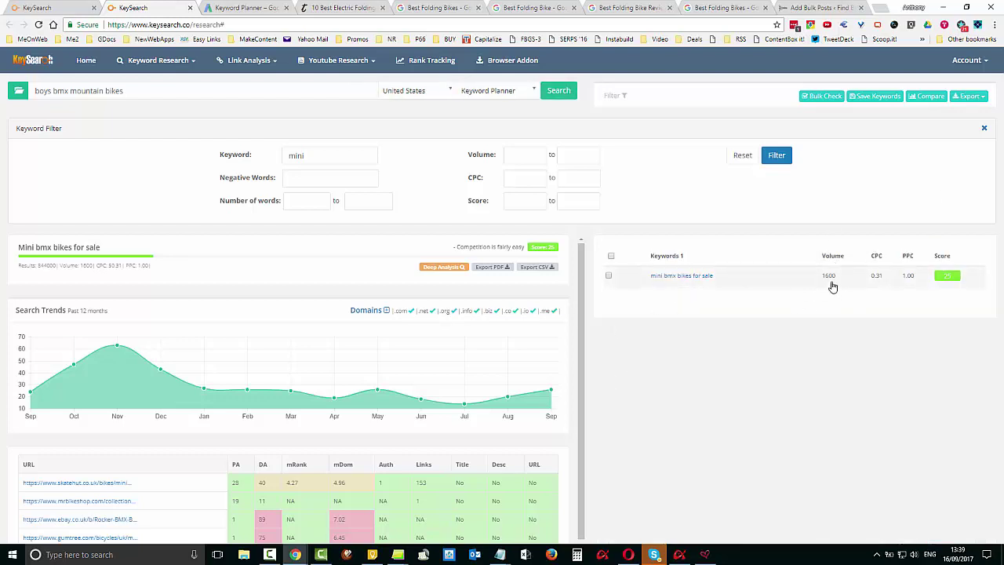
Step: Copy the keyword "mini bmx bikes for sale" and paste it as the first post title in Silo Alpha's bulk posts form
drag(729, 278, 637, 281)
right_click(759, 280)
click(771, 286)
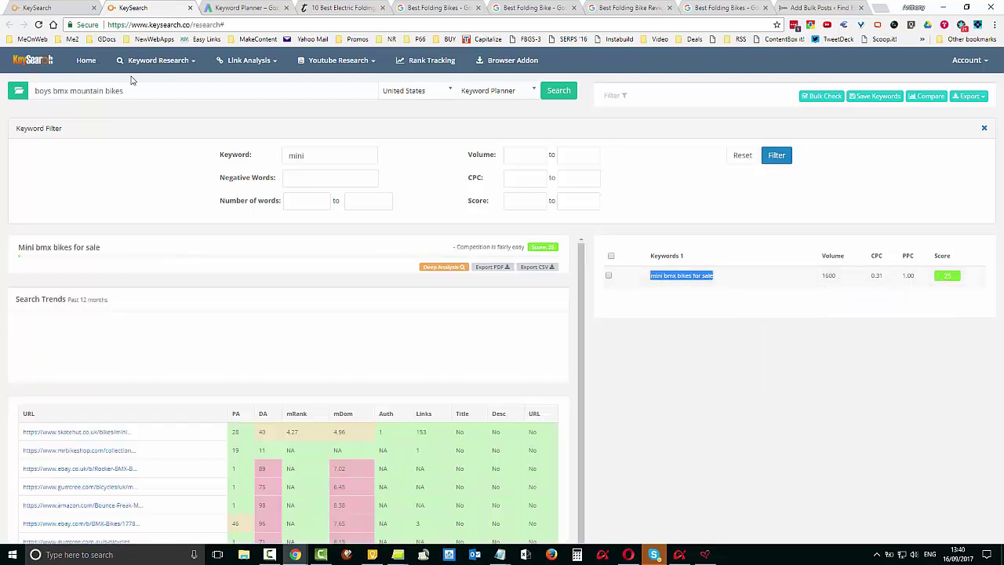
triple_click(145, 92)
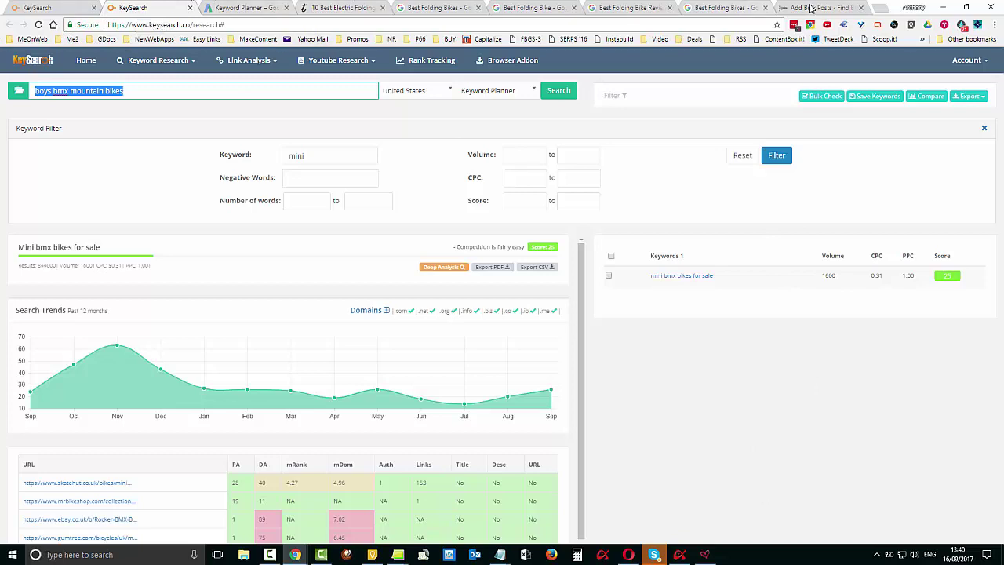
click(813, 7)
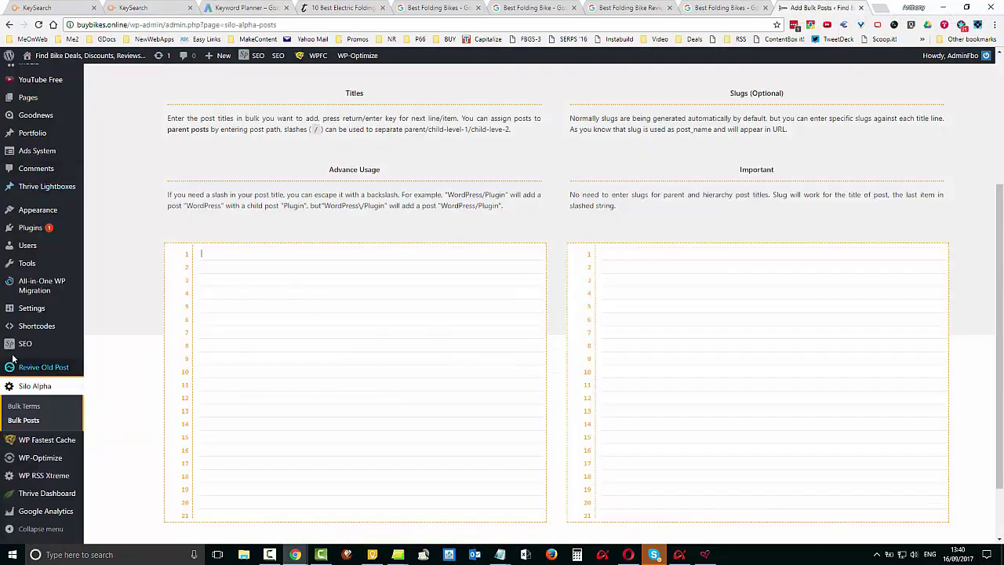
click(268, 252)
key(ctrl+v)
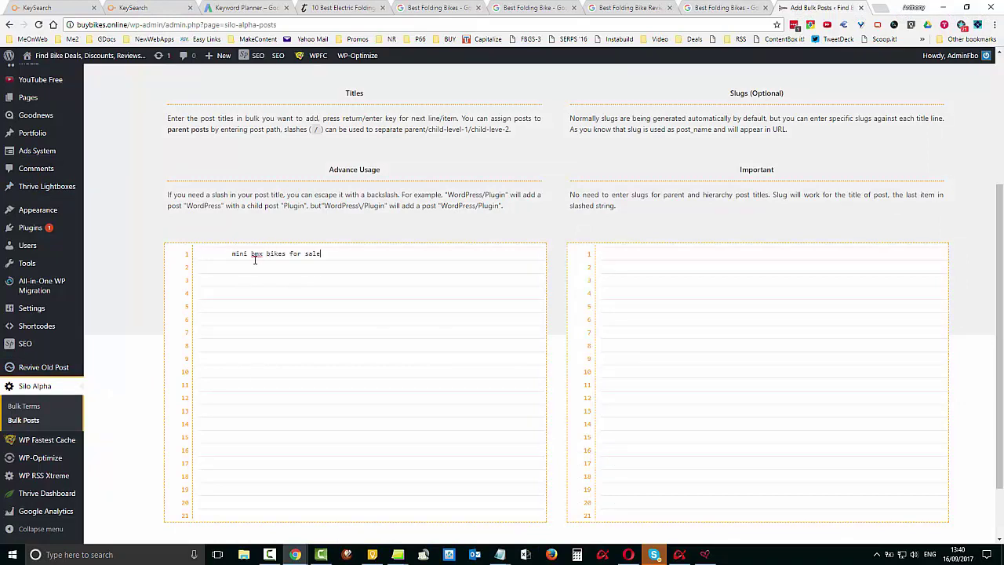
Step: Rewrite the first post title as "Mini BMX bikes"
click(233, 253)
key(BackSpace)
key(Delete)
text(M)
double_click(227, 254)
key(BackSpace)
text(BMX bikes)
Step: Add "Boys BMX Bikes" as the second post title
key(Return)
text(Boys )
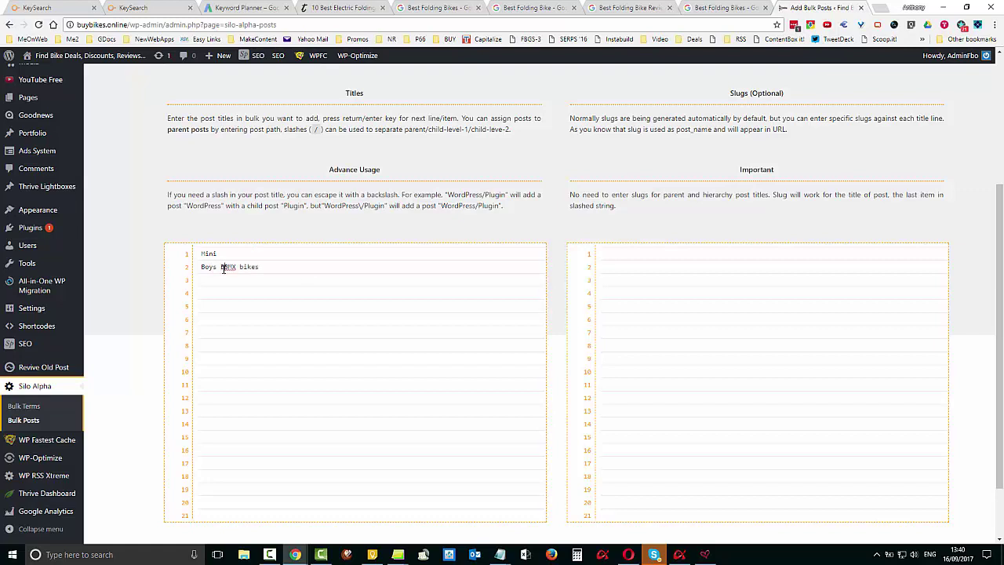
text(BMX Bikes)
key(BackSpace)
key(BackSpace)
key(BackSpace)
key(BackSpace)
key(BackSpace)
key(BackSpace)
key(BackSpace)
key(BackSpace)
key(BackSpace)
key(BackSpace)
key(BackSpace)
key(BackSpace)
key(BackSpace)
key(BackSpace)
key(BackSpace)
text(Boys BMX Bi)
Step: Copy the title "Boys BMX Bikes" and bring up the sticky note's list of modifiers
drag(267, 270, 200, 267)
right_click(223, 267)
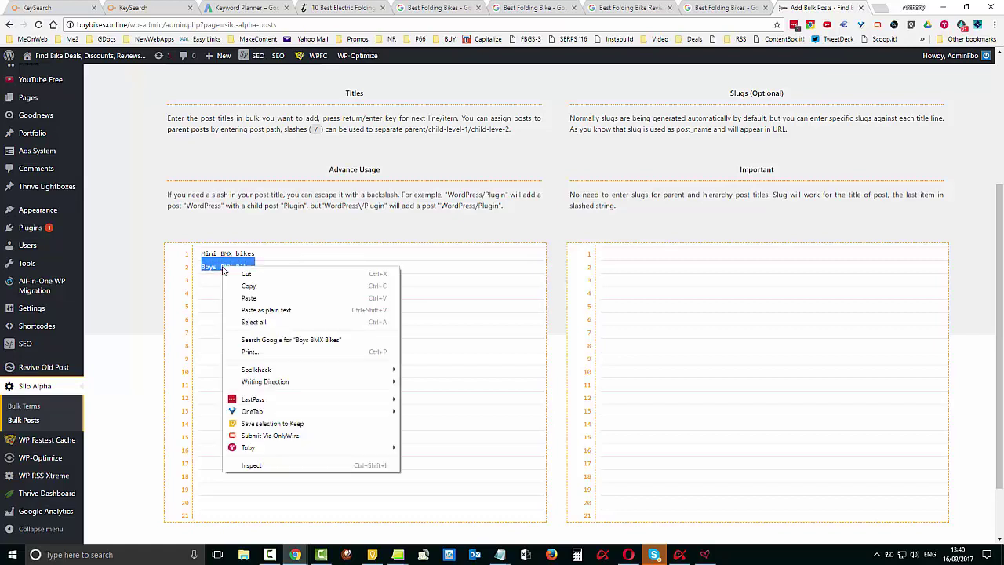
click(243, 288)
click(203, 267)
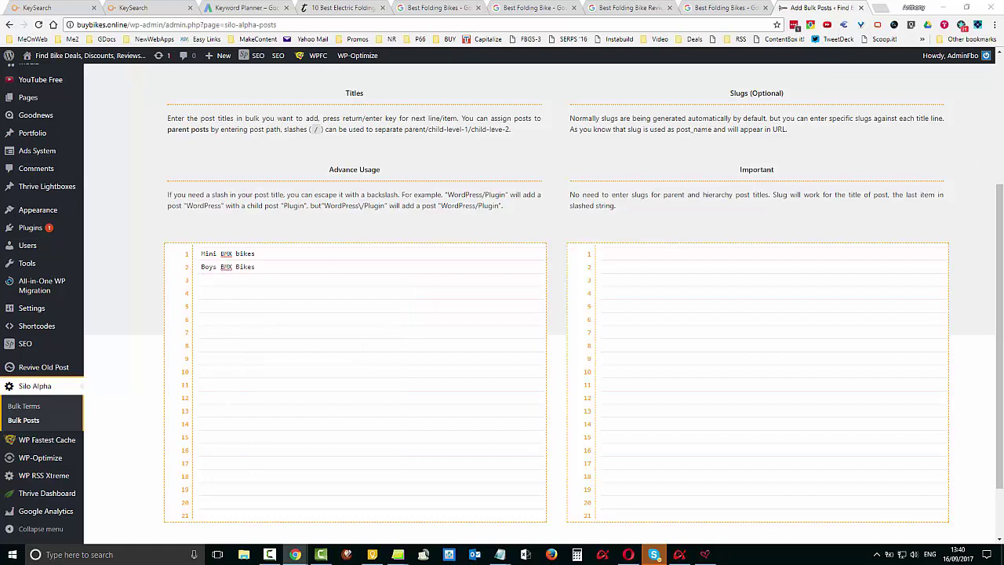
key(alt+Tab)
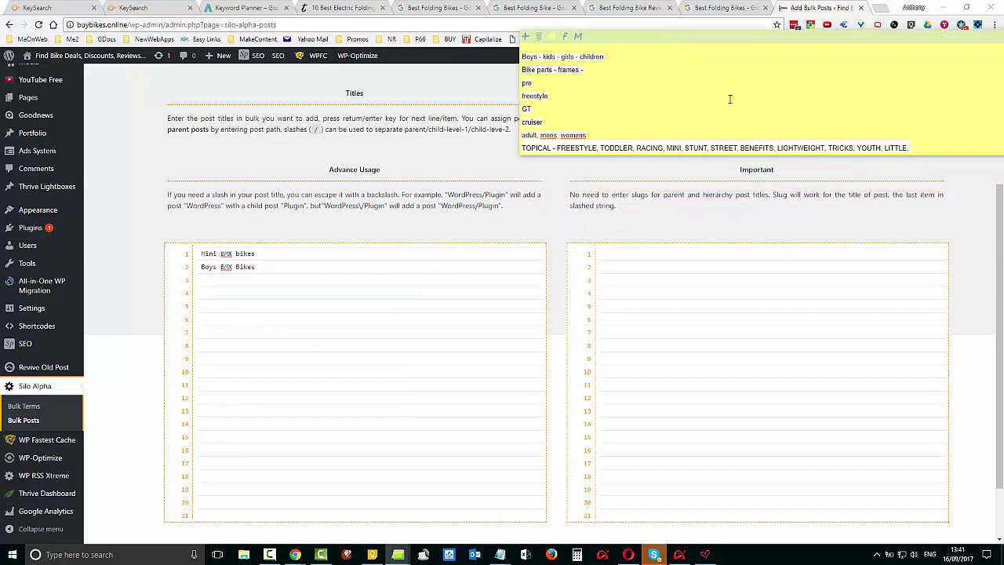
scroll(728, 102, down, 2)
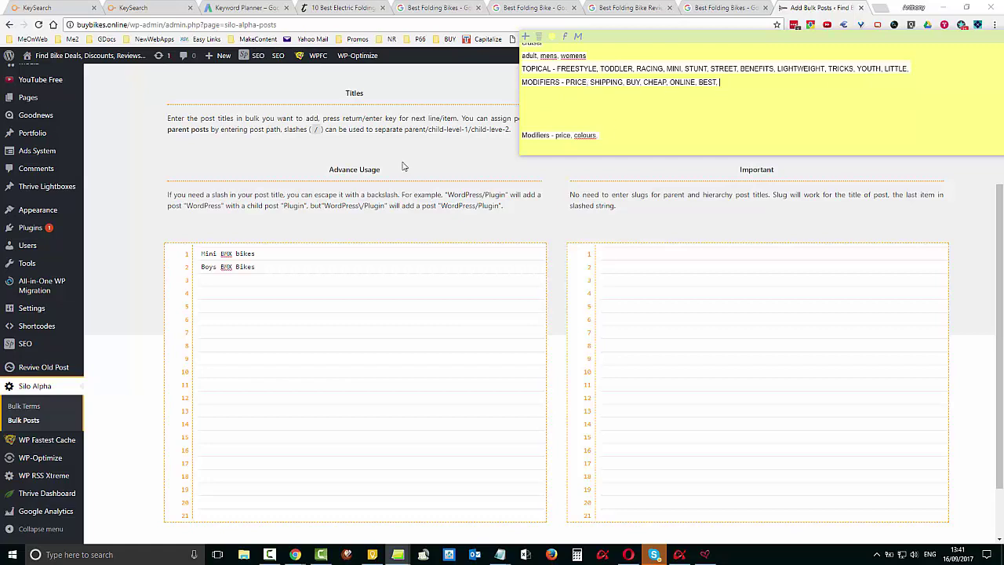
Step: Change the second title to "Cheap Boys BMX Bikes" and add "Boys BMX Bikes free Shipping" as the third
click(201, 266)
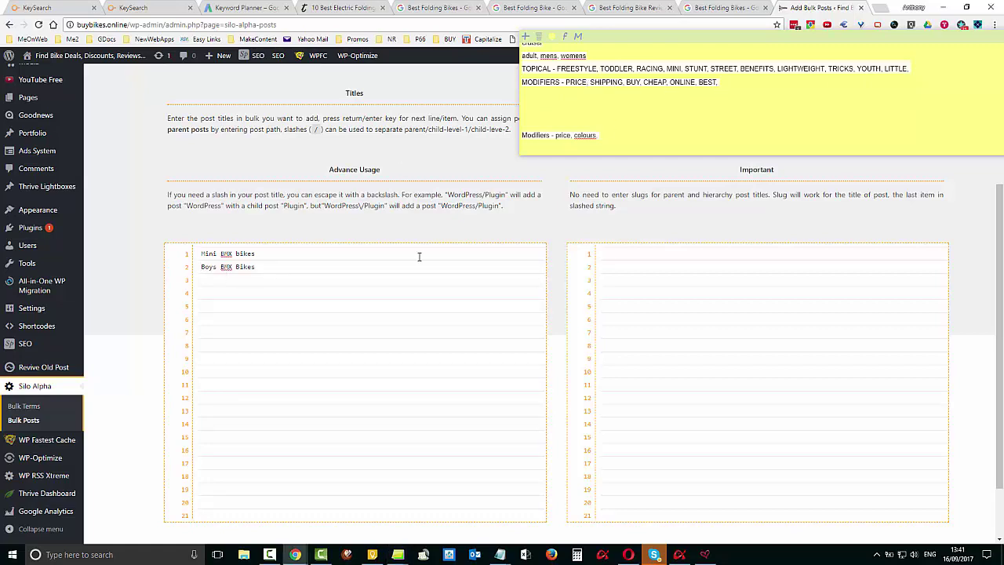
text(Cheap)
click(311, 266)
key(Return)
key(ctrl+v)
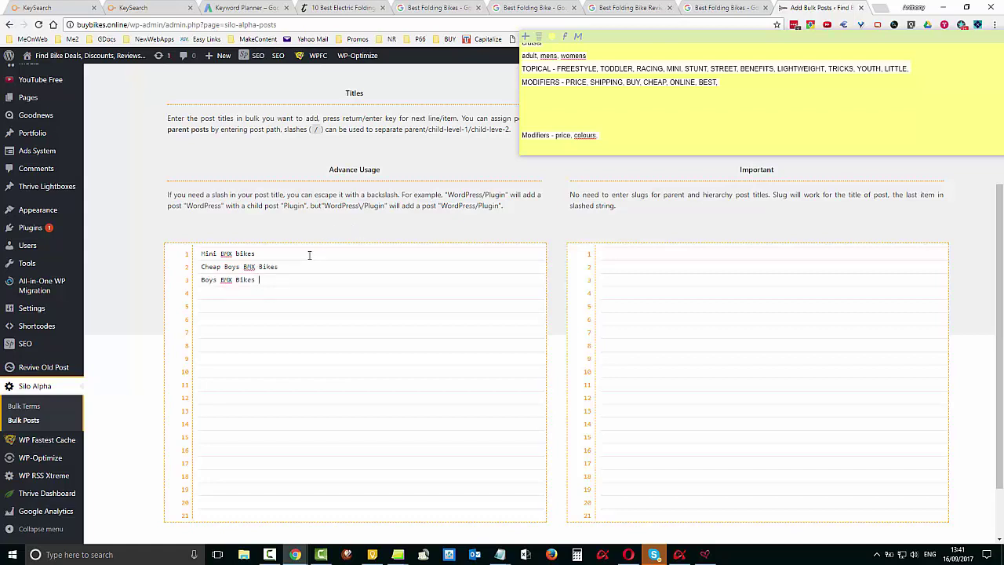
text(free Shipping)
Step: Add "Boys BMX Bikes Under $500" and "Buy Boys BMX Bikes Online" as the fourth and fifth titles
key(ctrl+v)
text(Buy Boys BMX Bikes)
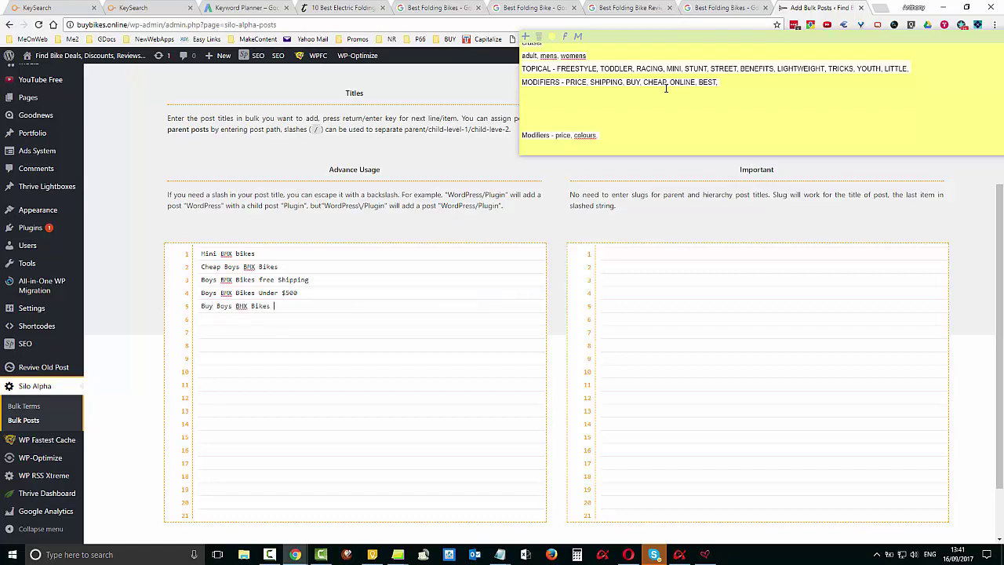
text( Online)
Step: Get the sticky note out of the way and submit the bulk titles as draft posts
click(696, 44)
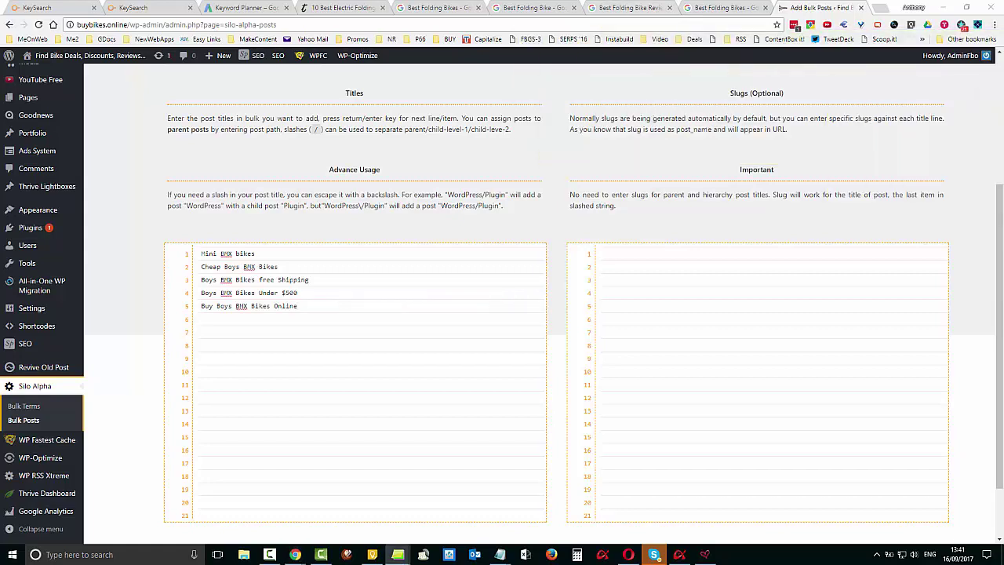
scroll(448, 305, down, 1)
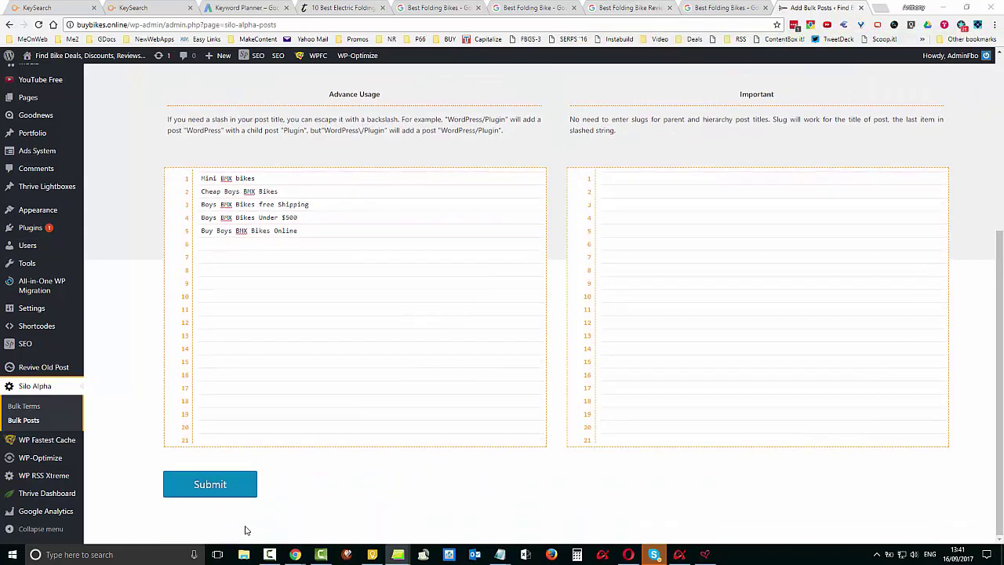
click(211, 486)
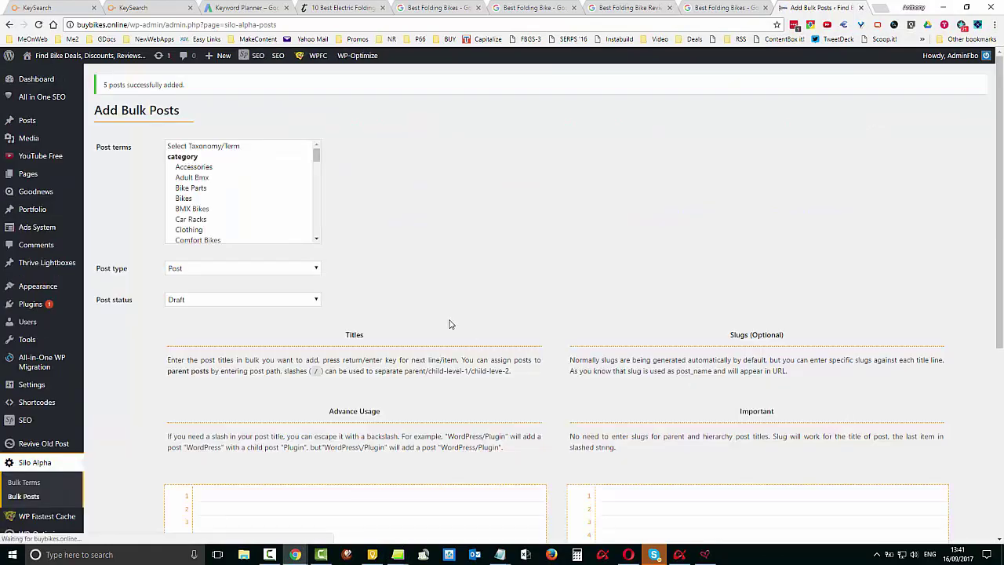
scroll(591, 386, down, 2)
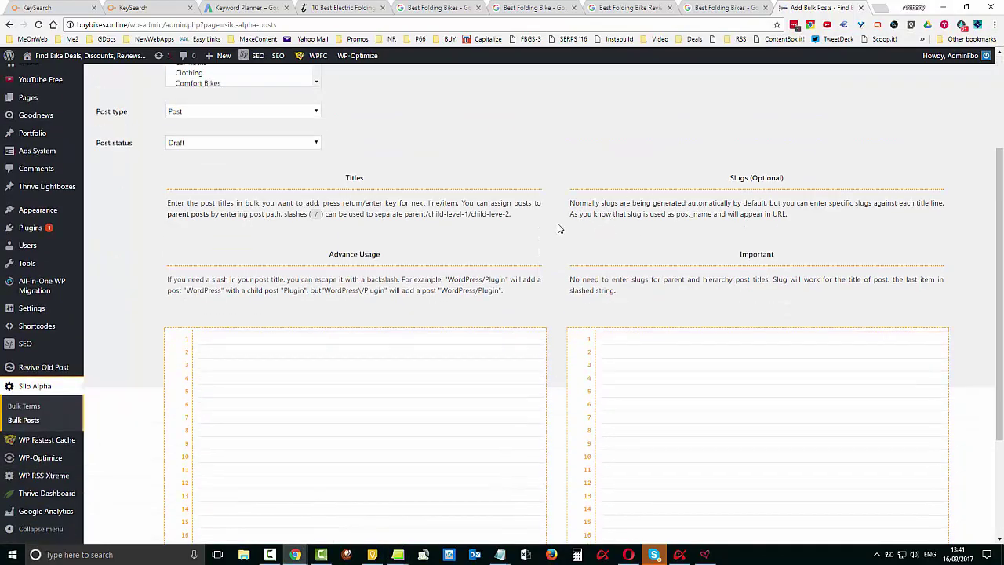
scroll(533, 236, up, 2)
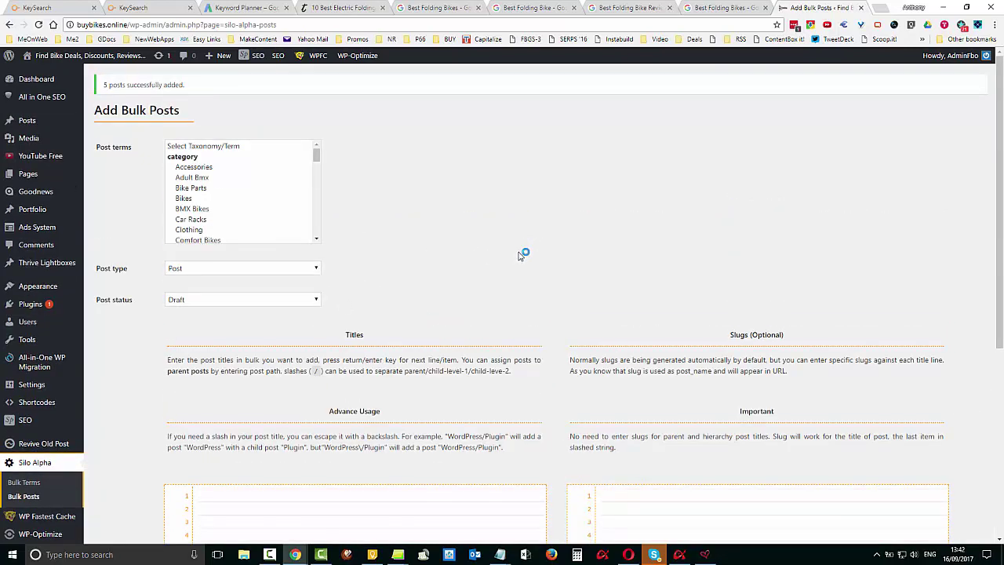
scroll(522, 254, down, 1)
Step: Switch to Traffic Scout Alpha and try out a price filter that removes products below 100, leaving it unapplied
mouse_move(679, 555)
click(691, 515)
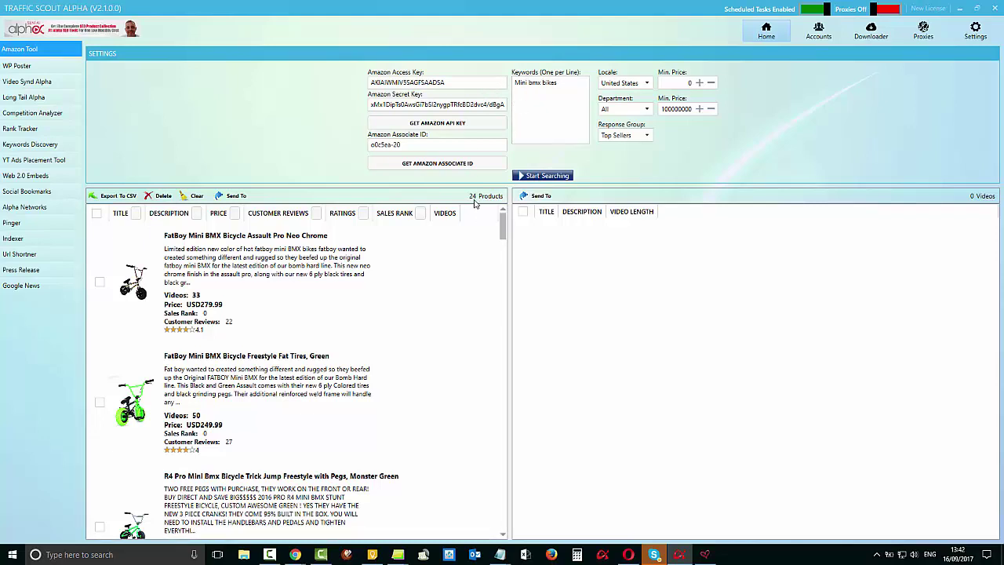
click(235, 213)
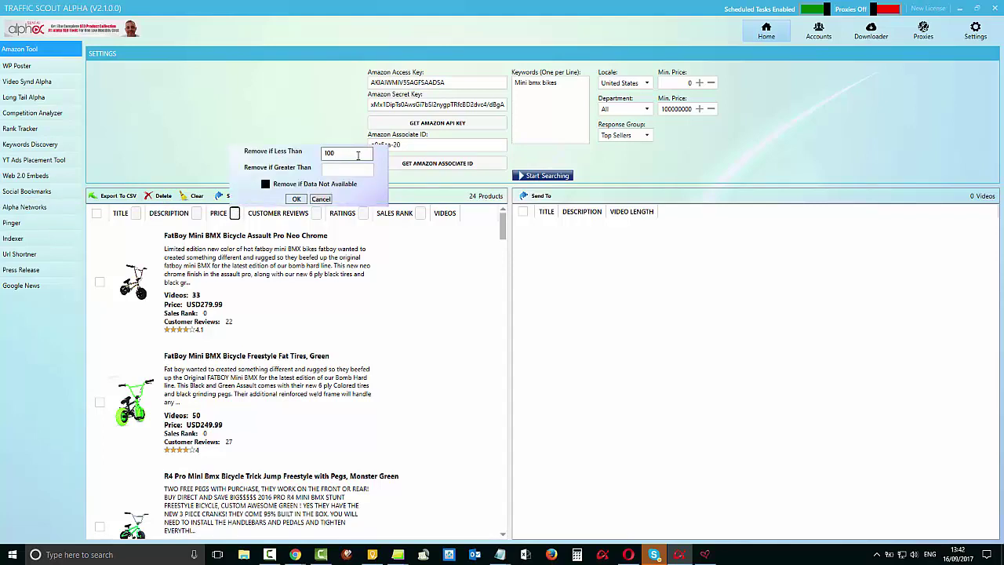
click(434, 186)
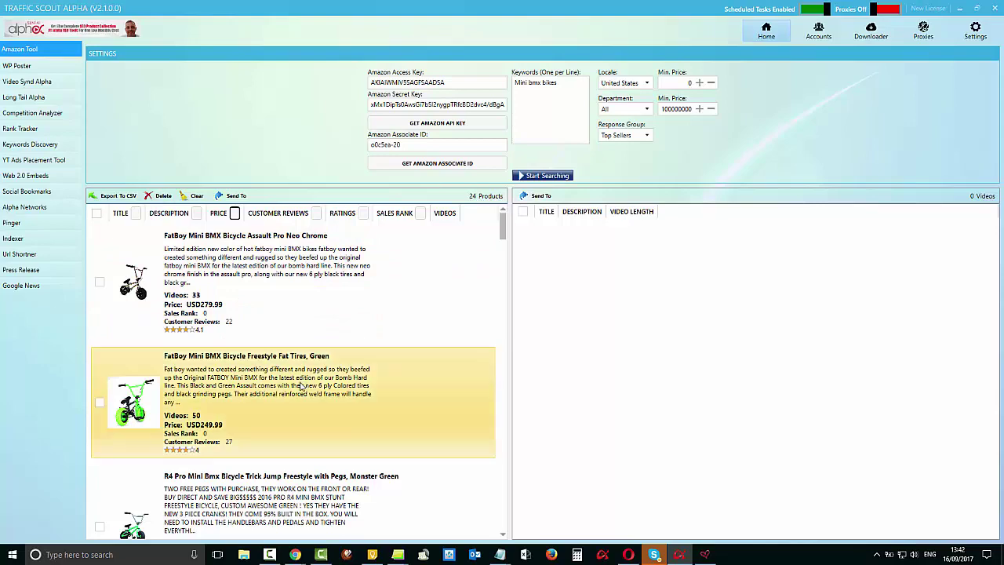
Step: Look over the Amazon product results and the ratings filter's removal limits without applying it
scroll(292, 386, down, 3)
scroll(224, 351, up, 5)
click(363, 214)
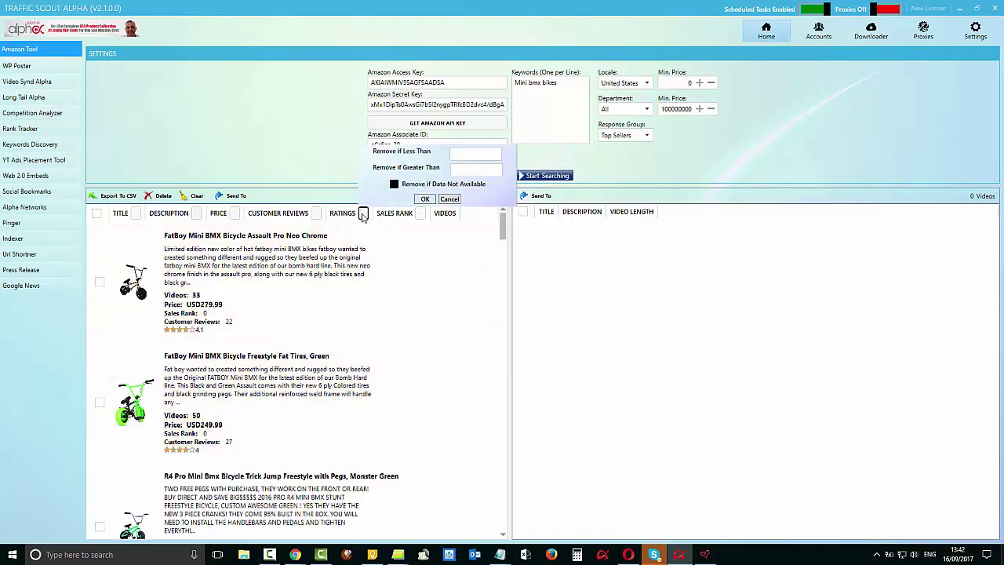
click(473, 152)
click(672, 172)
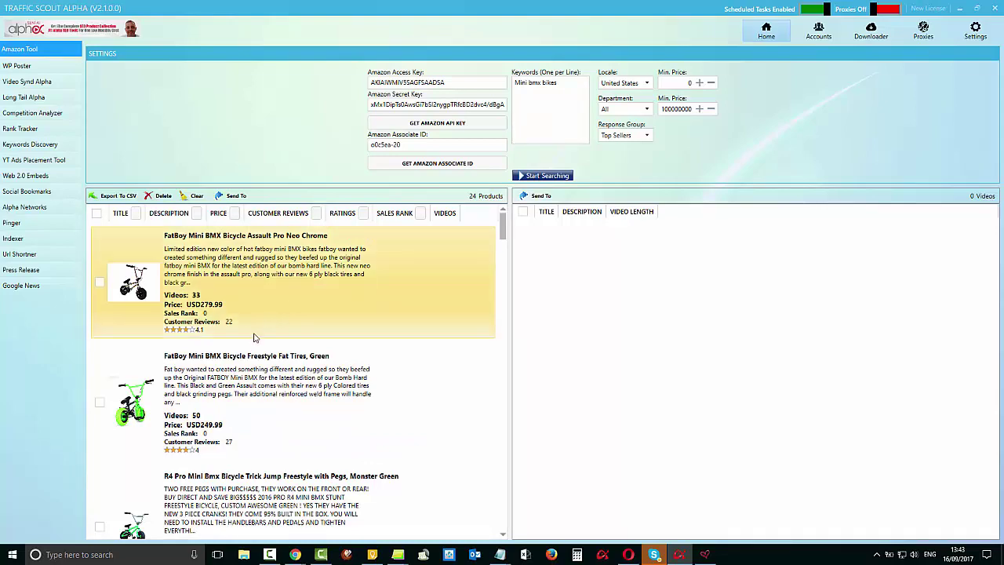
Step: Review the videos, prices, customer reviews and ratings of the products found for "Mini bmx bikes"
scroll(235, 368, down, 3)
scroll(233, 381, down, 10)
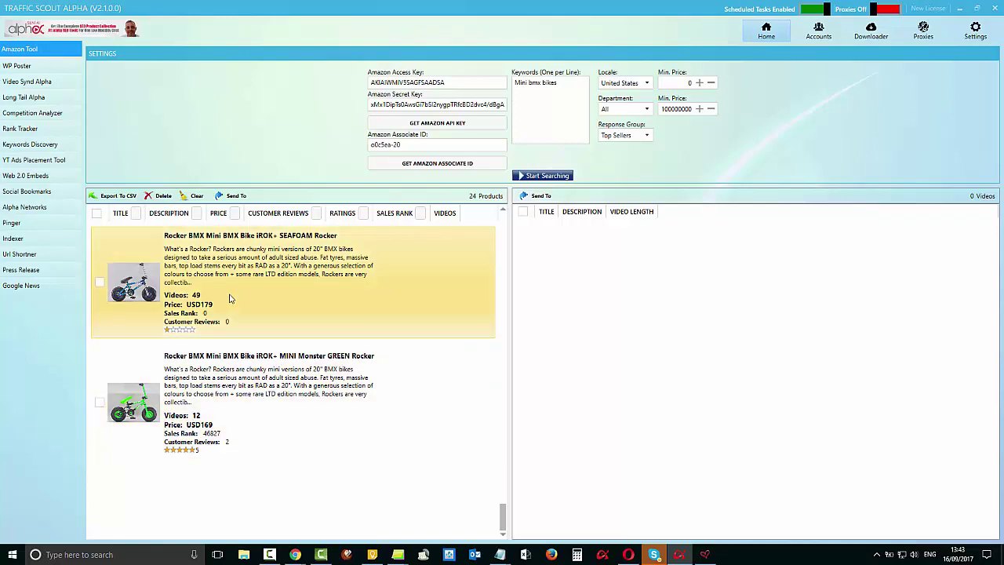
scroll(226, 315, up, 10)
scroll(226, 315, up, 5)
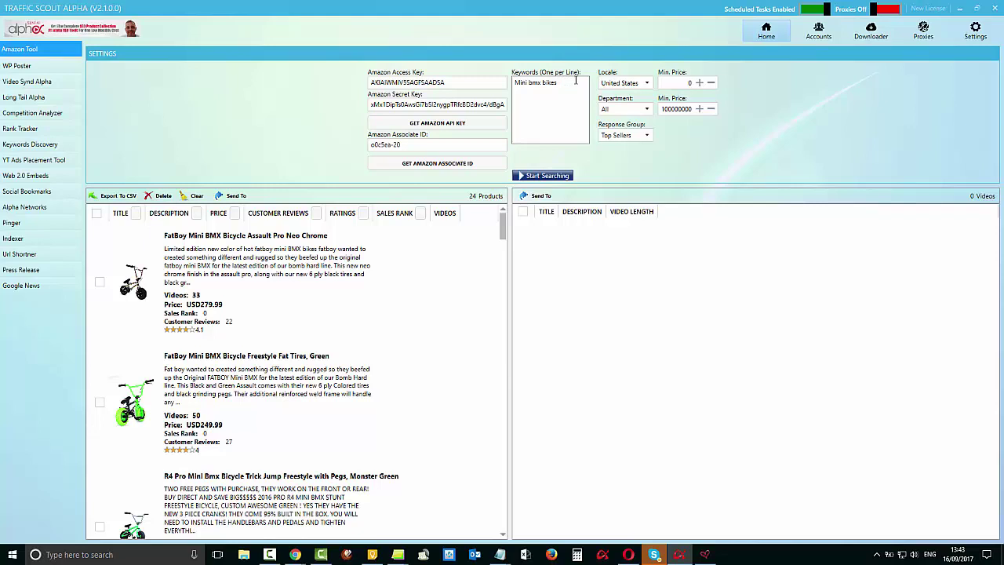
click(421, 259)
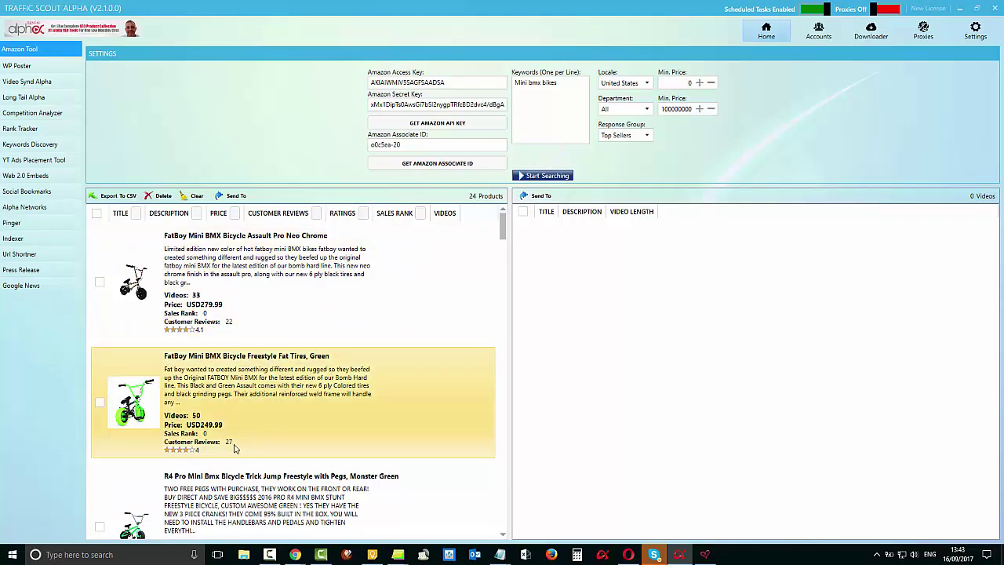
scroll(243, 443, down, 1)
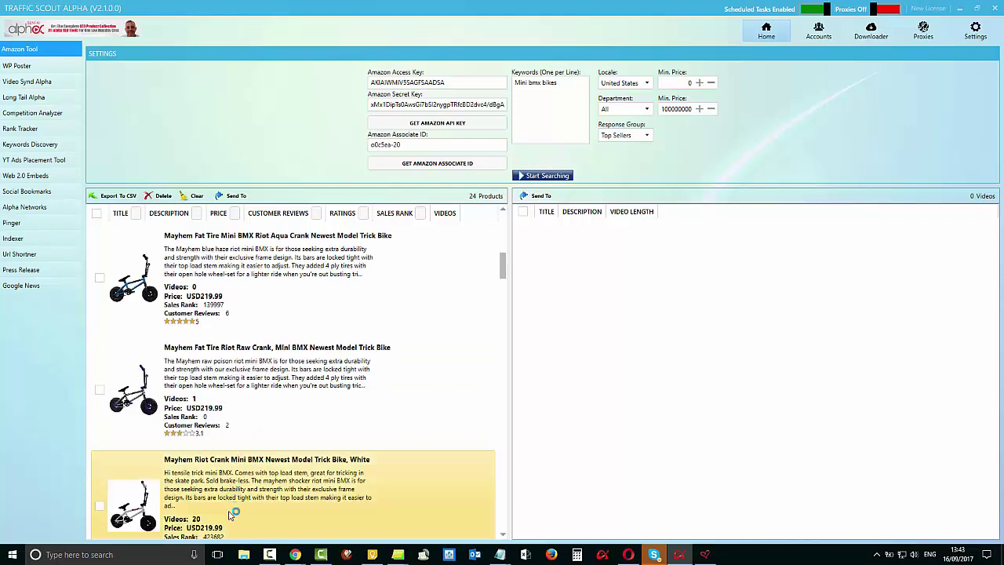
scroll(271, 510, up, 2)
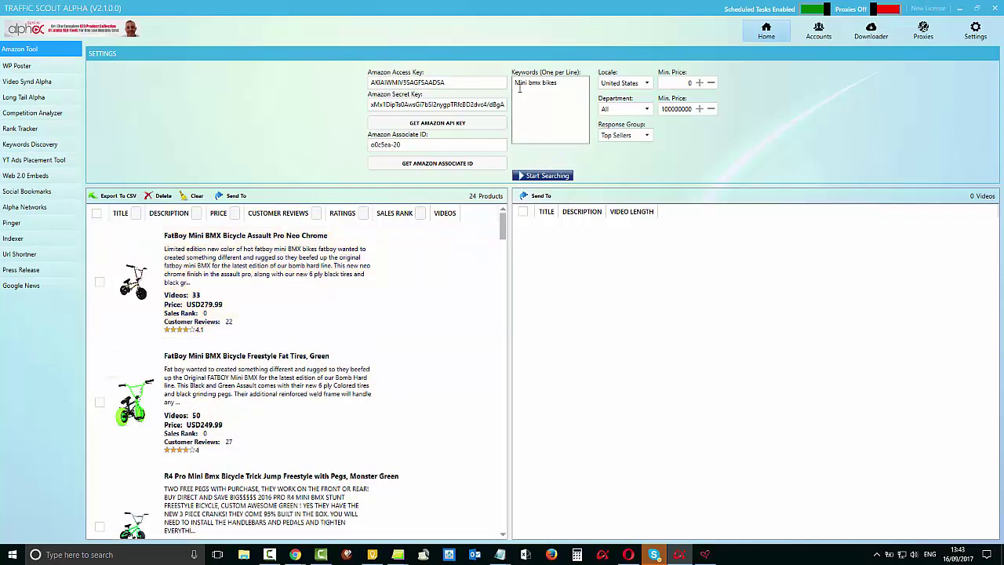
Step: Set the response group for the "Mini bmx bikes" Amazon search to New Releases
click(581, 83)
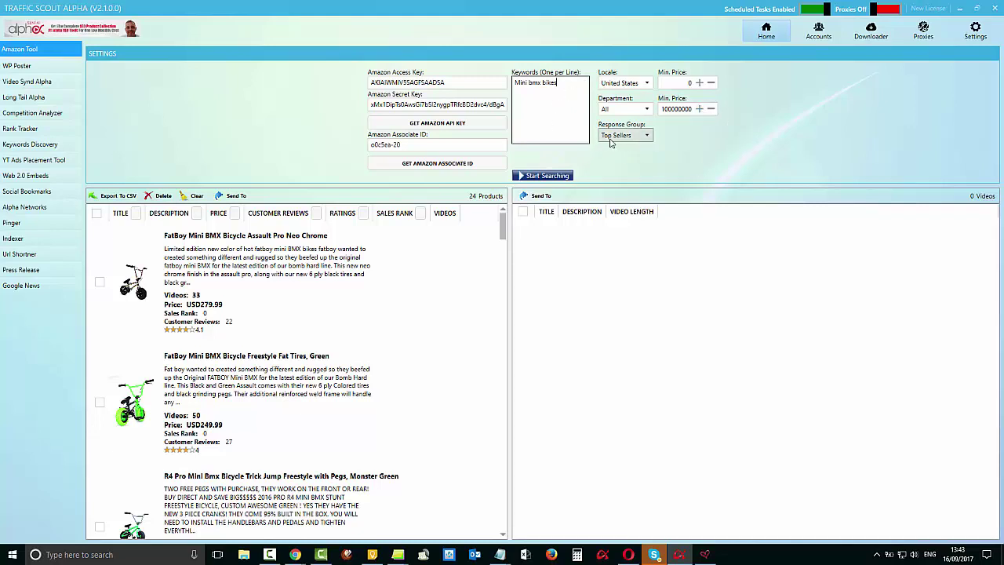
click(647, 137)
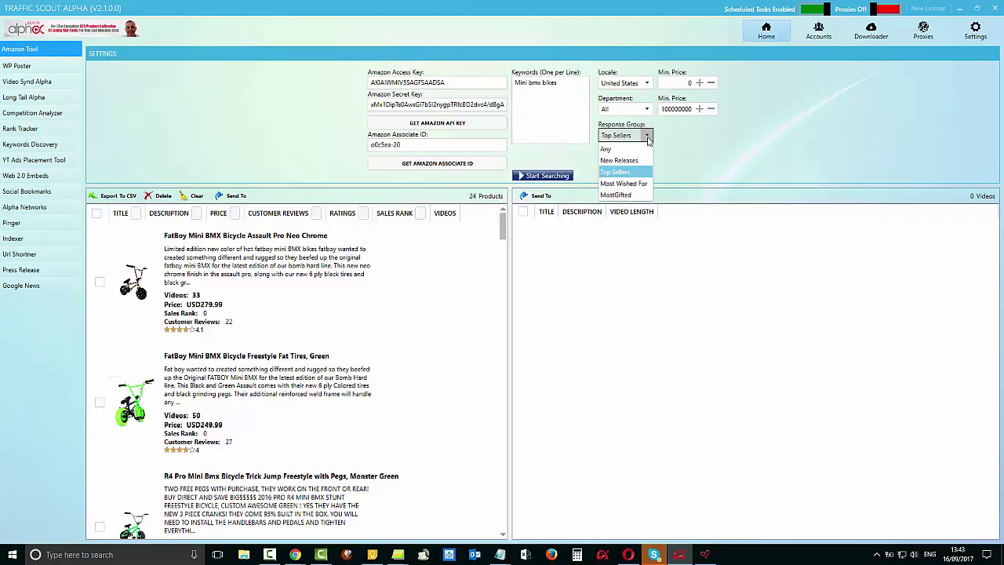
click(648, 138)
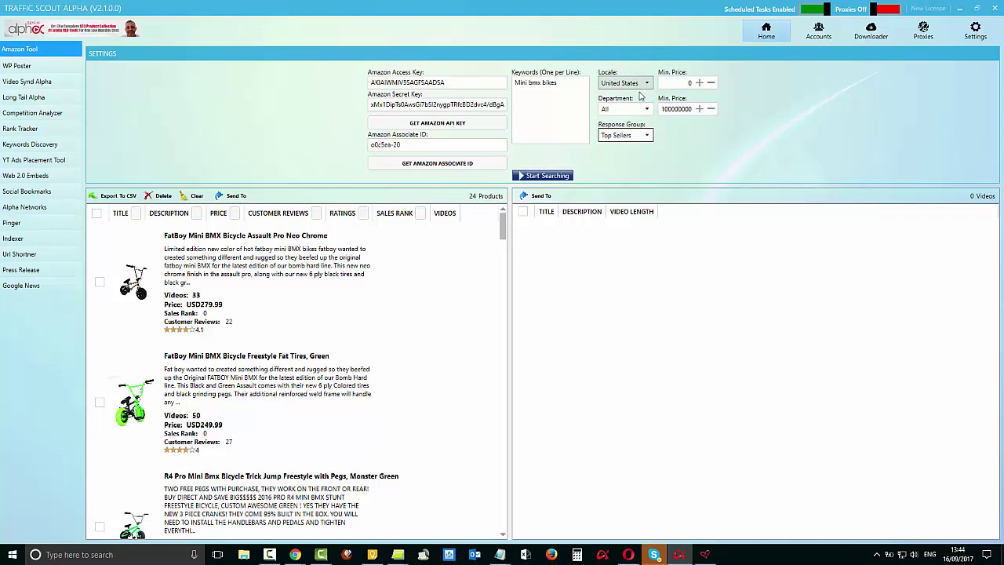
click(644, 137)
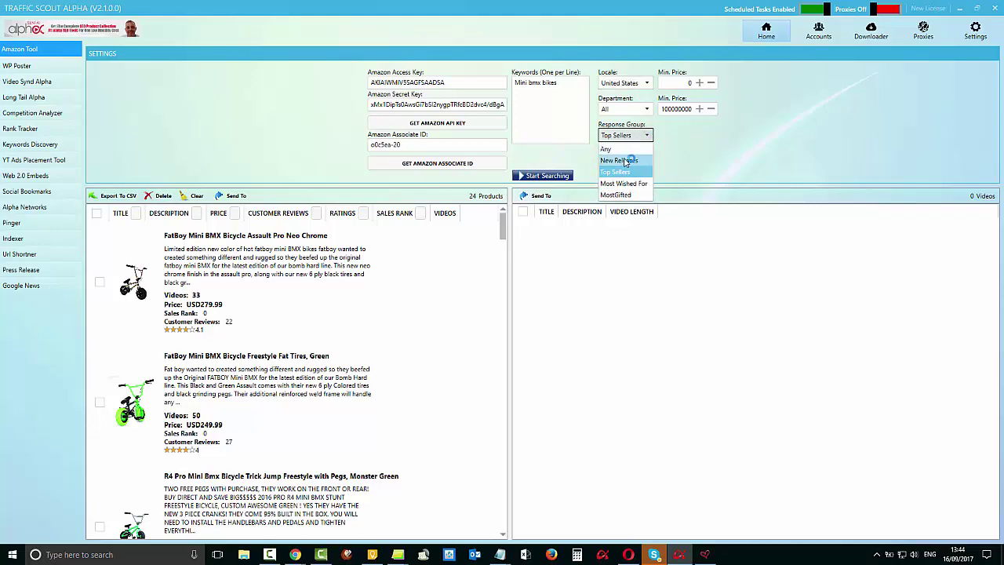
click(623, 161)
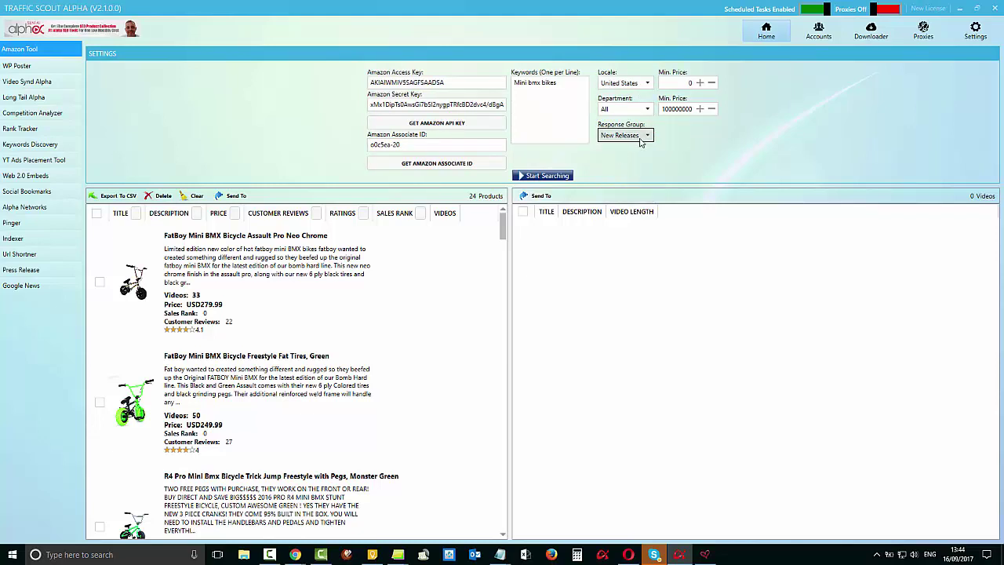
Step: Clear the existing product list and run the Amazon search for "Mini bmx bikes" again
click(197, 197)
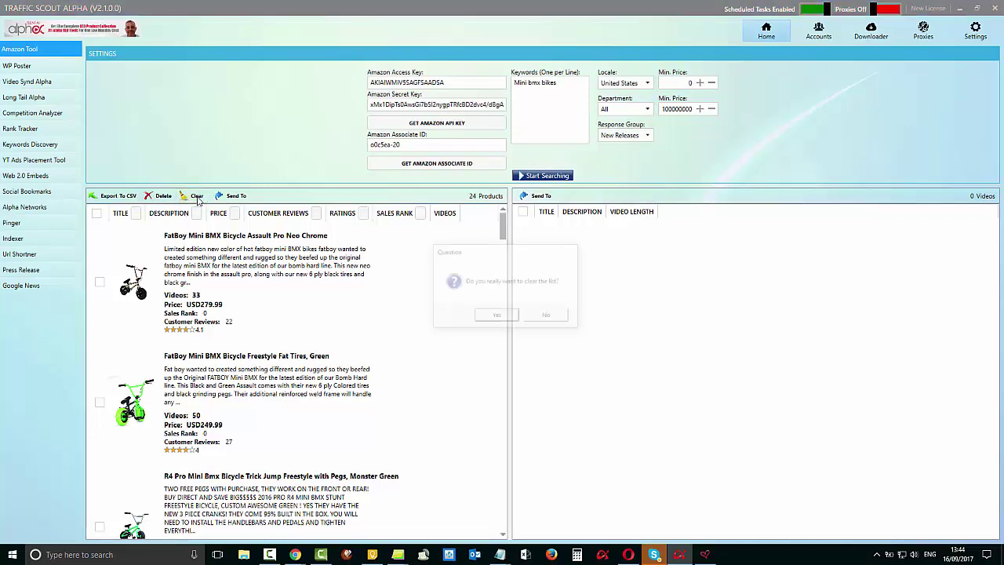
click(497, 315)
click(554, 175)
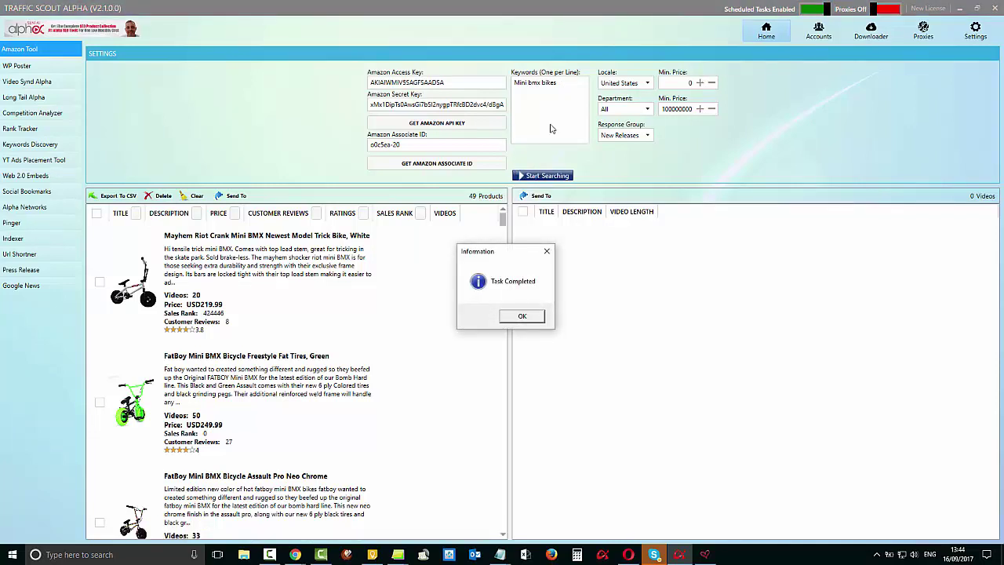
click(524, 316)
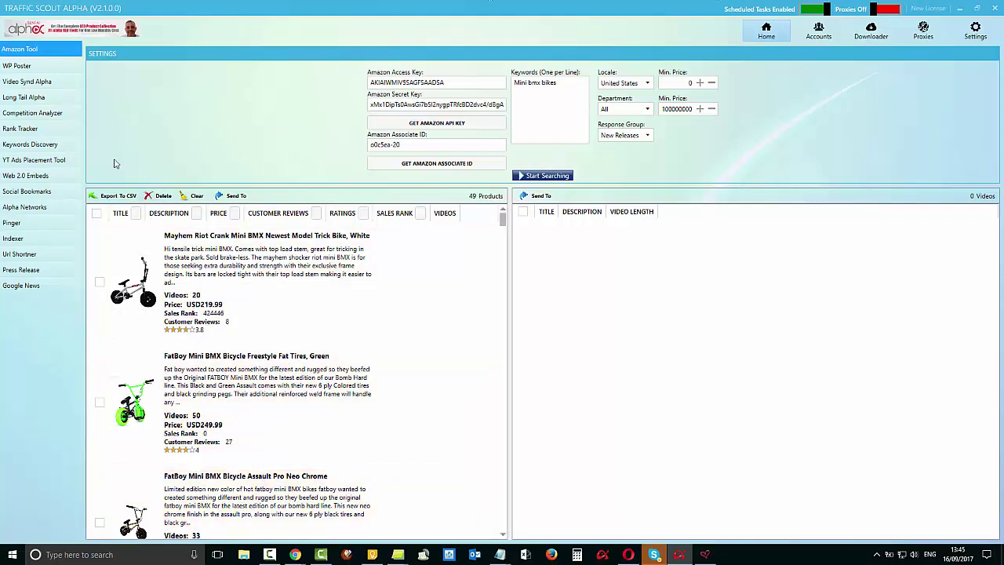
Step: Select all found products and send them to WP Poster as a compare table
click(97, 214)
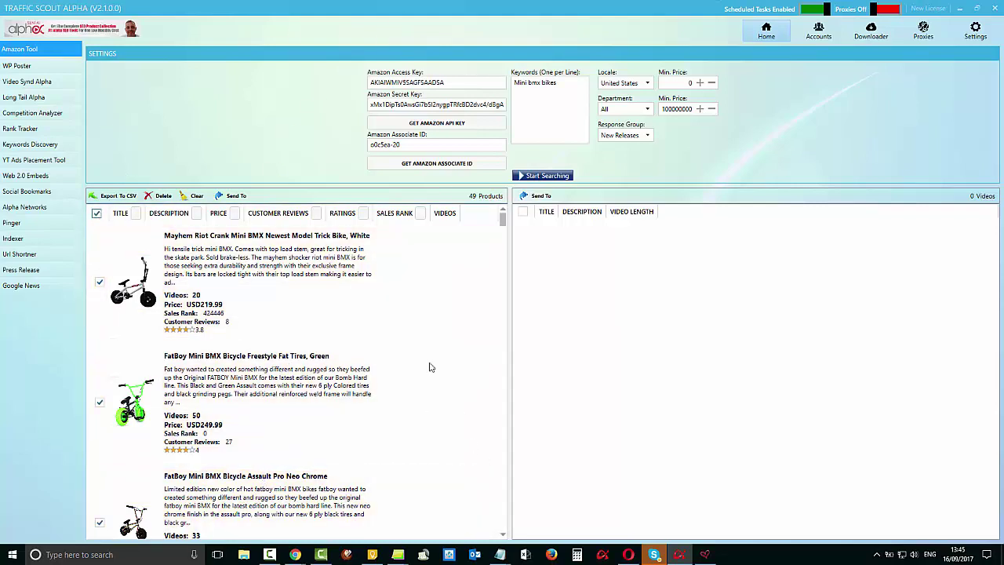
click(231, 196)
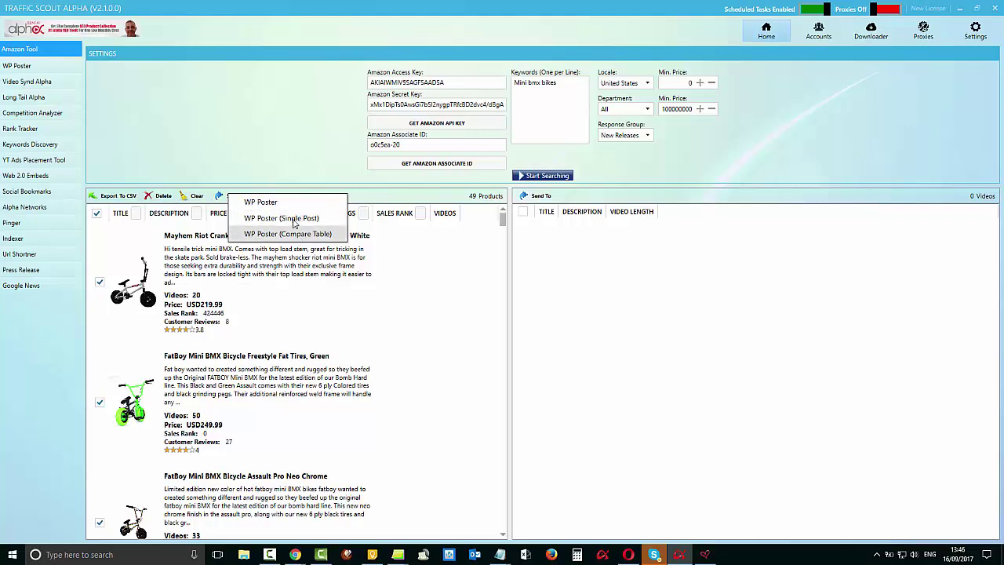
click(302, 240)
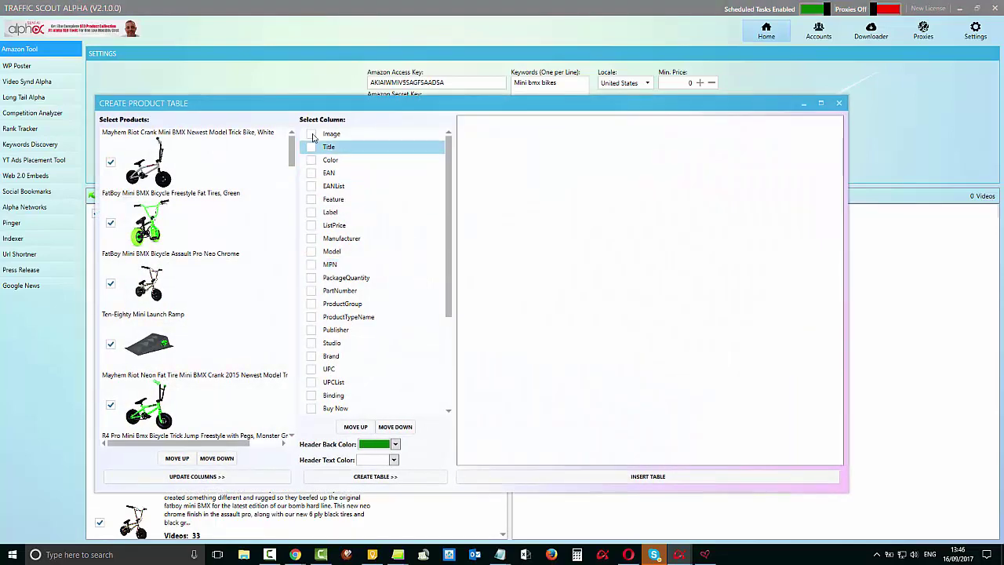
Step: Create a product table with the Image, Title, Feature, ListPrice and Buy Now columns and insert it into the post
click(312, 135)
click(312, 199)
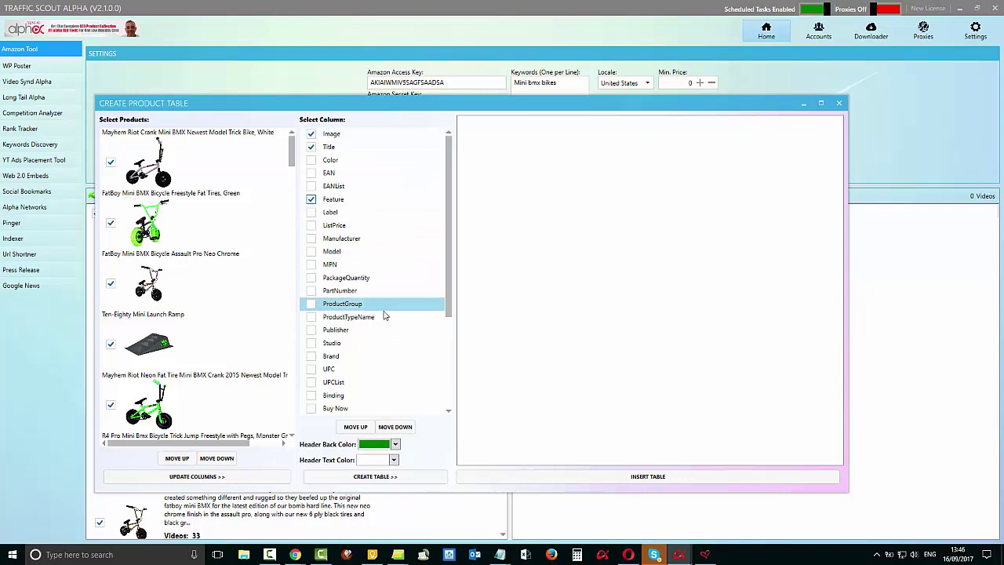
click(310, 225)
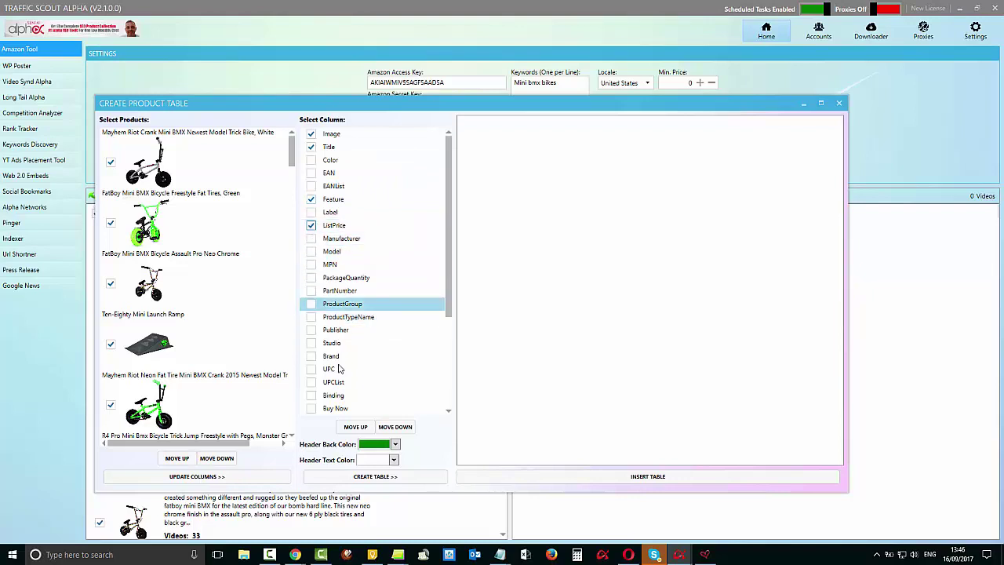
click(311, 408)
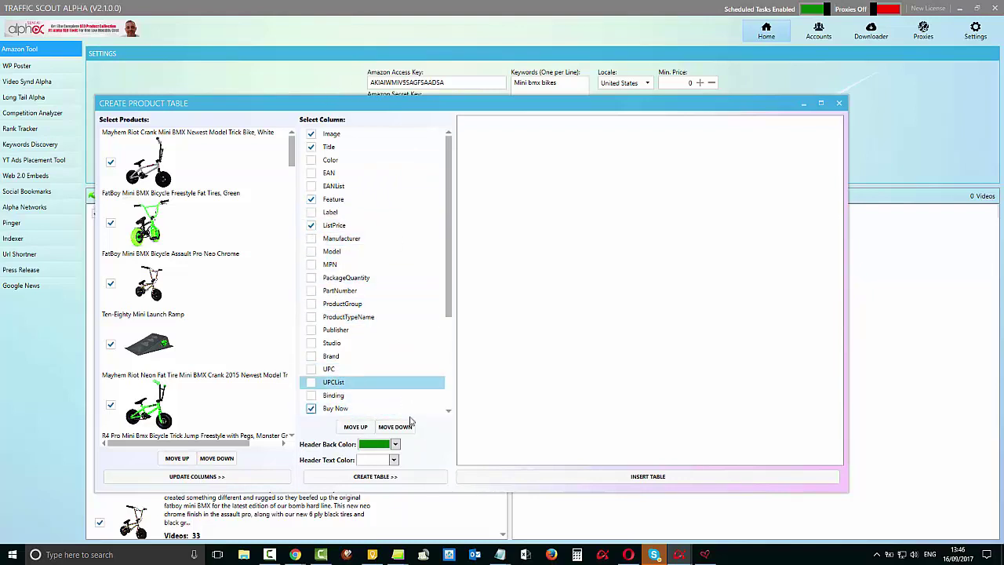
click(374, 475)
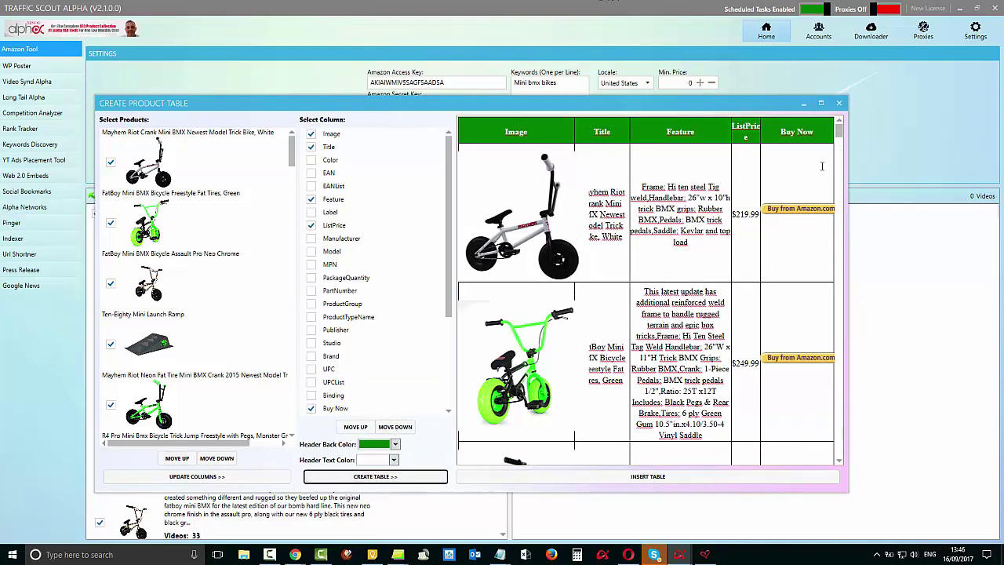
click(641, 476)
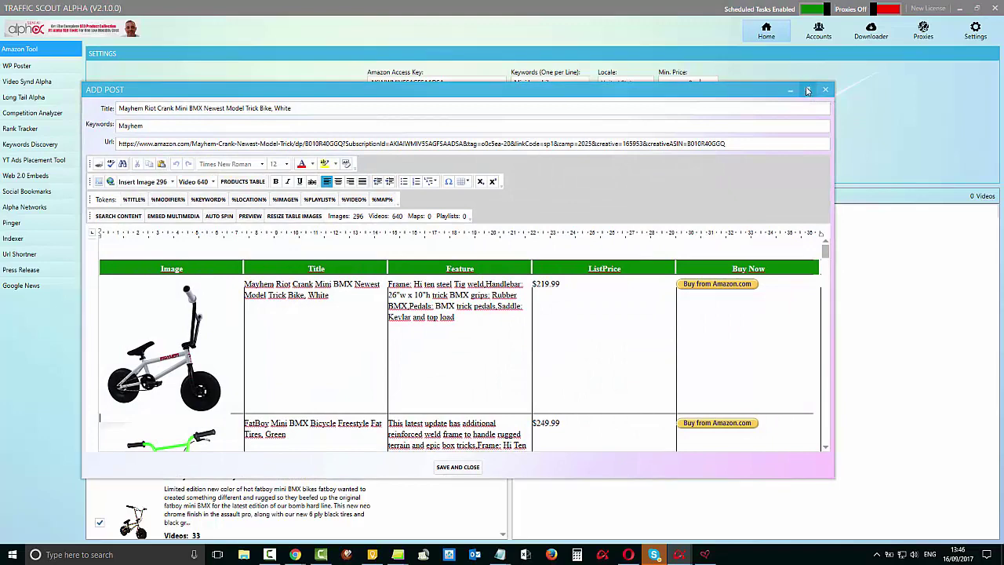
Step: Maximize the post editor and resize the table images with a value of 50
click(808, 94)
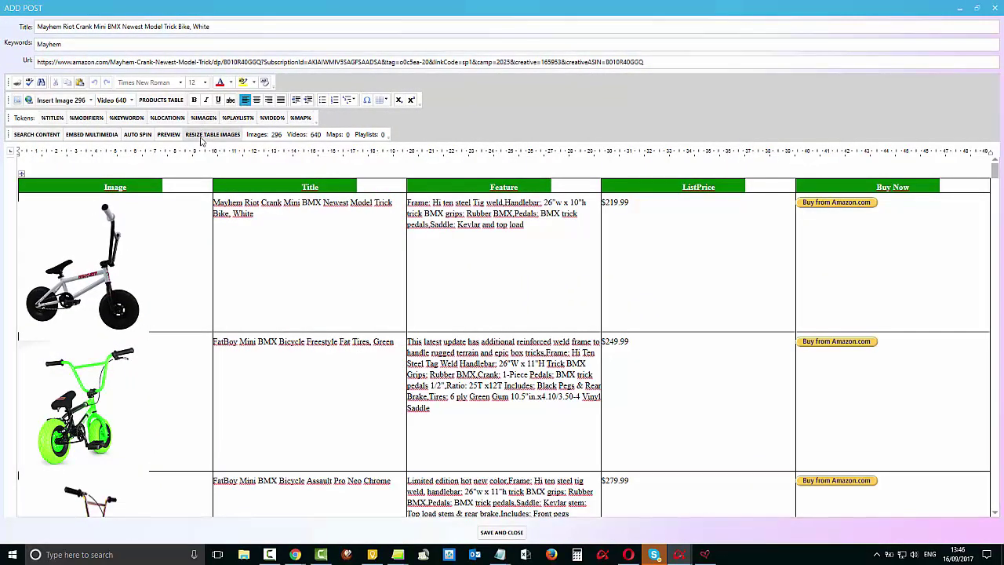
click(200, 135)
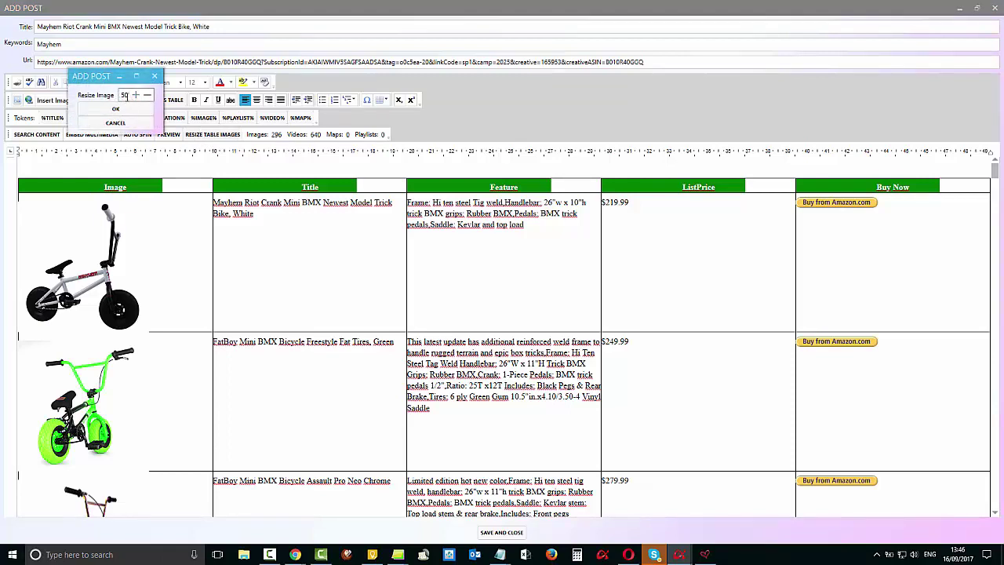
click(116, 110)
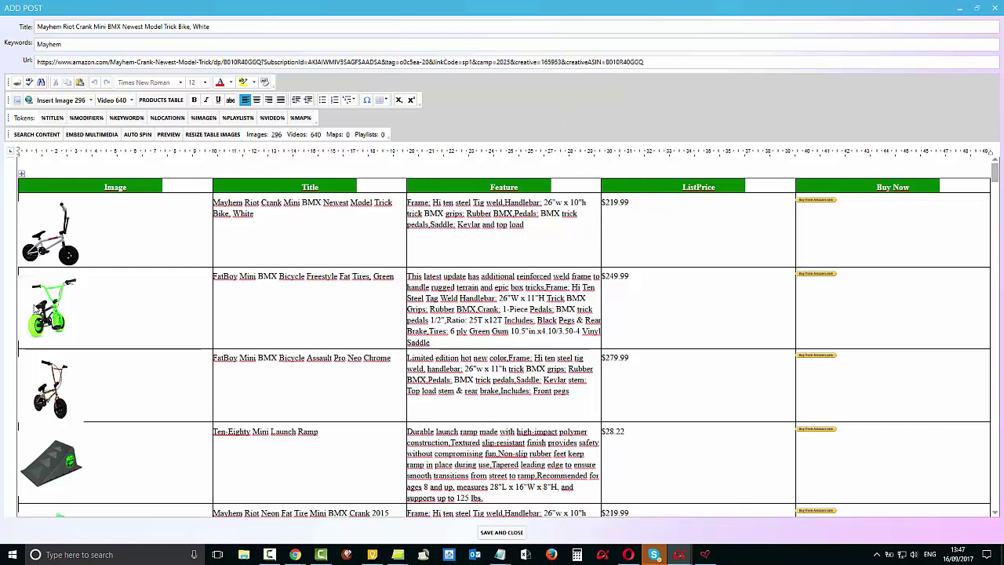
Step: Examine the product rows and image sizes of the comparison table in the post
scroll(136, 445, down, 2)
scroll(136, 445, down, 2)
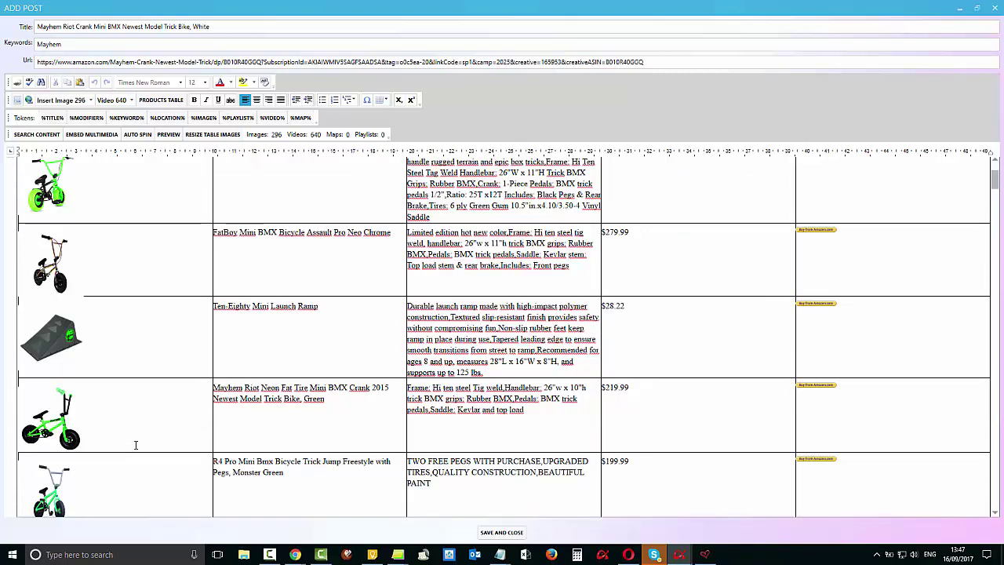
scroll(66, 345, down, 6)
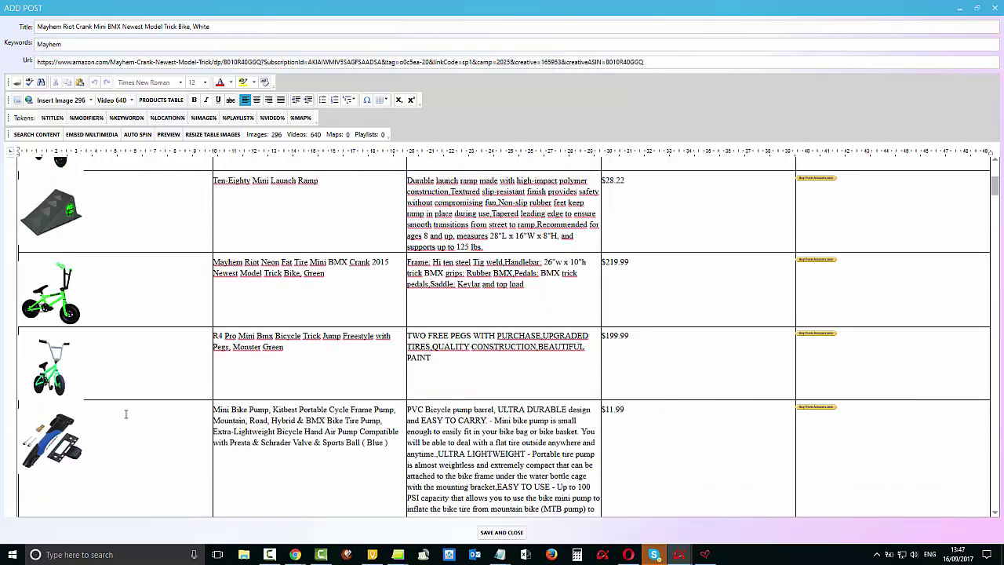
scroll(99, 392, up, 6)
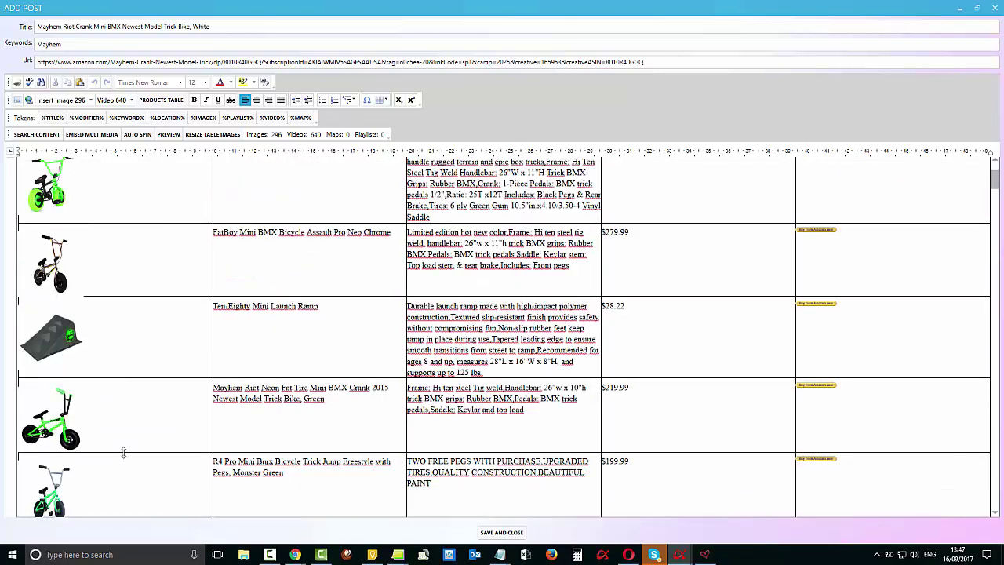
scroll(149, 470, down, 6)
scroll(126, 287, up, 6)
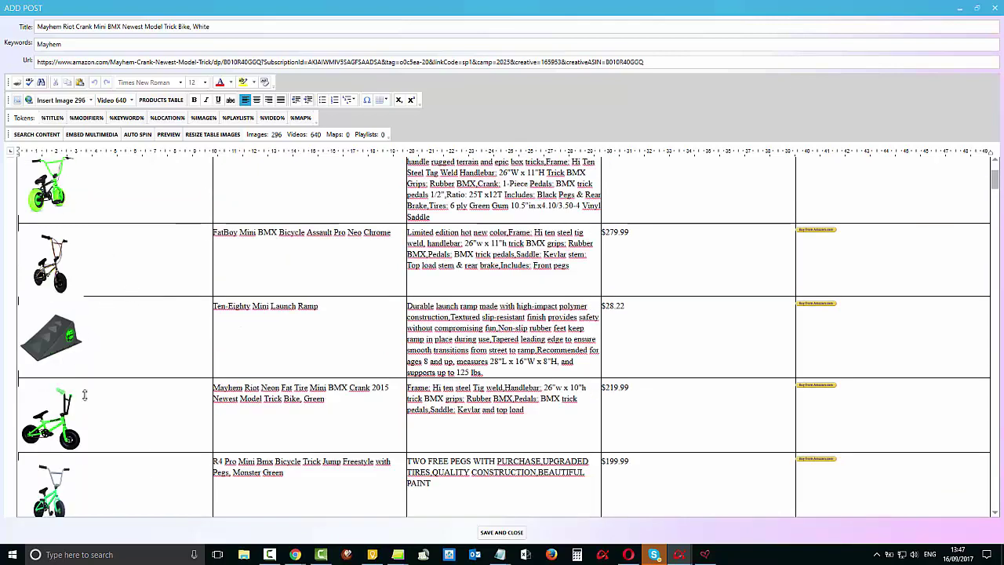
scroll(84, 395, down, 2)
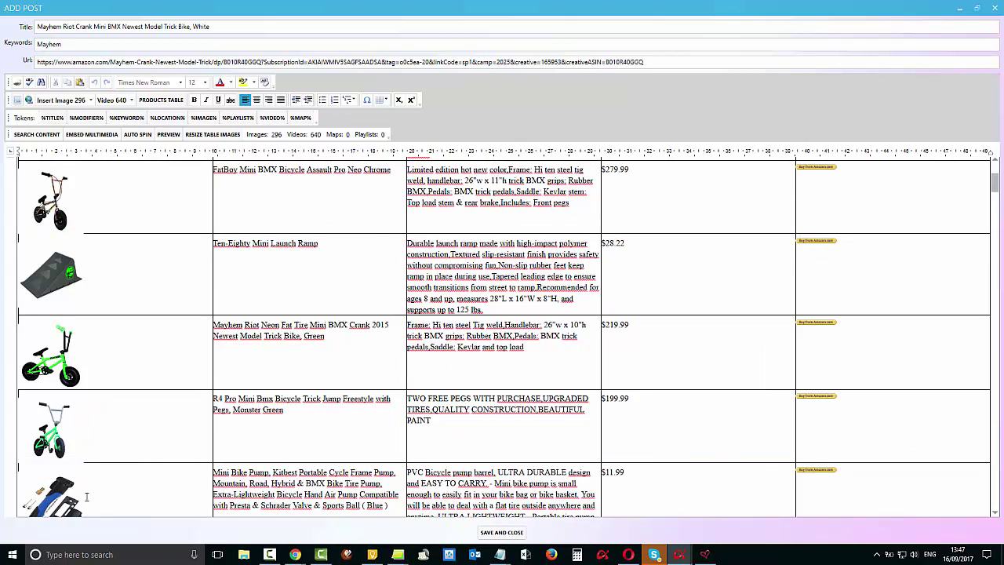
scroll(137, 441, down, 2)
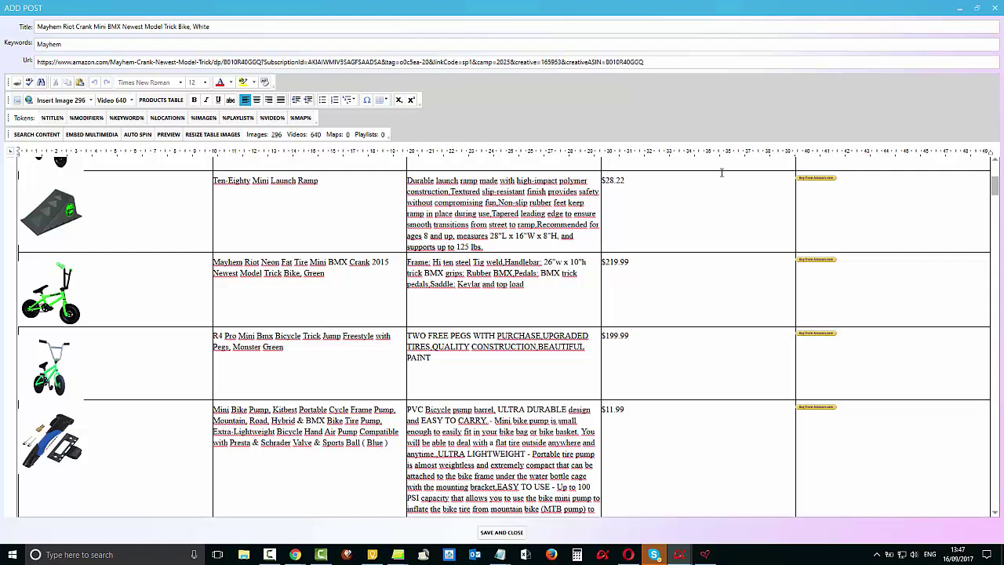
scroll(662, 388, up, 8)
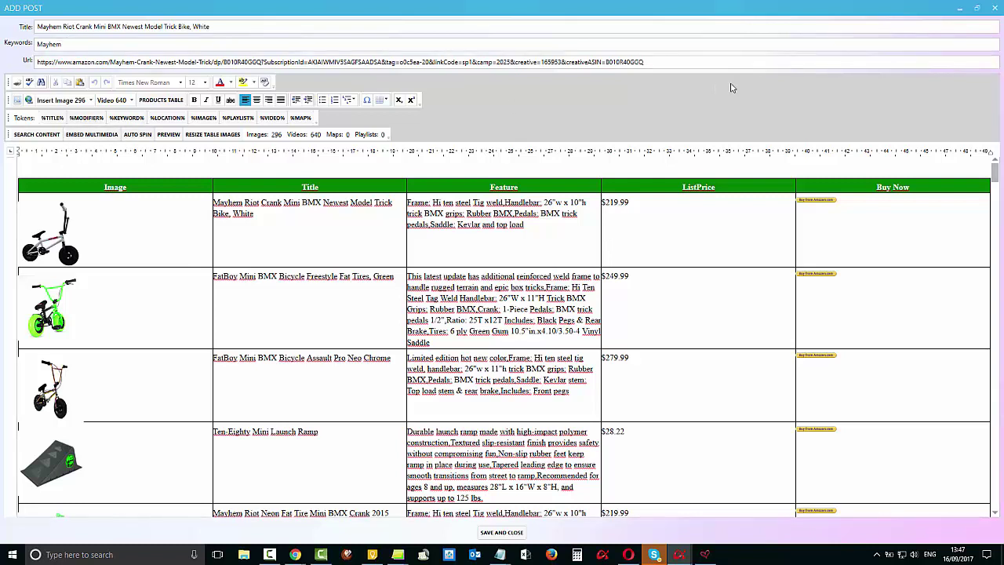
Step: Insert the video "How to do cool and easy tricks on your fatboy" centered above the product table
click(256, 99)
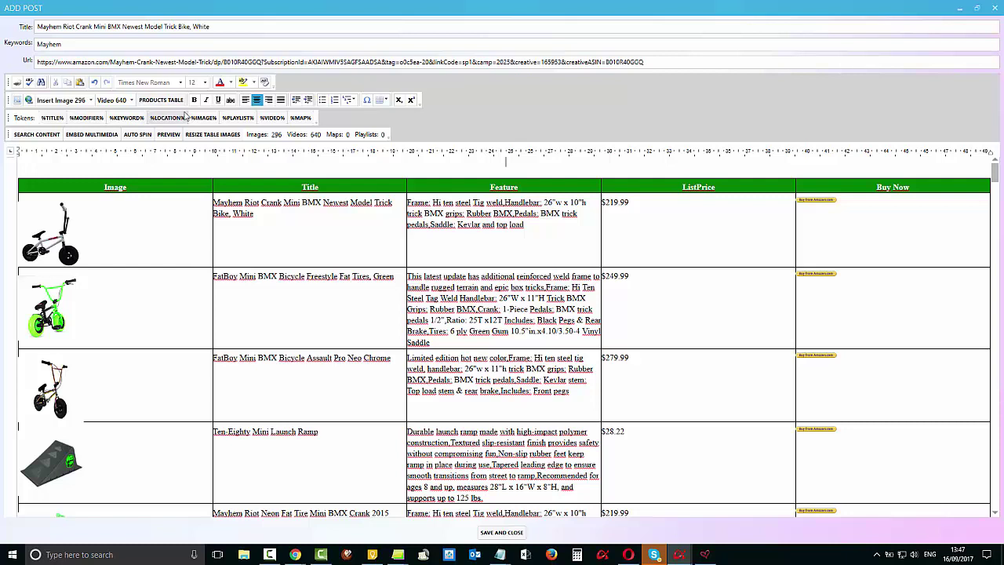
click(132, 100)
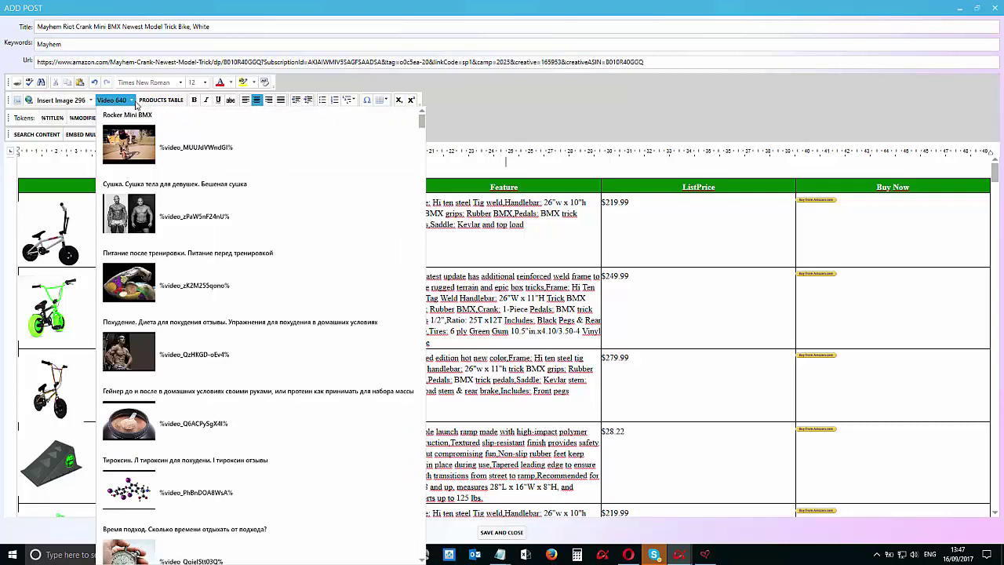
scroll(329, 179, down, 3)
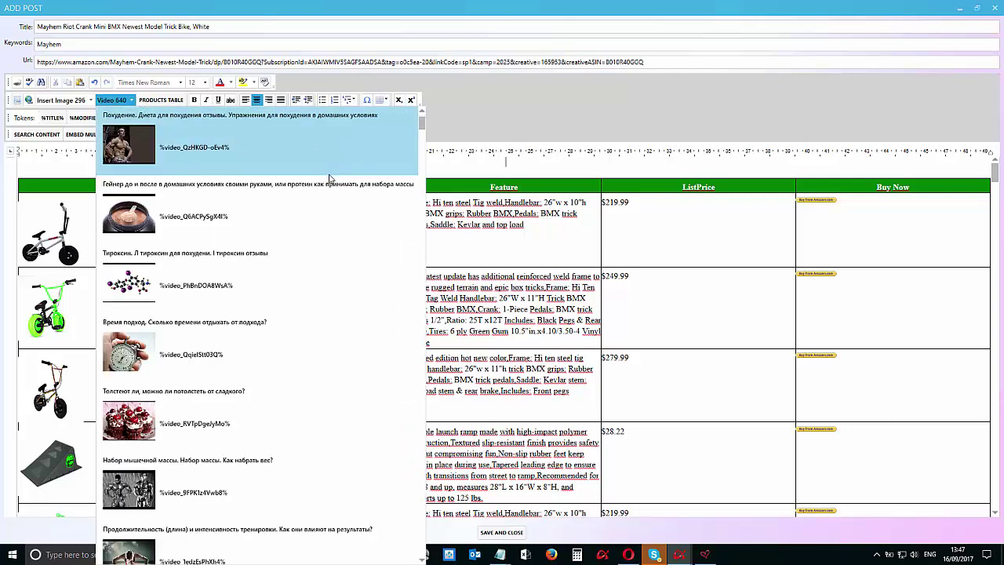
scroll(325, 278, down, 6)
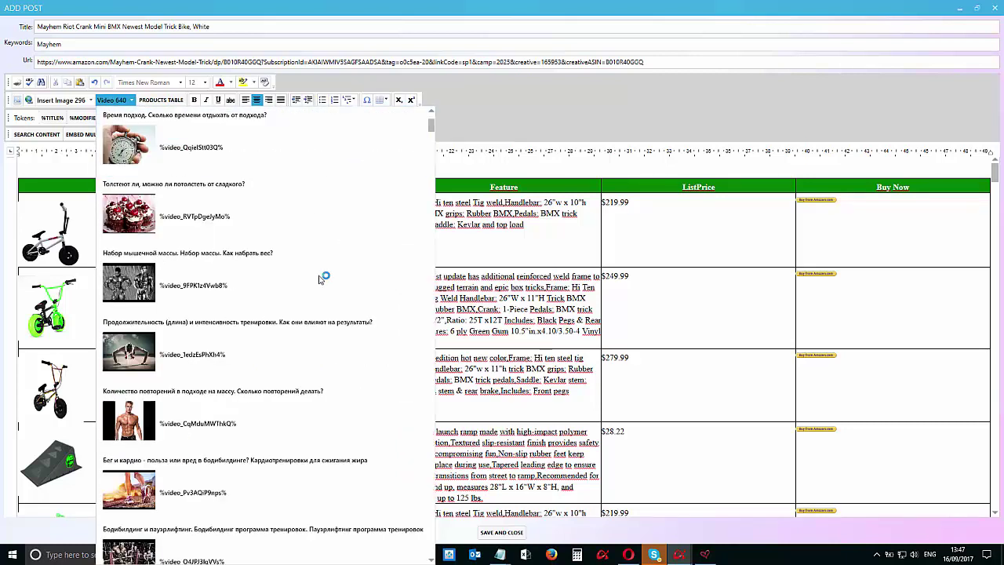
scroll(319, 279, down, 10)
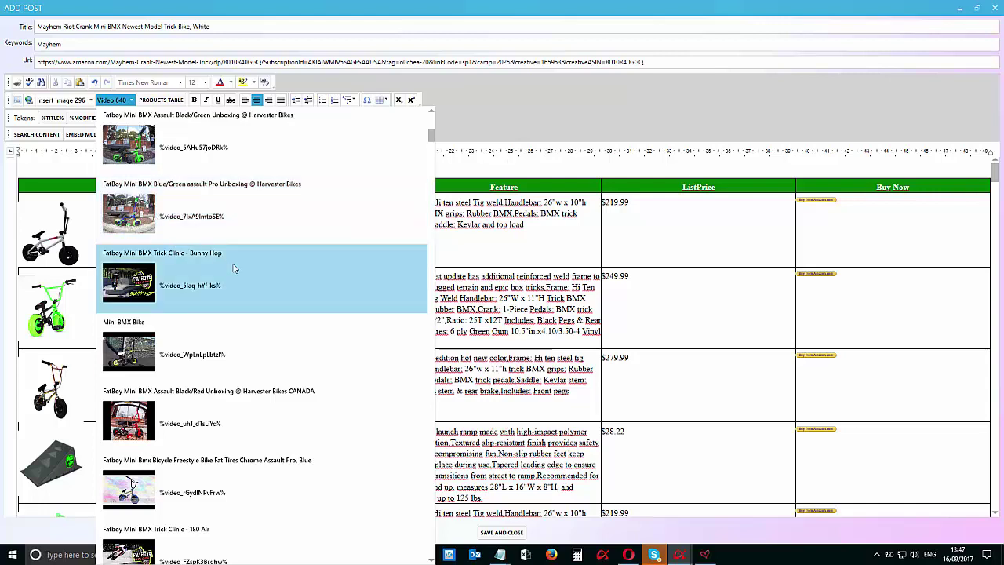
scroll(287, 290, down, 1)
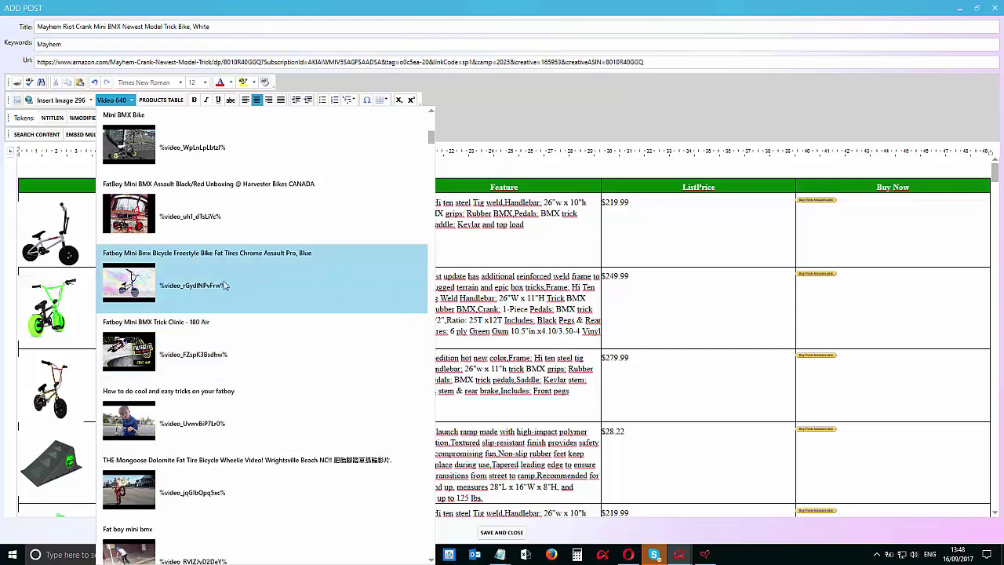
scroll(264, 348, down, 1)
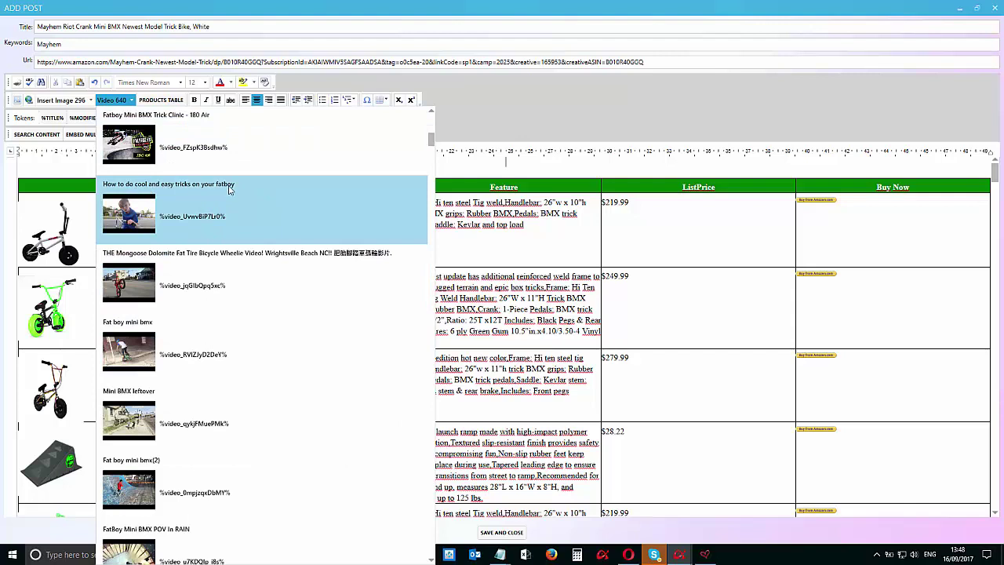
click(211, 205)
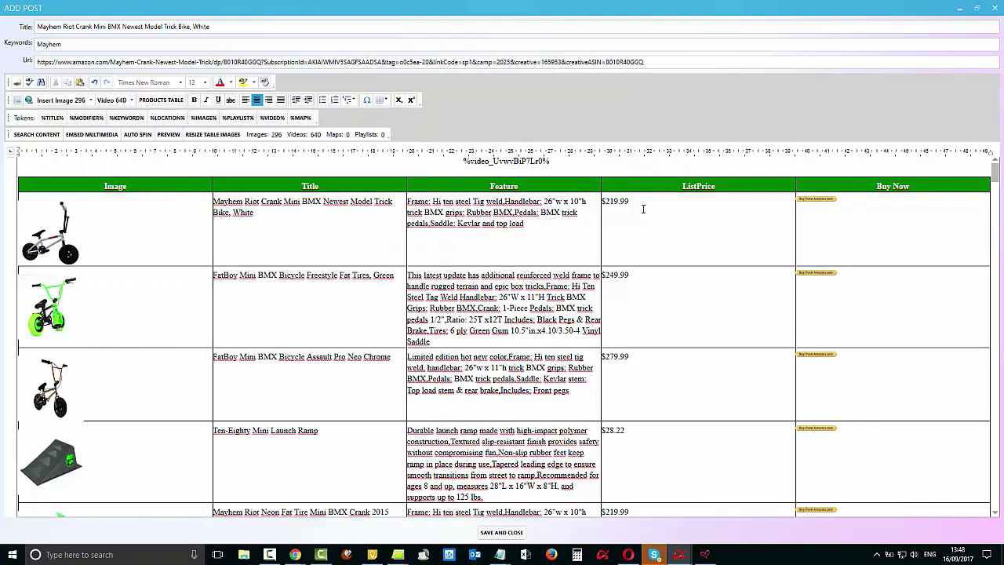
Step: Preview the article, check the embedded video and the comparison table, and close the preview
click(169, 136)
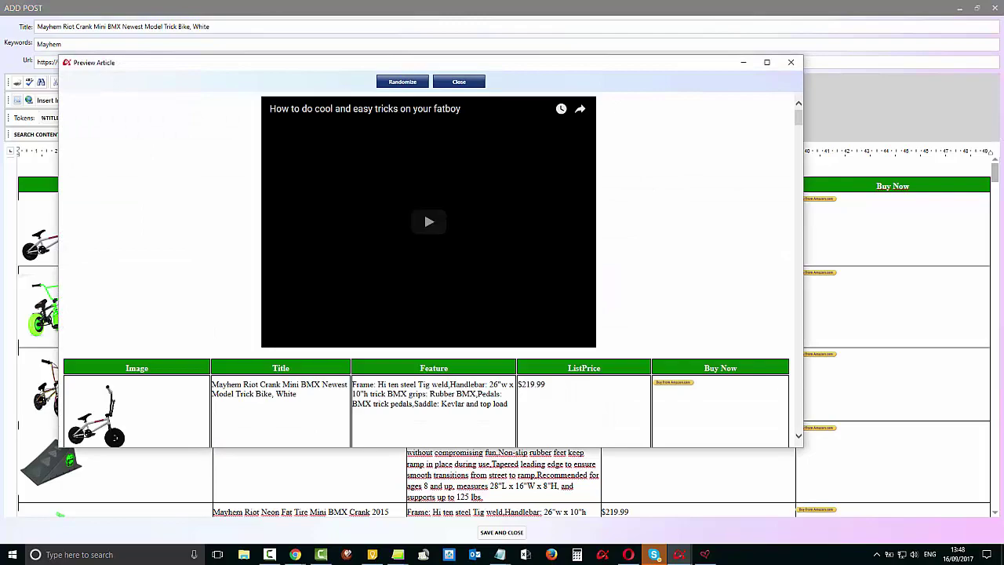
scroll(683, 226, down, 4)
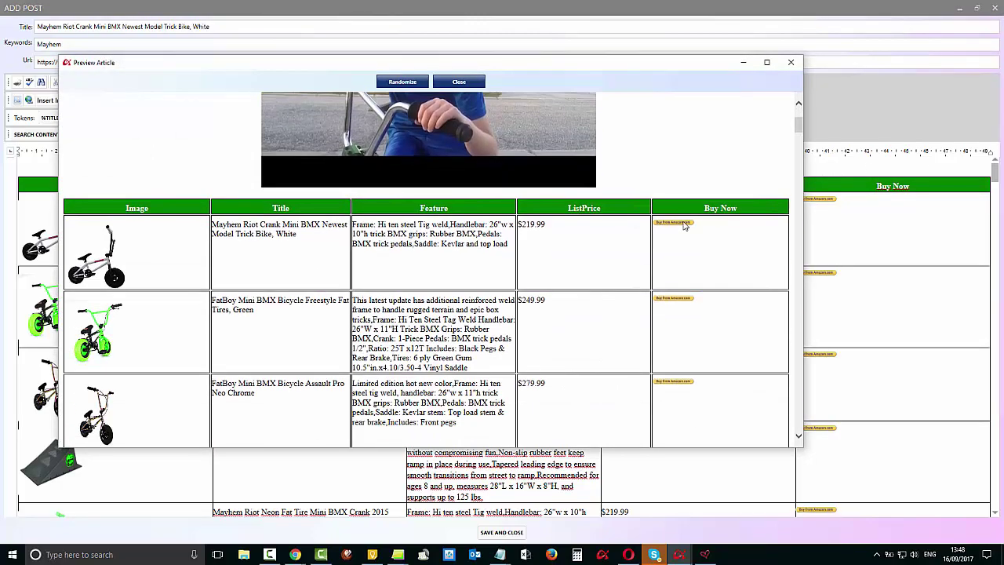
scroll(684, 199, up, 1)
scroll(685, 197, up, 1)
scroll(684, 206, down, 6)
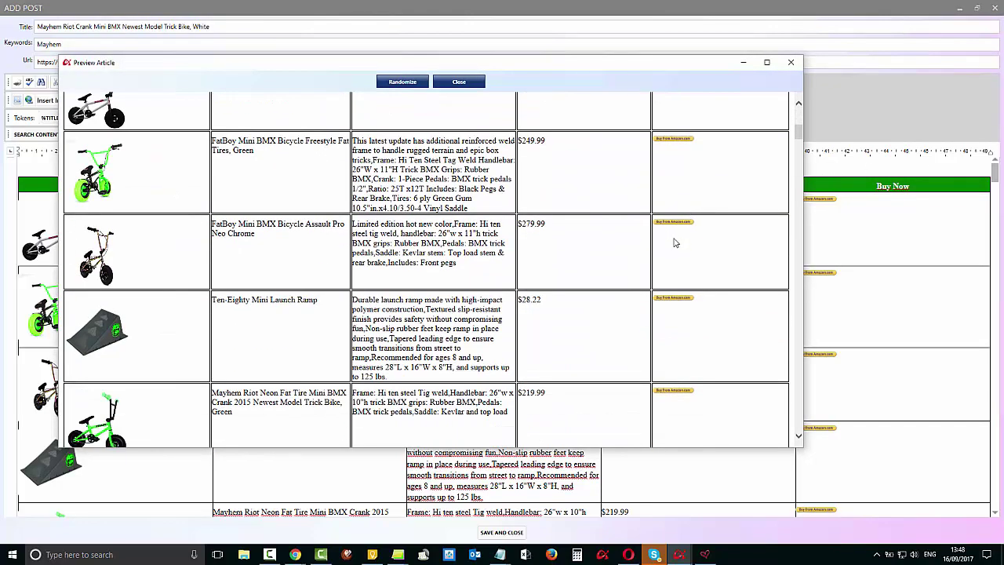
scroll(683, 223, up, 7)
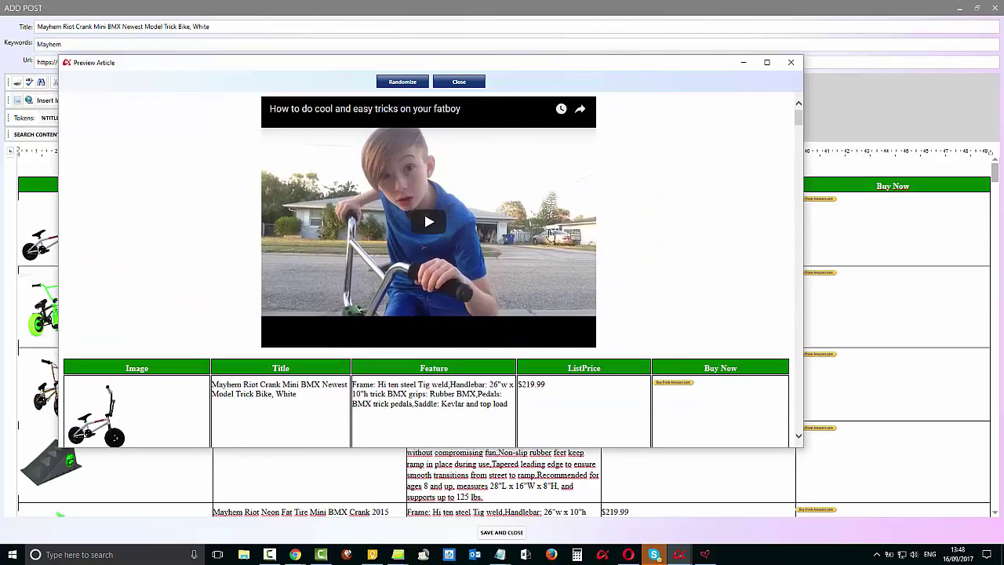
click(791, 63)
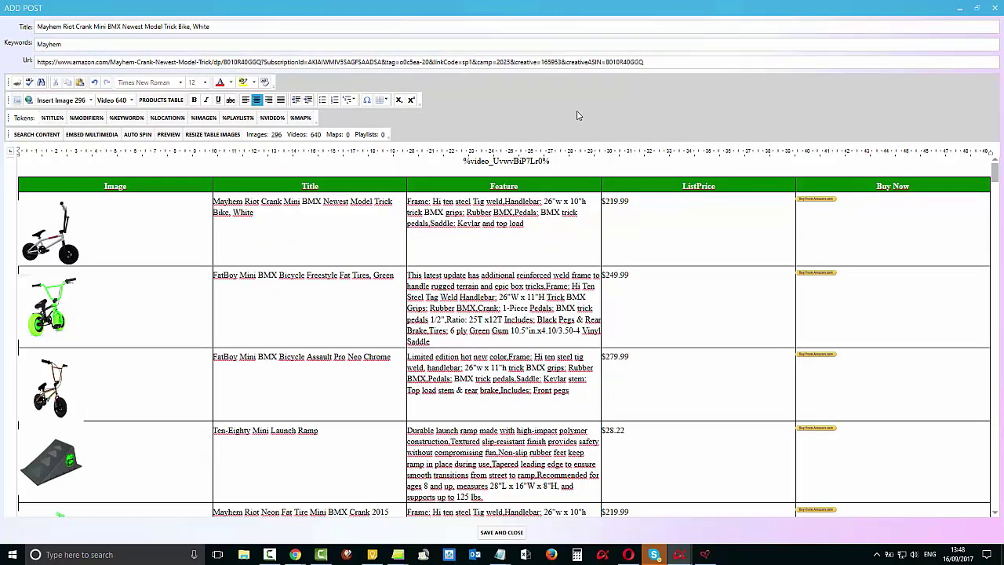
Step: Replace the post's keyword with "Mini BMX" copied from the title, and save and close the post
double_click(38, 45)
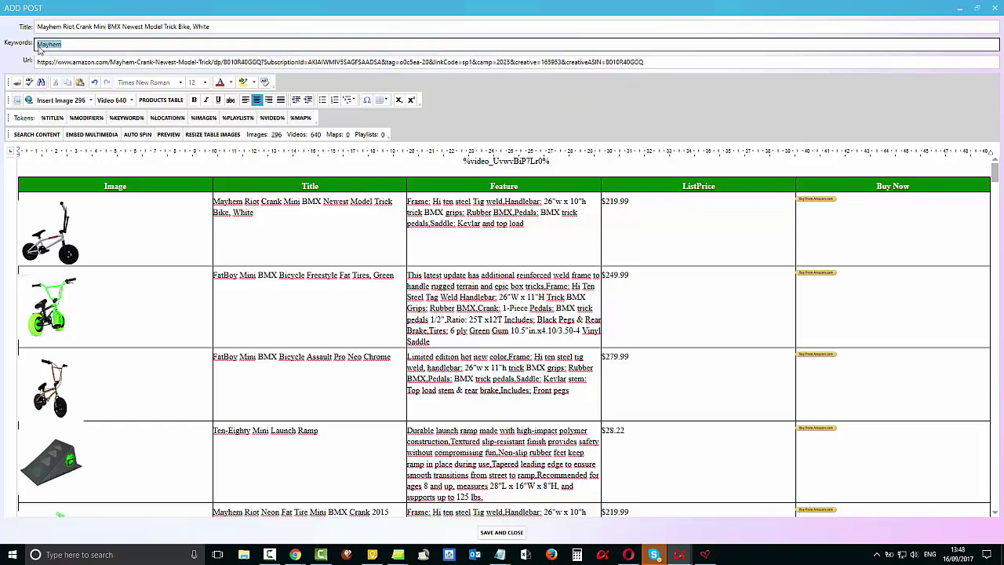
click(54, 44)
drag(121, 26, 98, 26)
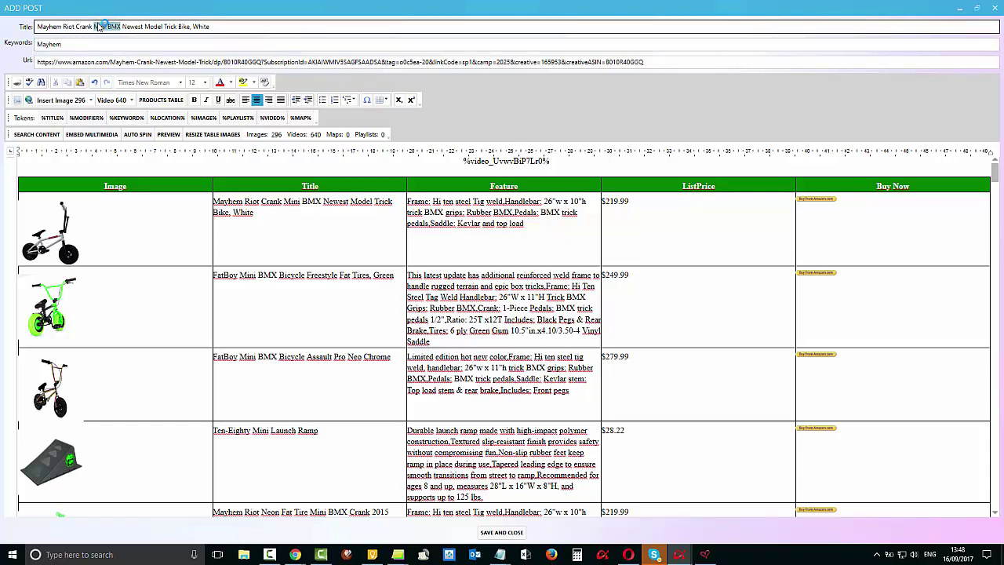
right_click(98, 26)
click(129, 43)
click(13, 44)
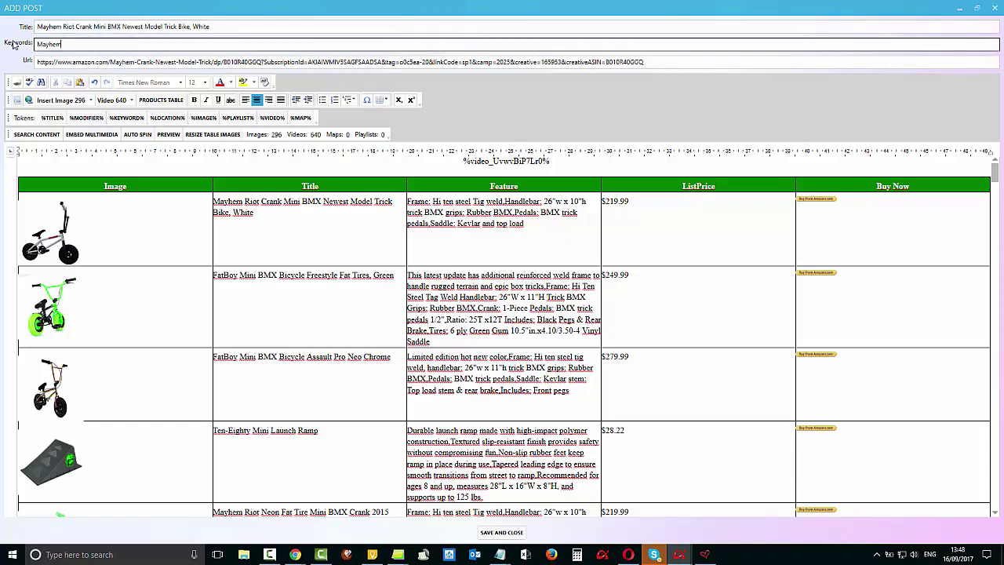
double_click(49, 43)
right_click(52, 45)
click(76, 84)
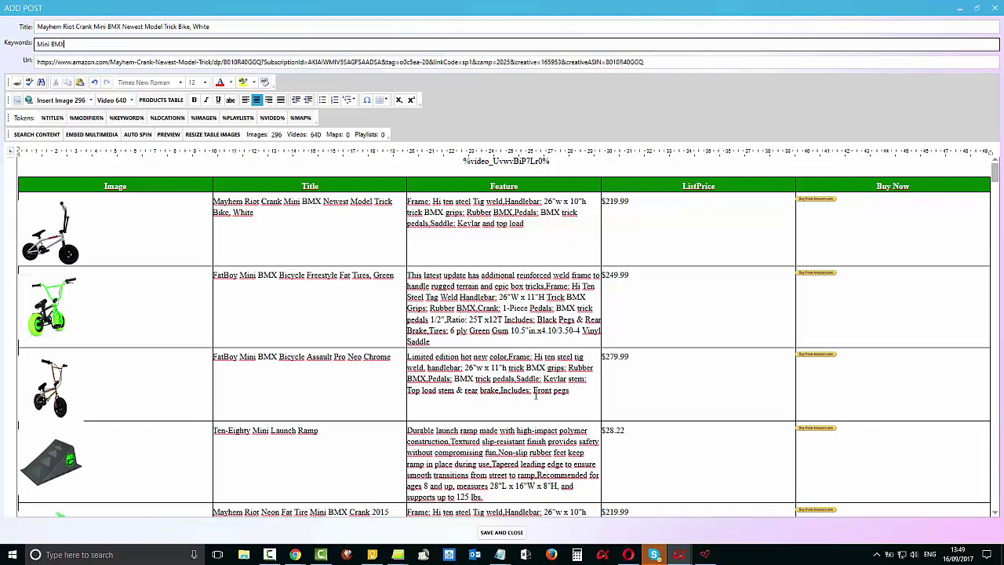
click(497, 533)
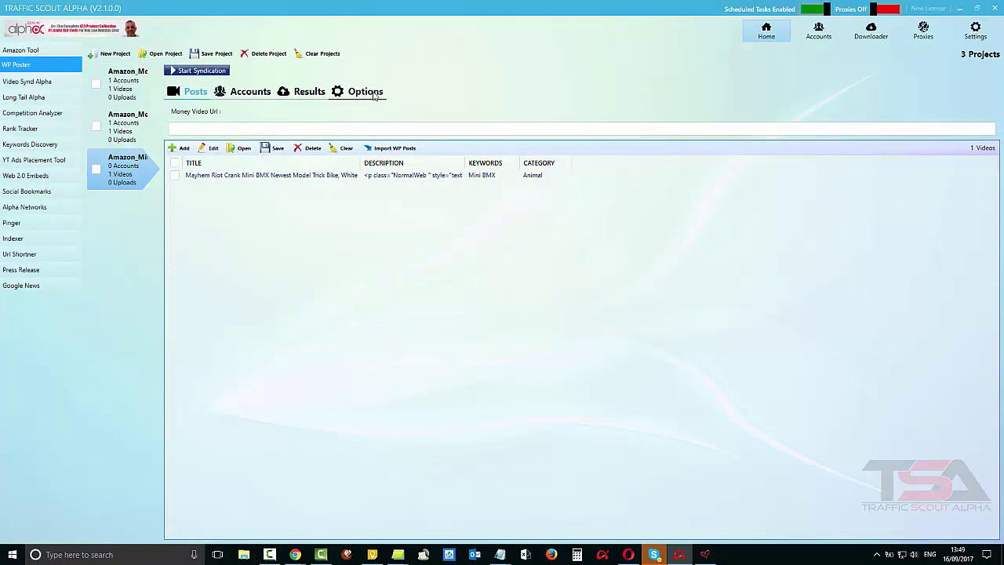
Step: In the mini BMX project's options, disable the linkwheel and enable pinging, indexing and sending to Rank Tracker after uploading
click(363, 91)
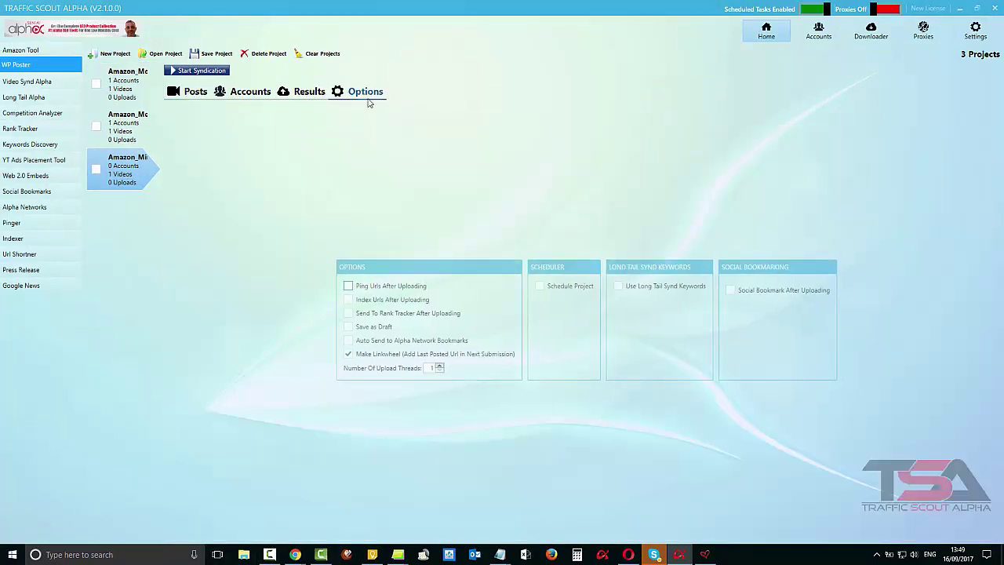
click(342, 353)
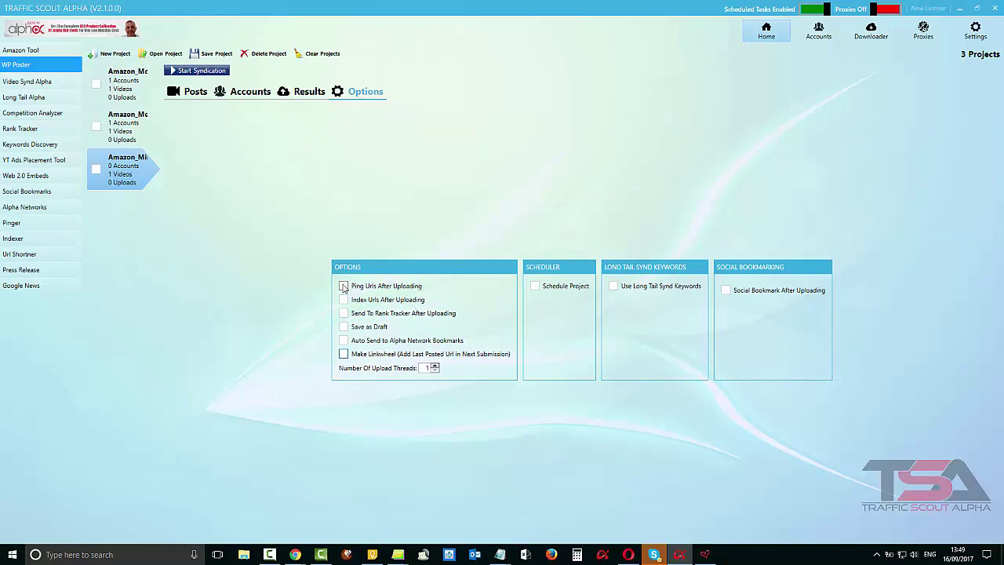
click(344, 286)
click(343, 299)
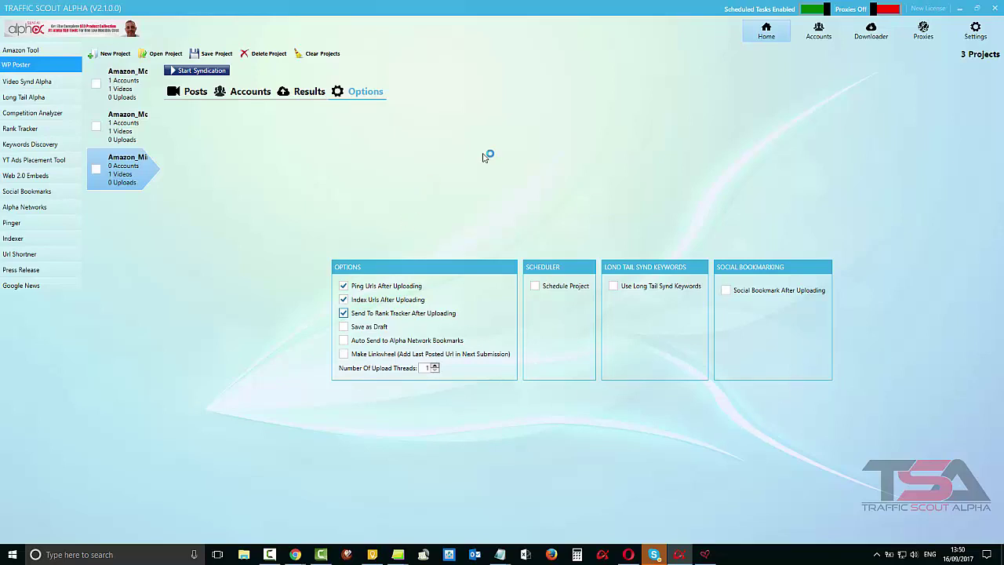
Step: Review the Folding Electric Bike project's keyword list in Keywords Discovery and the mini BMX product results in Amazon Tool
click(56, 145)
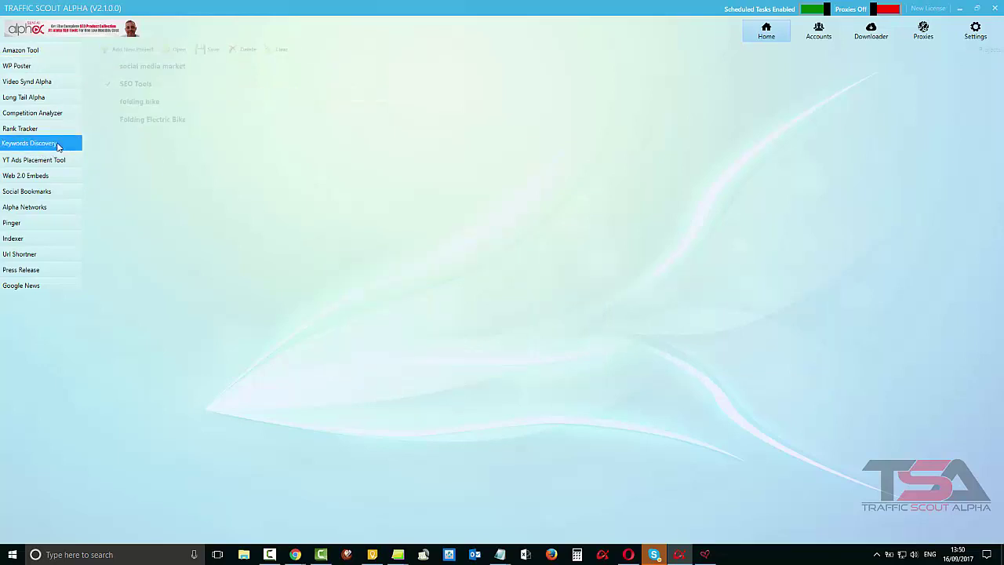
click(154, 123)
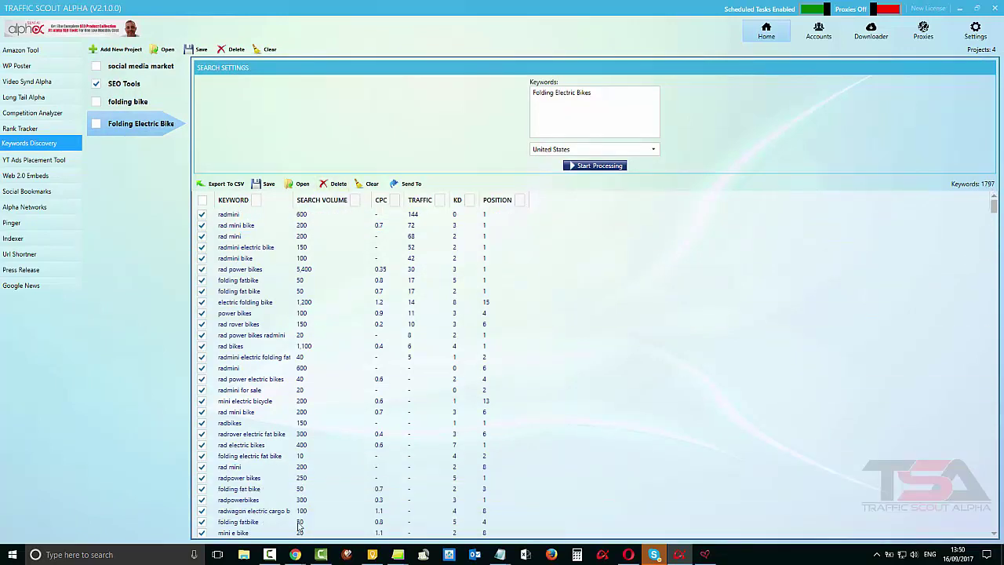
click(236, 413)
click(34, 52)
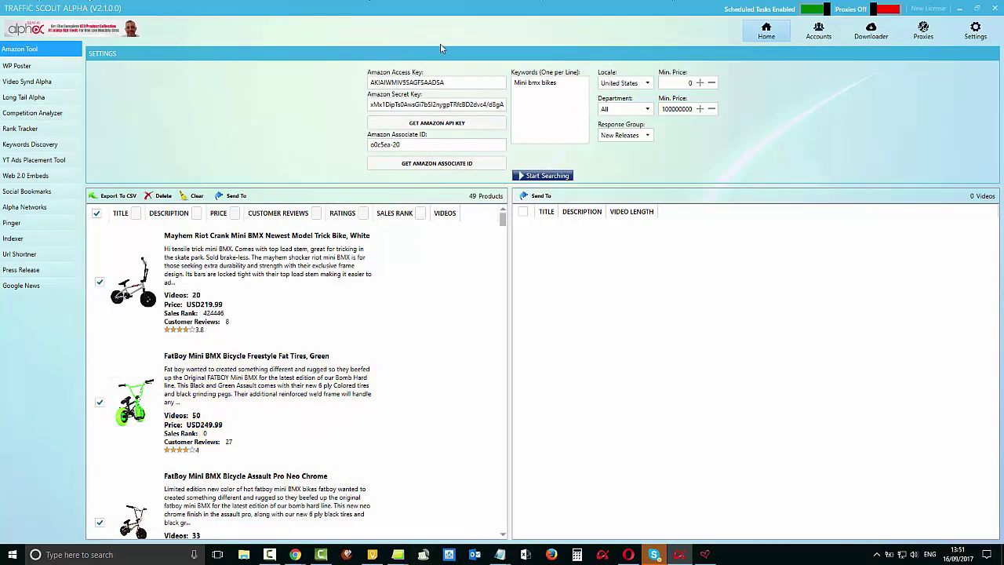
Step: Set the mini BMX project in WP Poster to save its posts as drafts
click(25, 67)
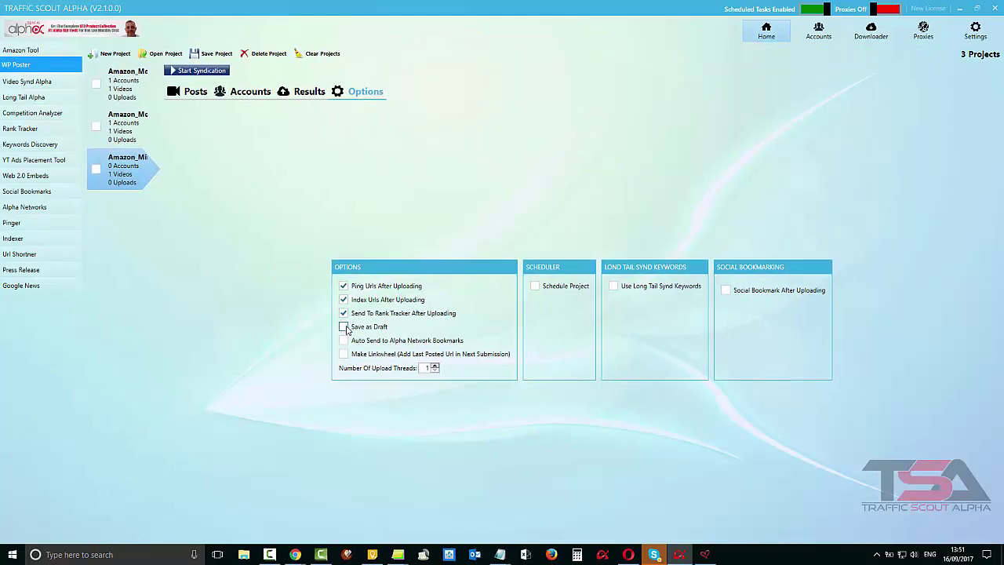
click(344, 327)
Step: Examine the social bookmarking accounts of several profiles and their account creation statuses
click(55, 193)
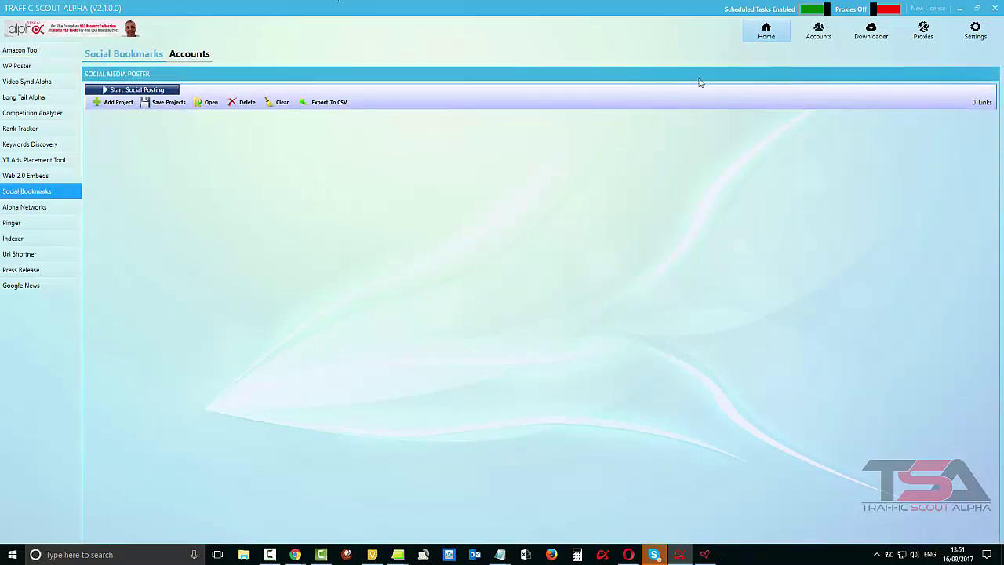
click(193, 55)
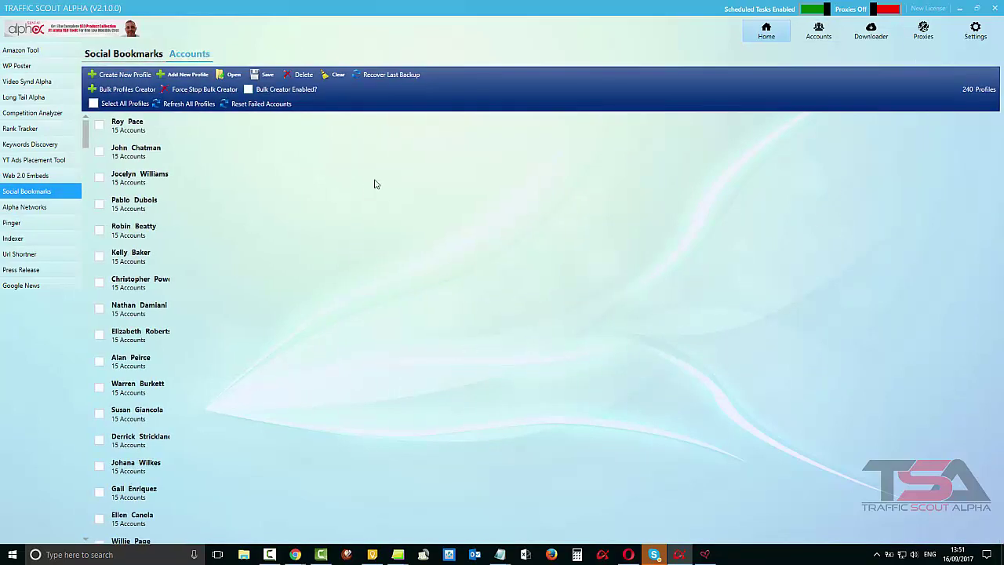
click(144, 154)
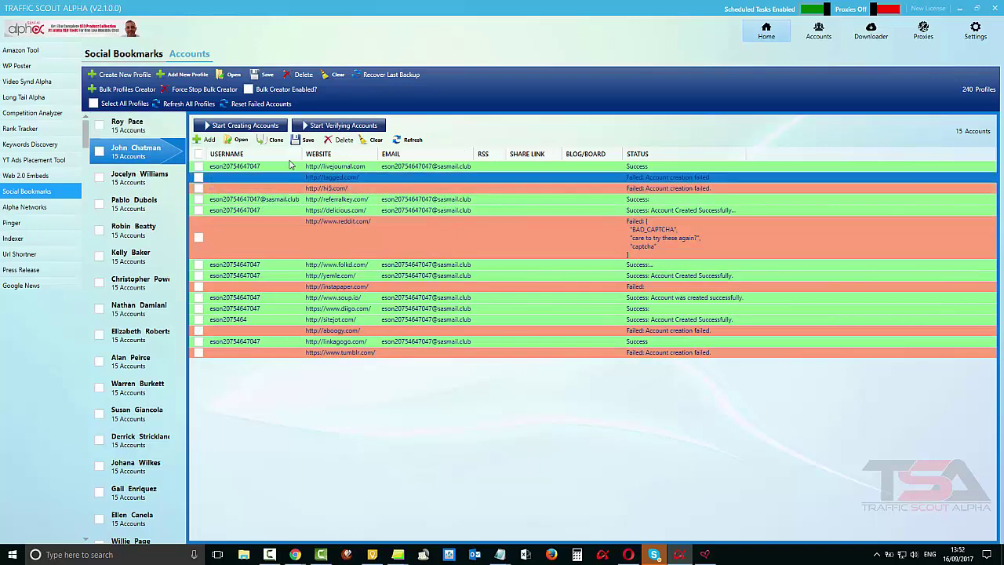
click(158, 177)
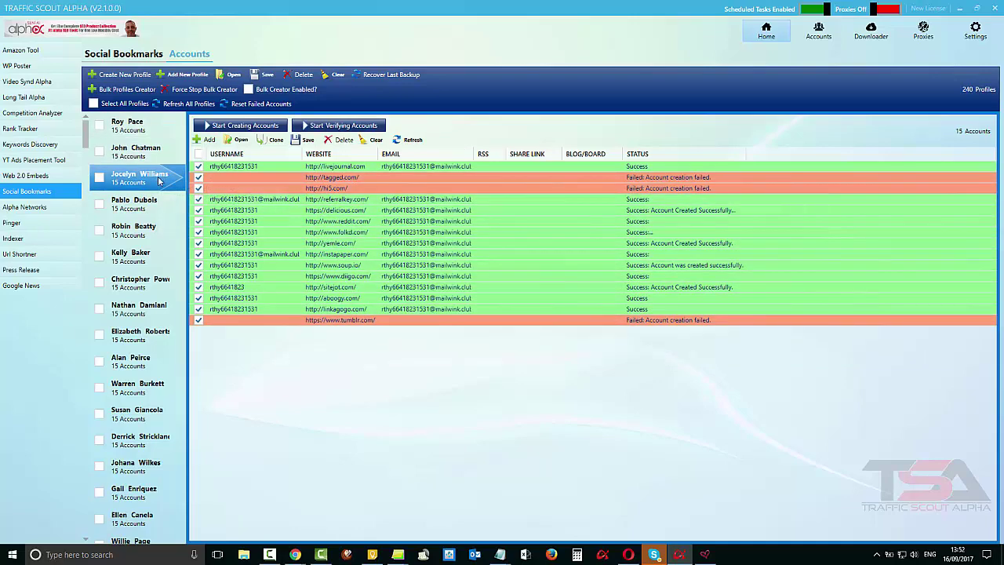
click(160, 206)
click(154, 233)
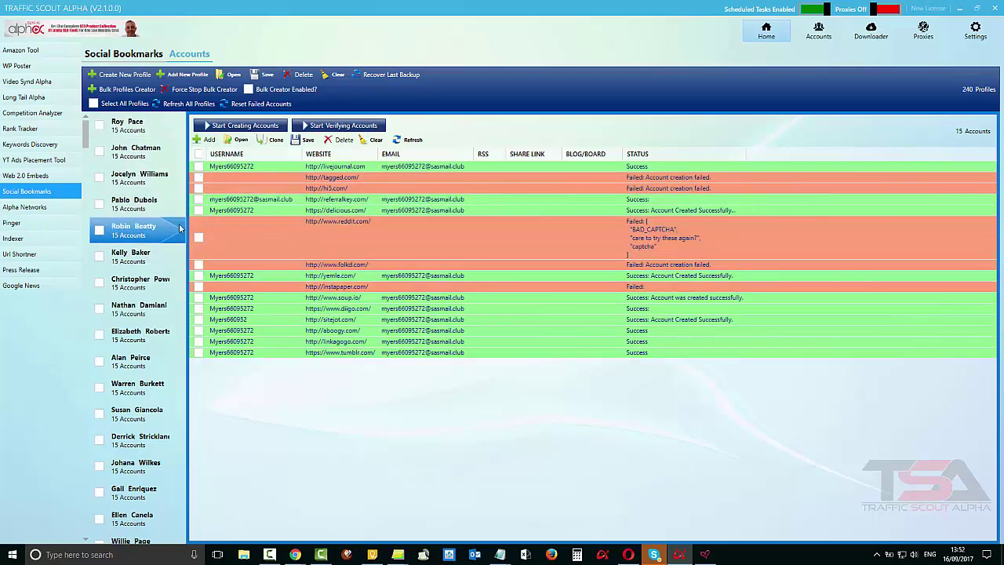
Step: Review the bulk account creation settings, including the number of profiles to create, and close them without creating profiles
click(130, 89)
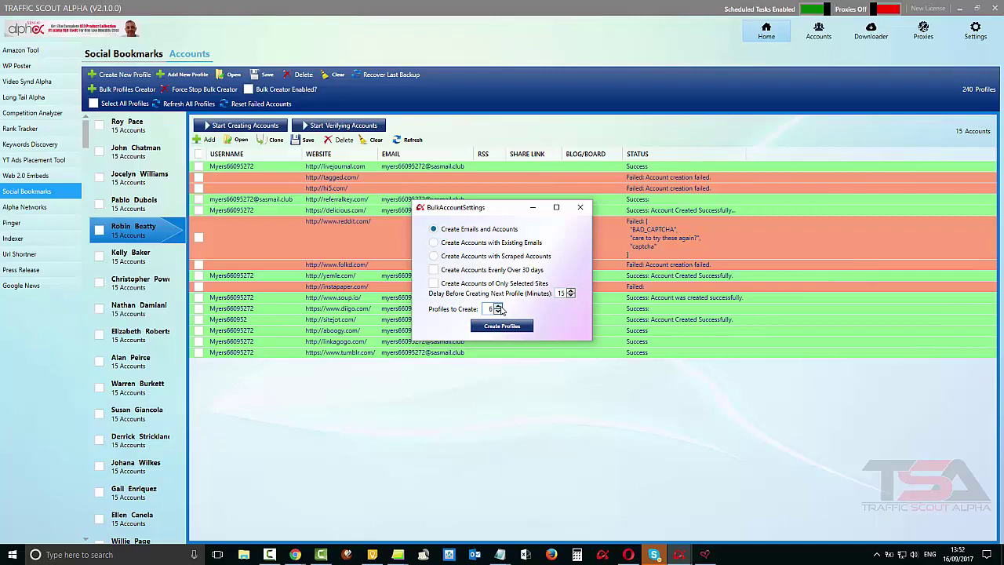
scroll(497, 307, up, 4)
scroll(502, 308, up, 1)
click(579, 207)
Step: Start bulk creation of social bookmarking profiles, disable the bulk creator and force it to stop
click(134, 177)
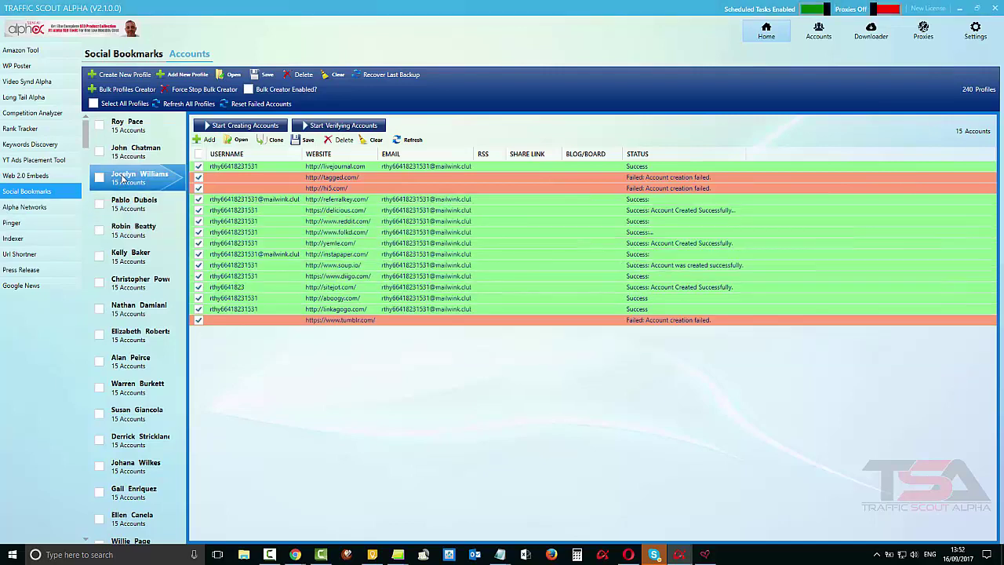
click(125, 88)
click(500, 326)
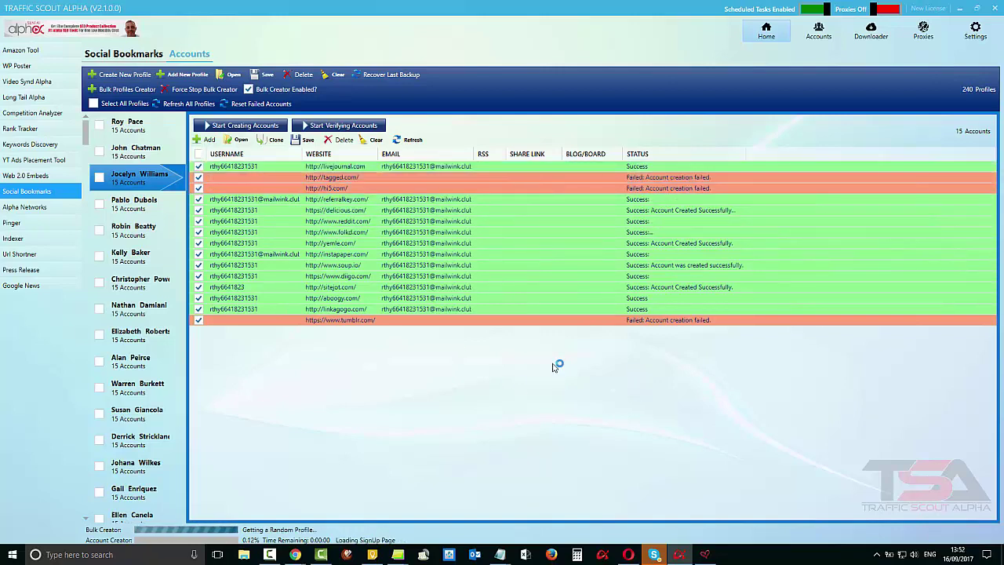
click(580, 286)
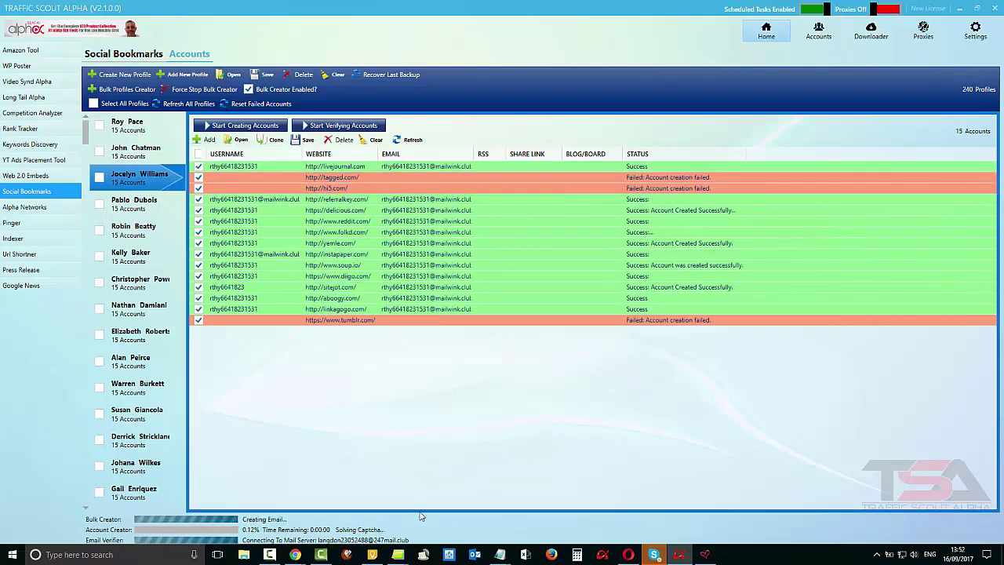
click(248, 89)
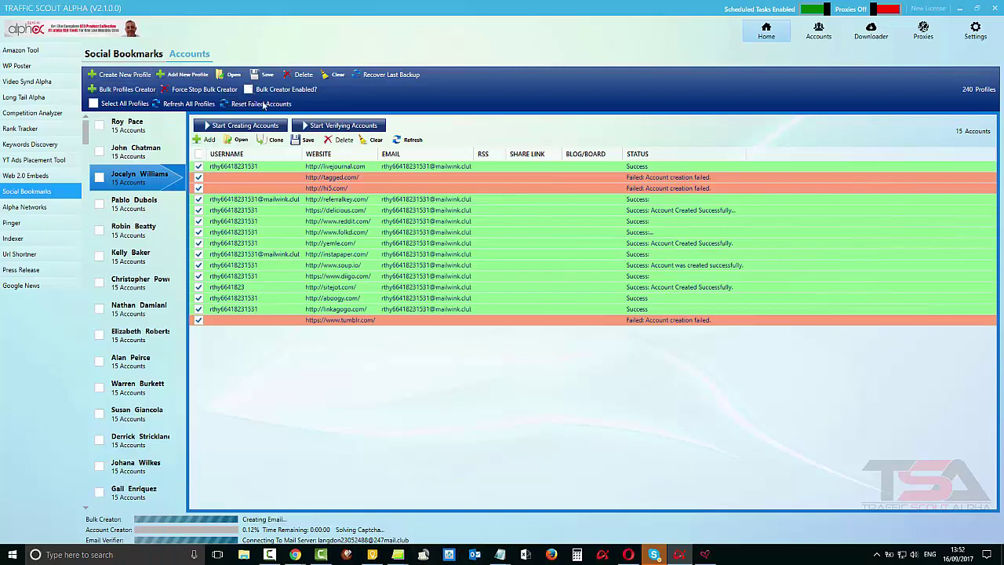
click(202, 88)
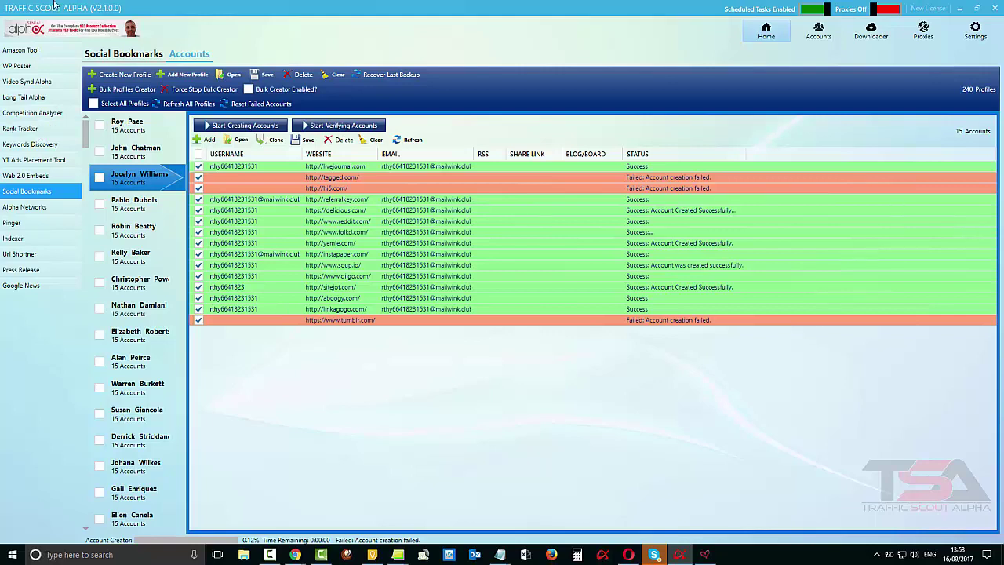
Step: Load the WordPress account from buybikesonline.gawaf into the mini BMX project in WP Poster and start syndication
click(30, 65)
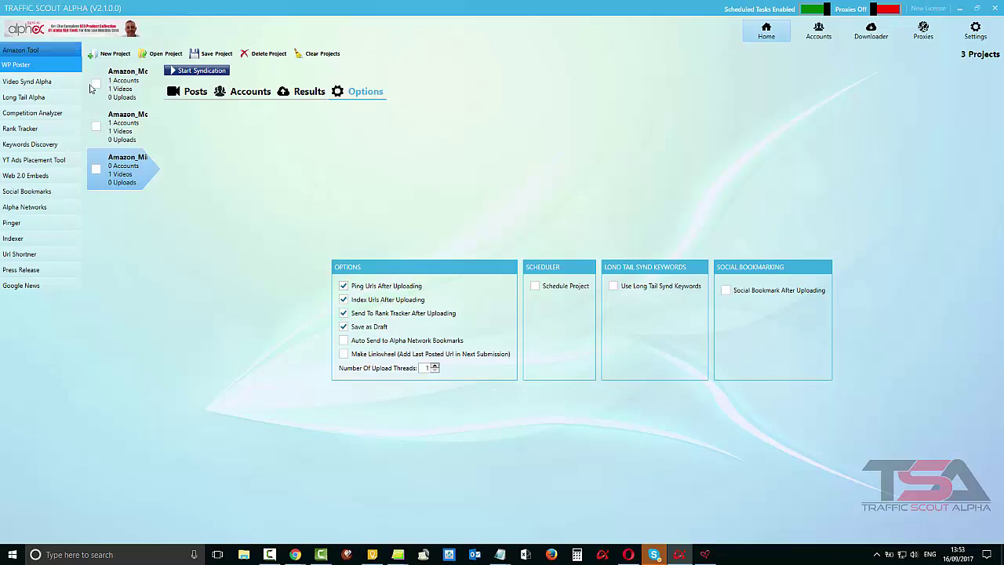
click(248, 92)
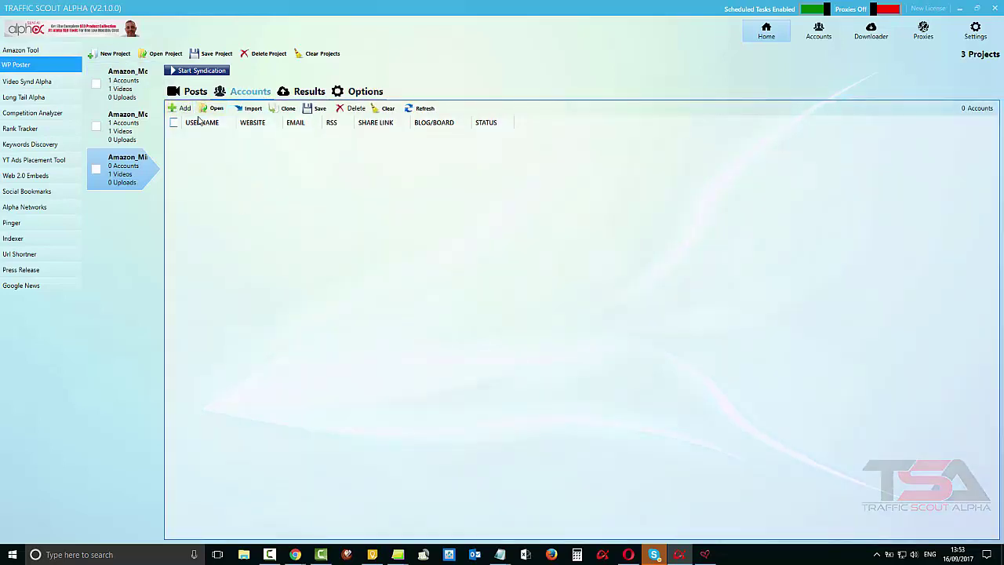
click(212, 109)
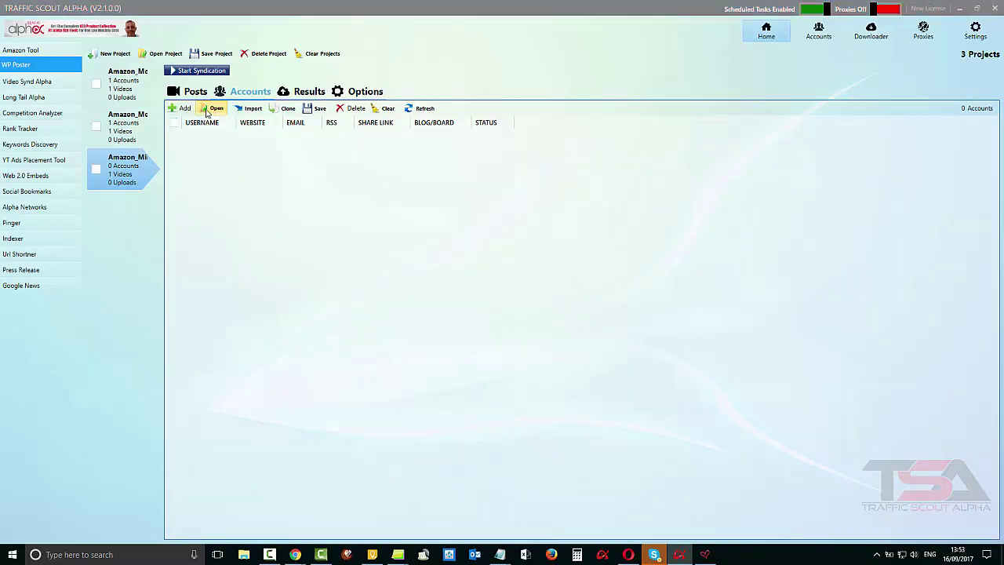
click(157, 73)
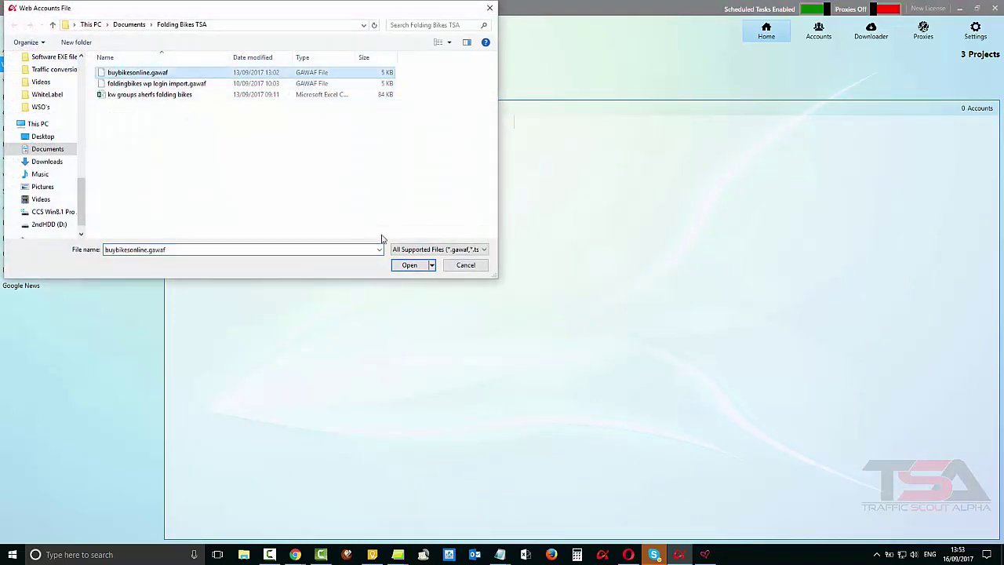
click(412, 265)
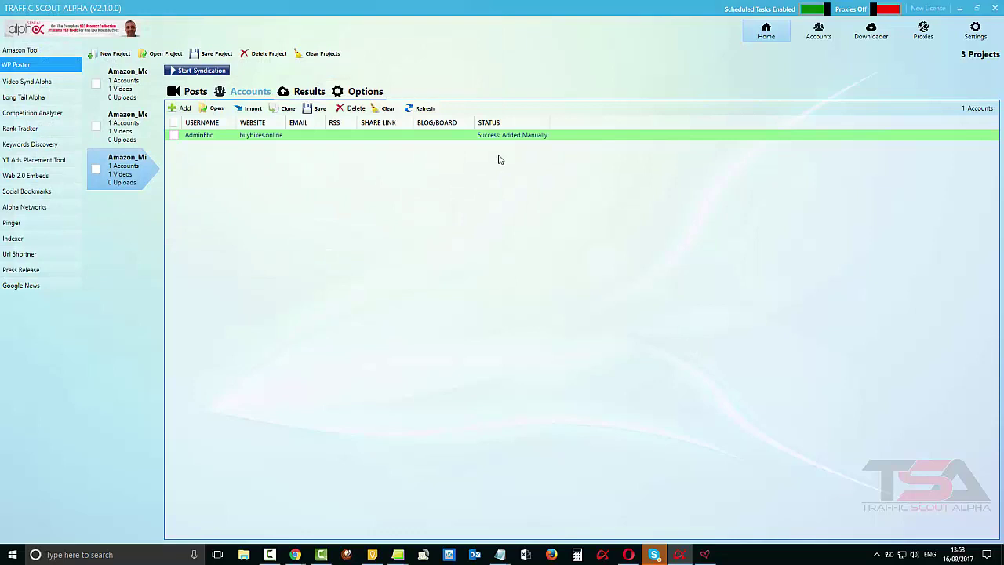
click(297, 140)
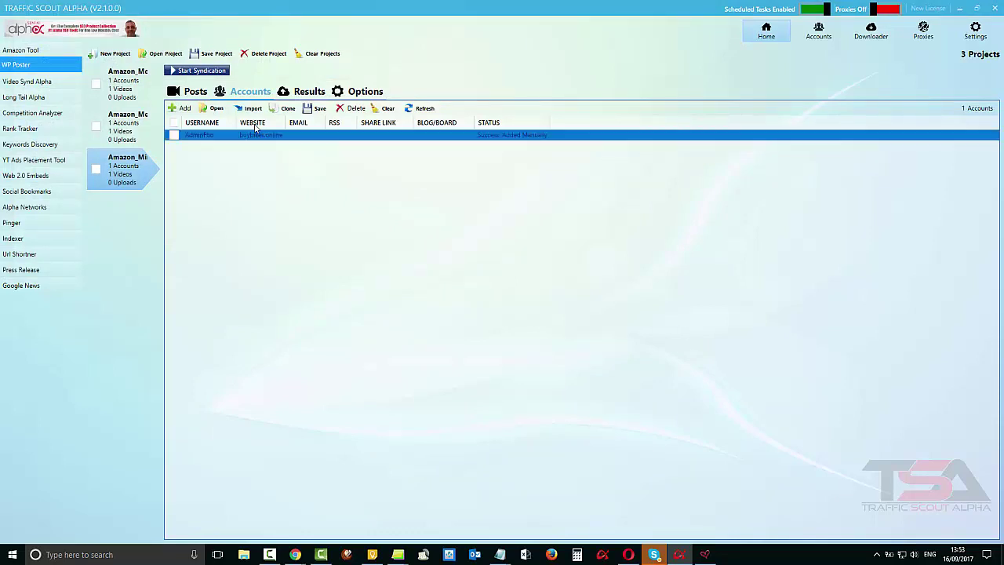
click(316, 111)
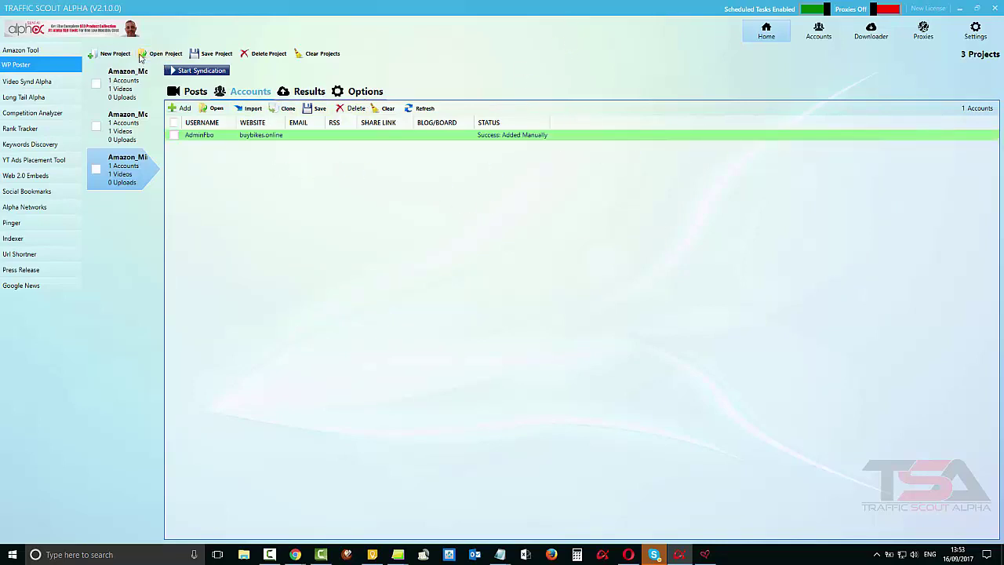
click(201, 72)
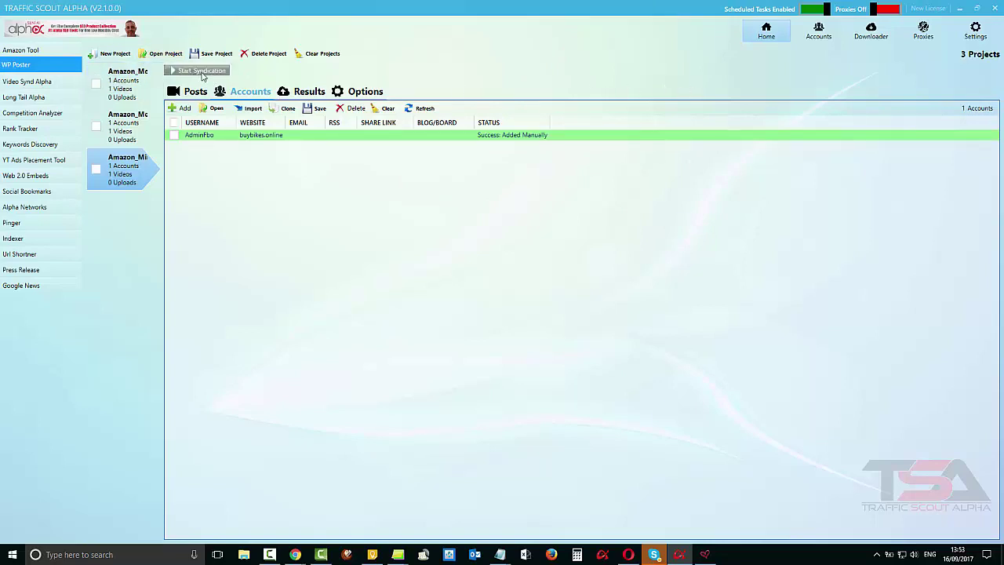